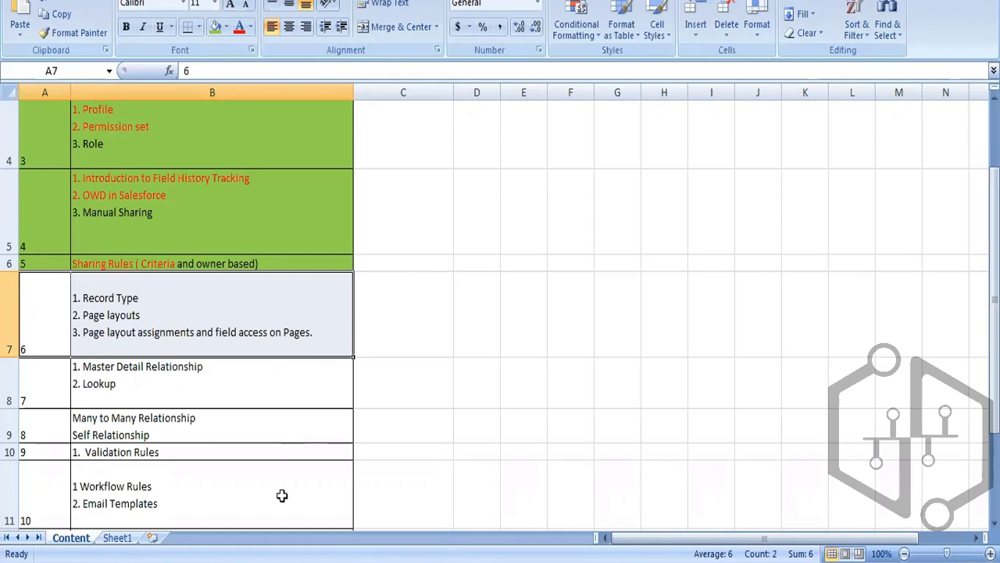
# Switch to Notepad++ and note "Patient : status, source, memebrship id, name" as the first line of a new document
pyautogui.click(245, 560)
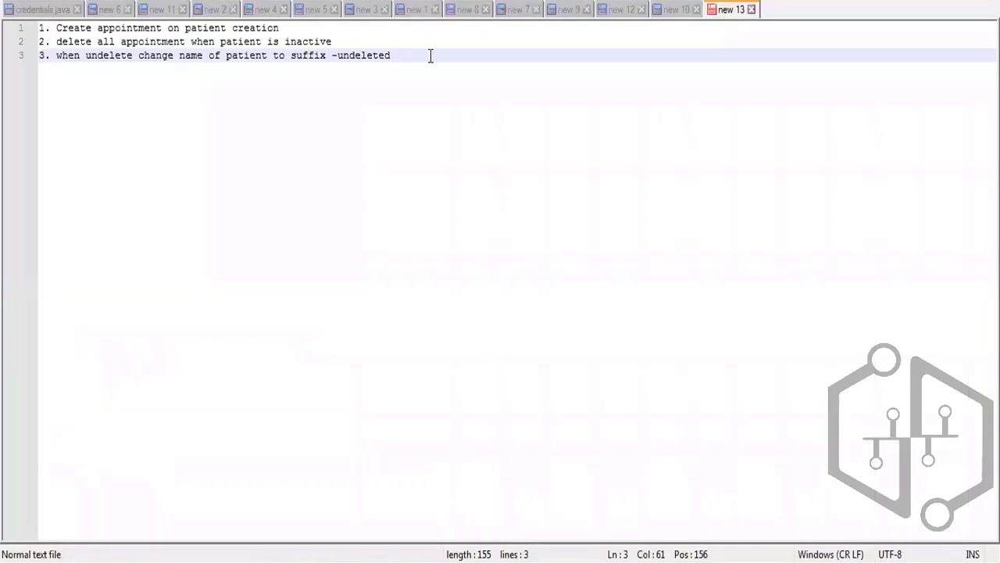
pyautogui.doubleClick(787, 14)
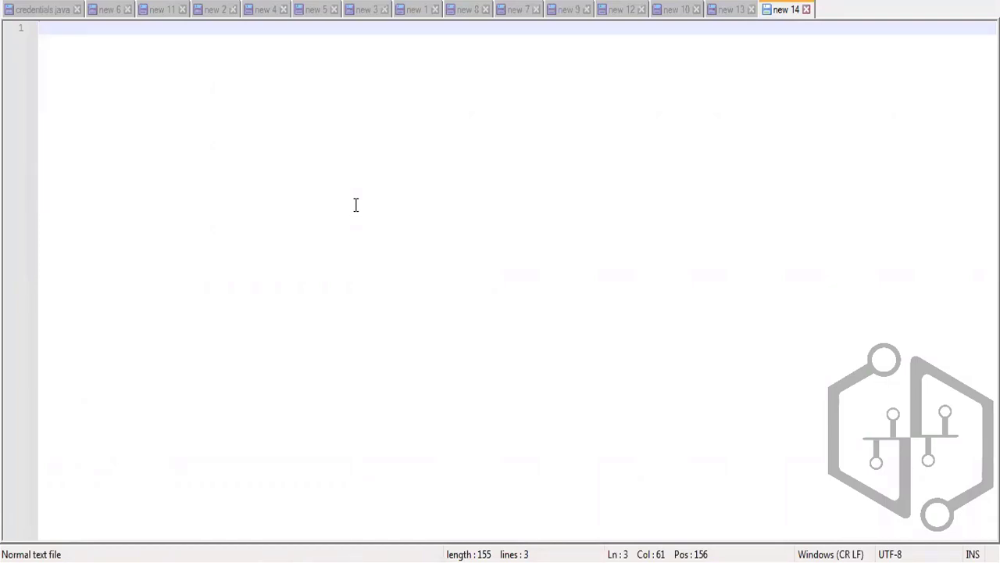
pyautogui.write('Patient : status, source, ')
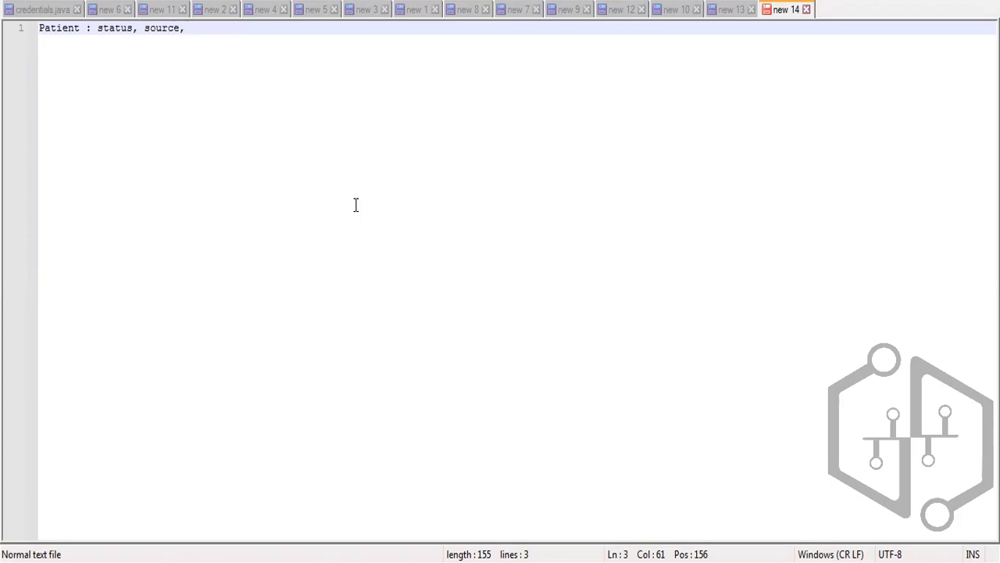
pyautogui.write('memebrship id, name')
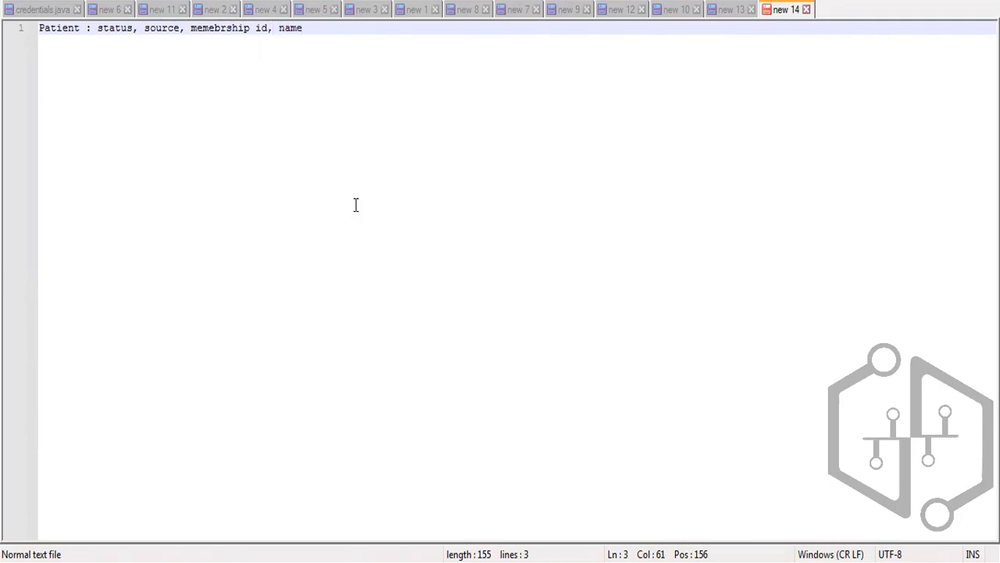
pyautogui.press('Return')
pyautogui.press('Return')
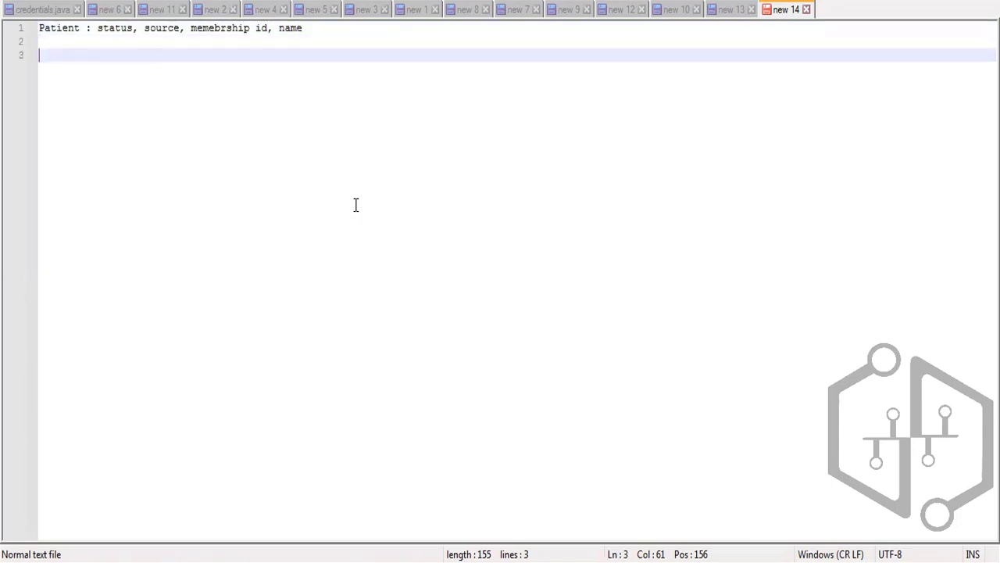
# Add the heading "req 1:" below the patient field list, leaving a blank line beneath it
pyautogui.write('req 1')
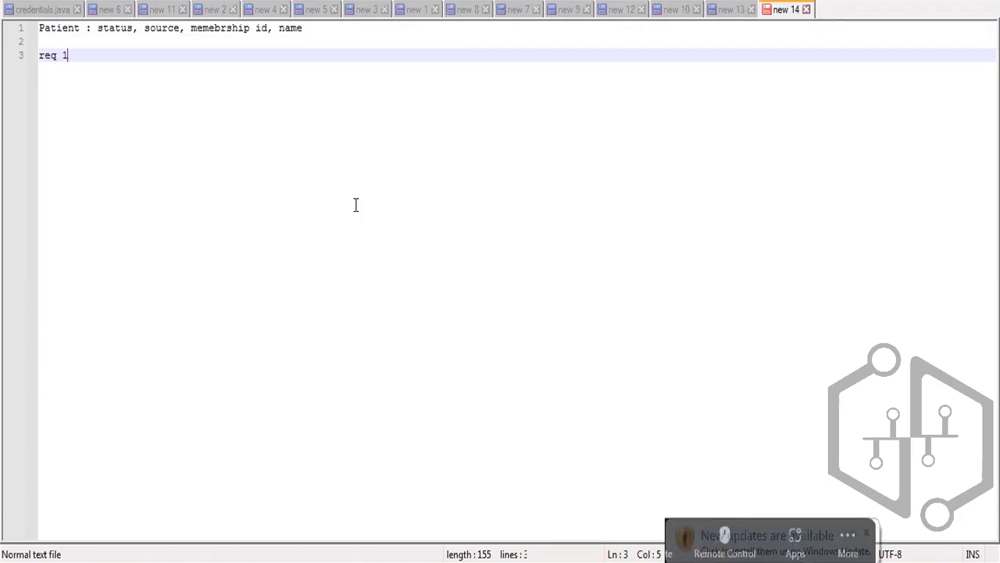
pyautogui.write(':')
pyautogui.press('Return')
pyautogui.press('Return')
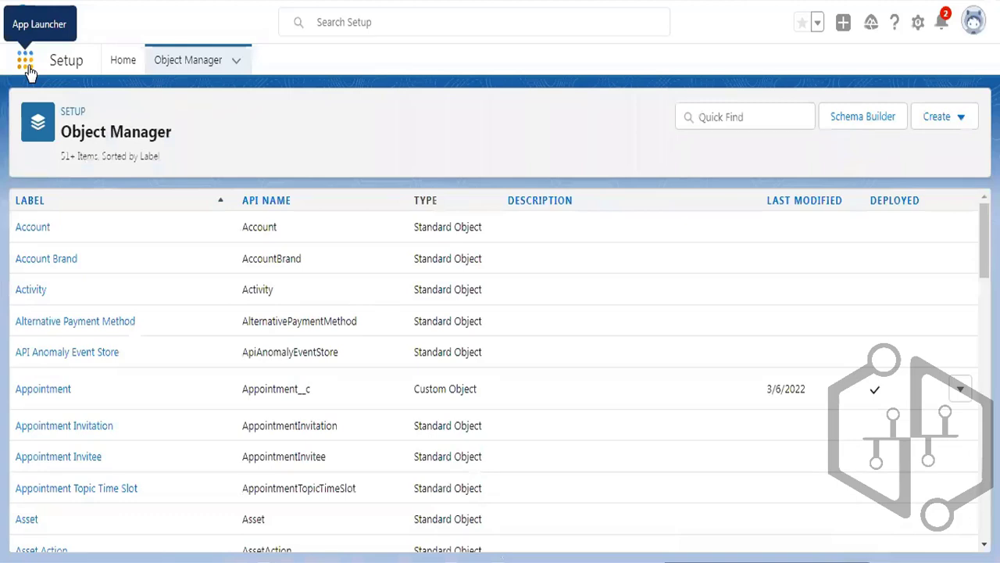
# Switch to Salesforce, find the Patient Details object by searching for "patient", and open its new record form
pyautogui.click(26, 66)
pyautogui.write('patient')
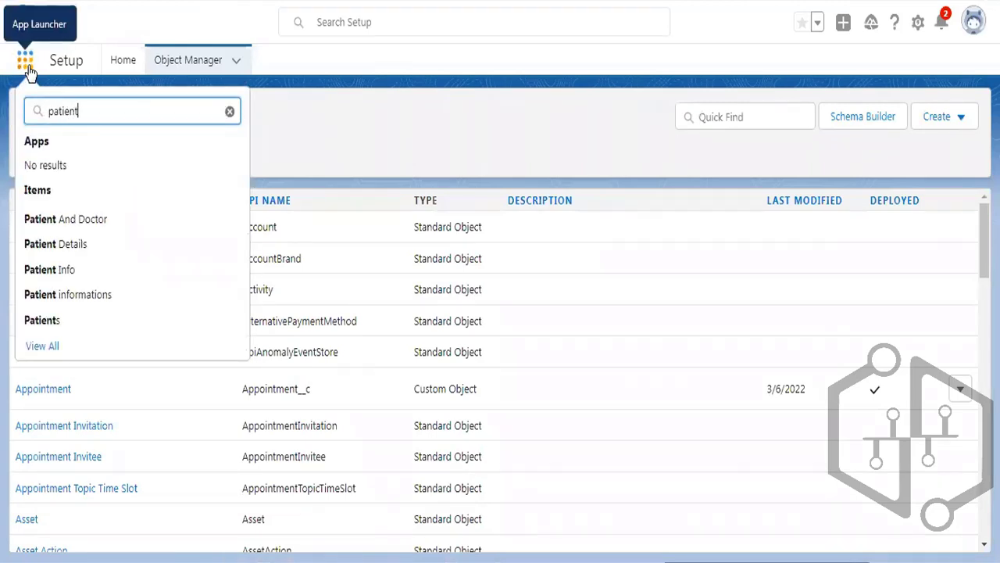
pyautogui.click(68, 250)
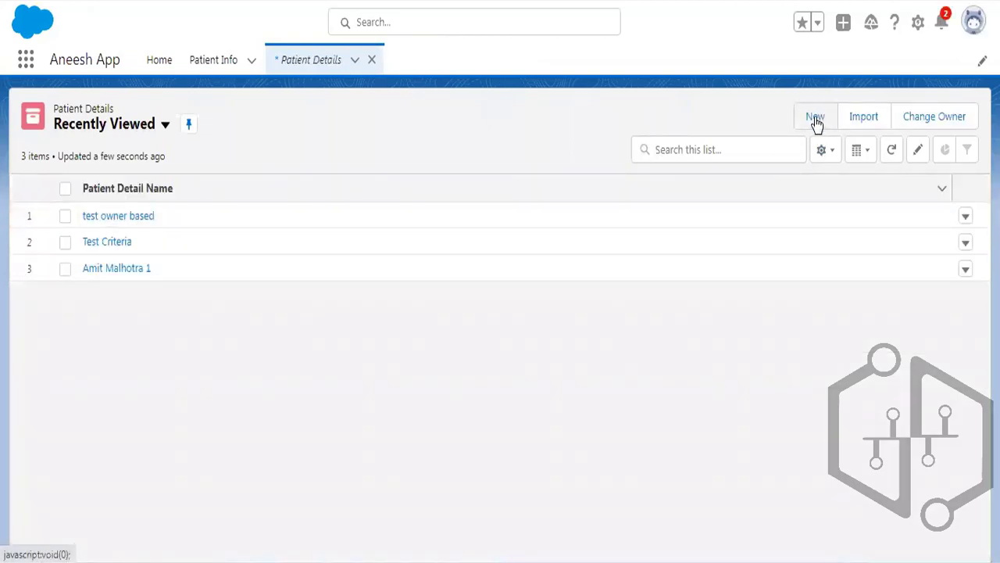
pyautogui.click(815, 117)
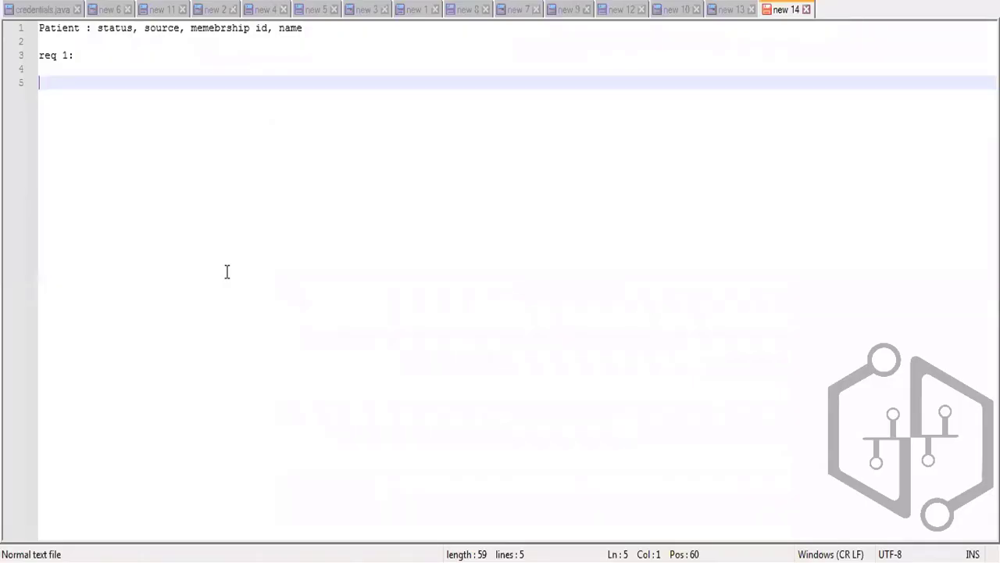
# Back in Notepad++, write "screen with dropdwon : marketing and non marketing" under the req 1 heading
pyautogui.write('screen with ')
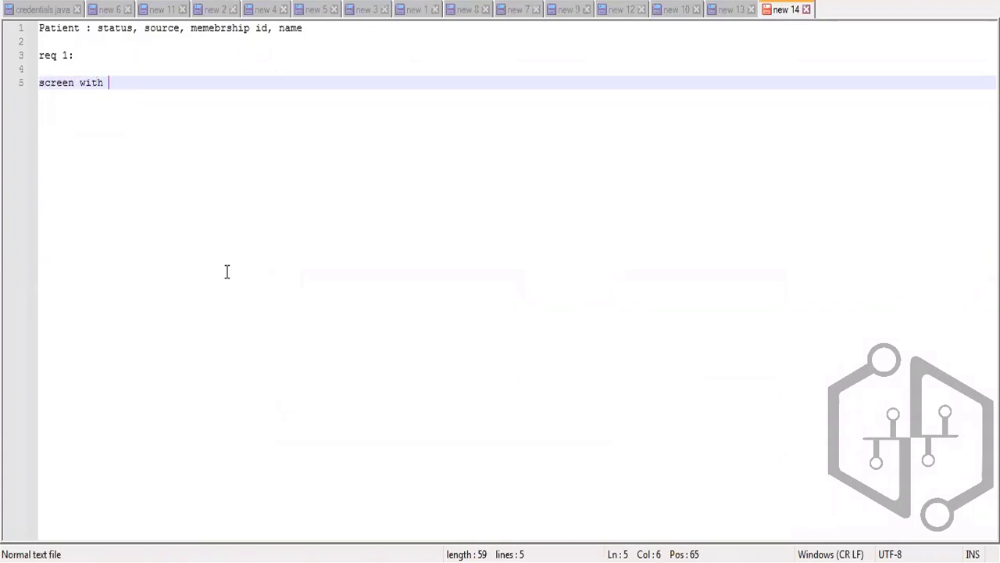
pyautogui.write('dropdwon ')
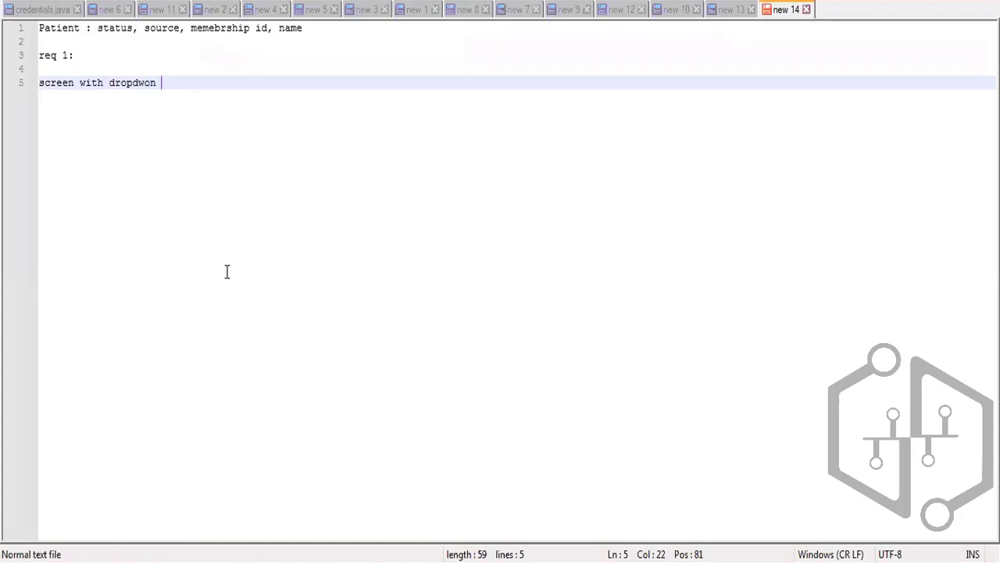
pyautogui.write(': marketing an')
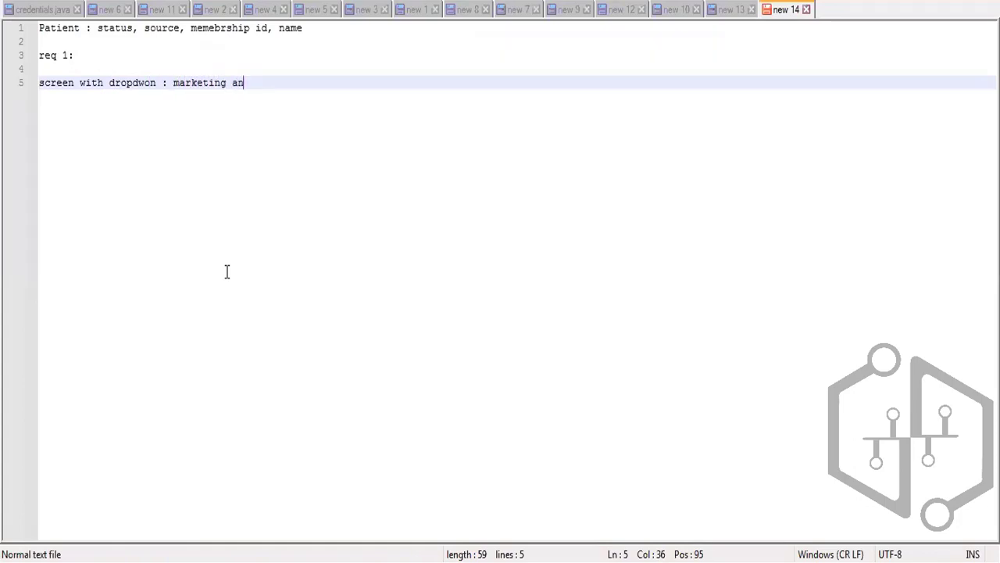
pyautogui.write('d non mar')
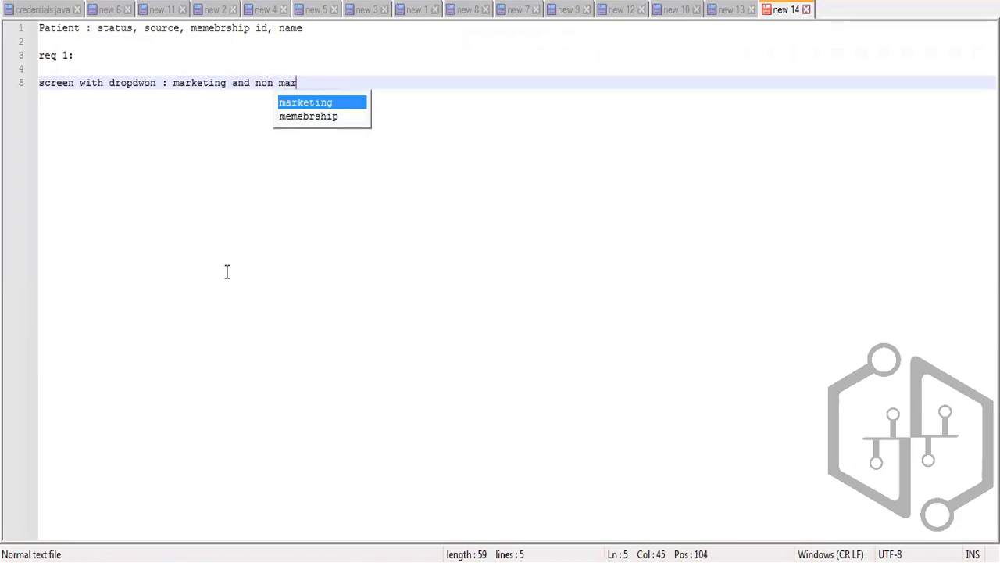
pyautogui.write('keting')
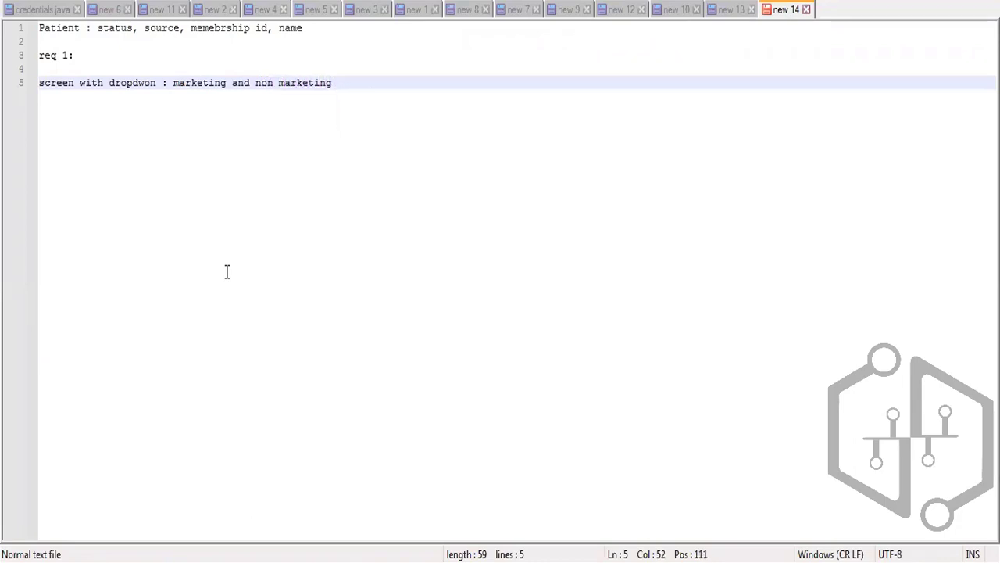
pyautogui.press('Return')
pyautogui.press('Return')
# Add the line "marketing-> screen with name, status and membership id" below the dropdown requirement
pyautogui.write('mar')
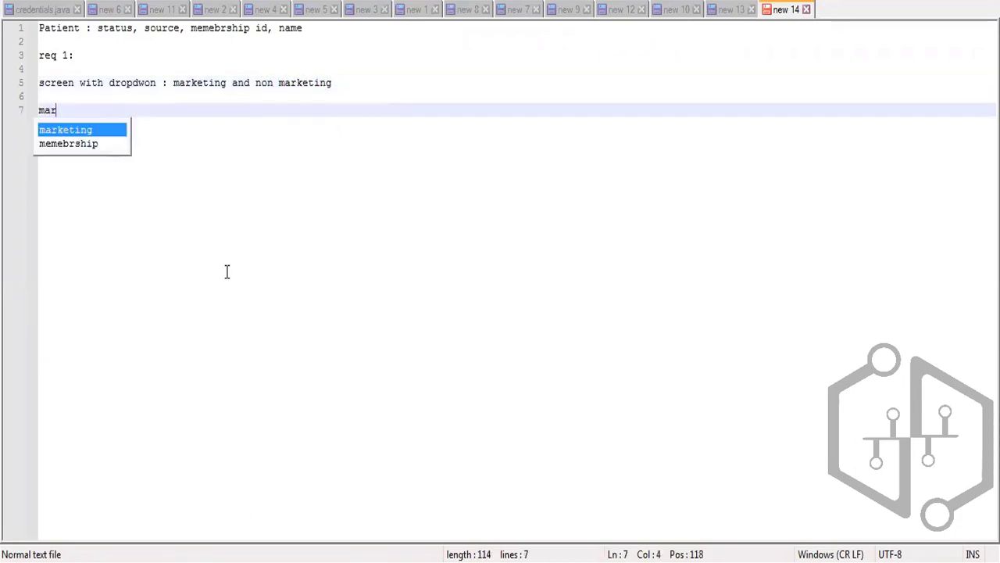
pyautogui.write('keting-> ')
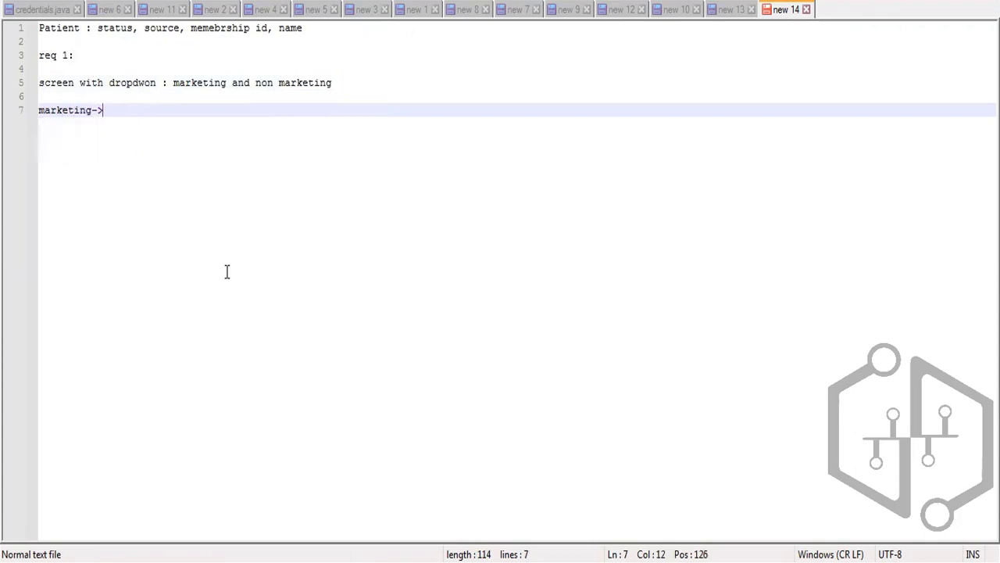
pyautogui.write('sc')
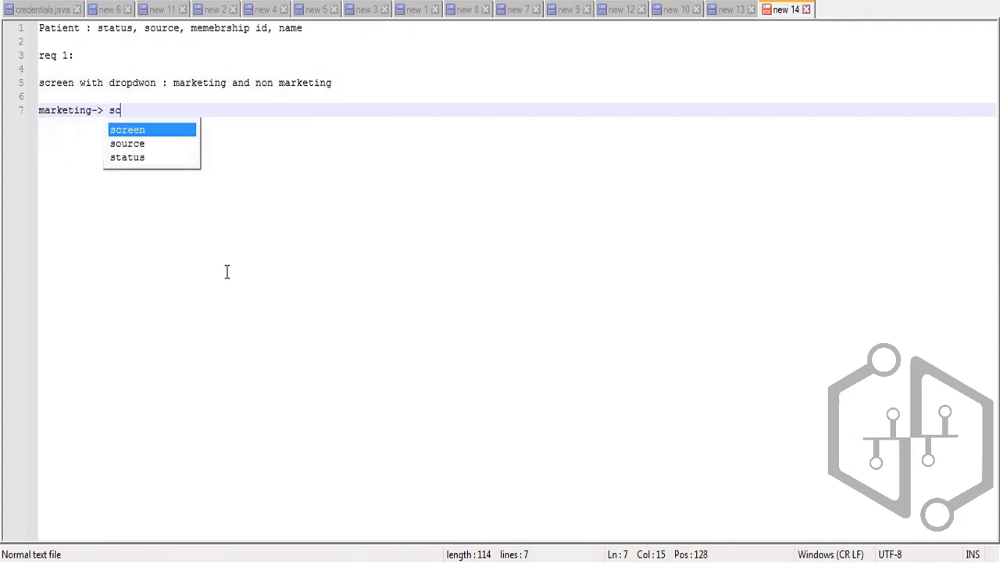
pyautogui.write('reen w')
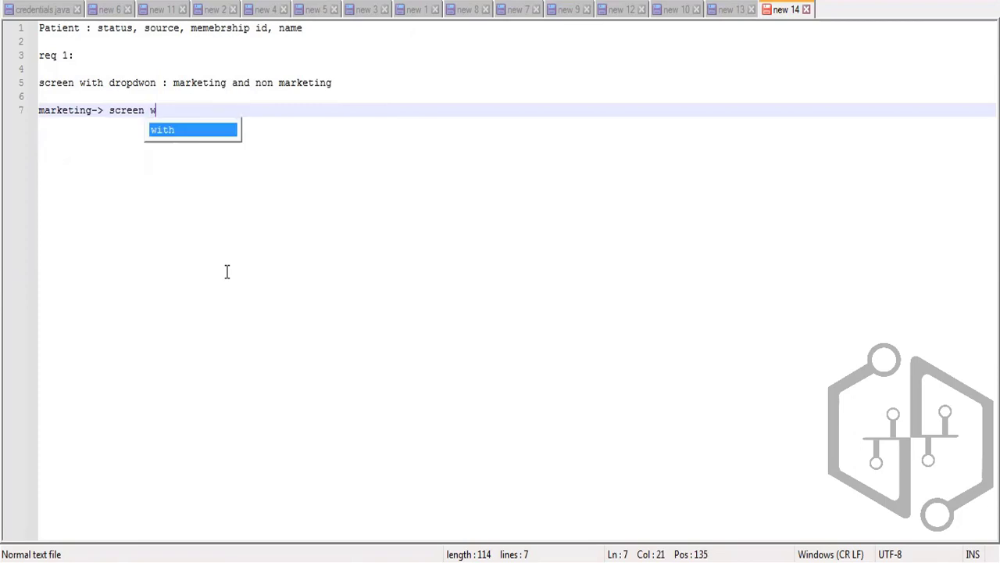
pyautogui.write('ith name,')
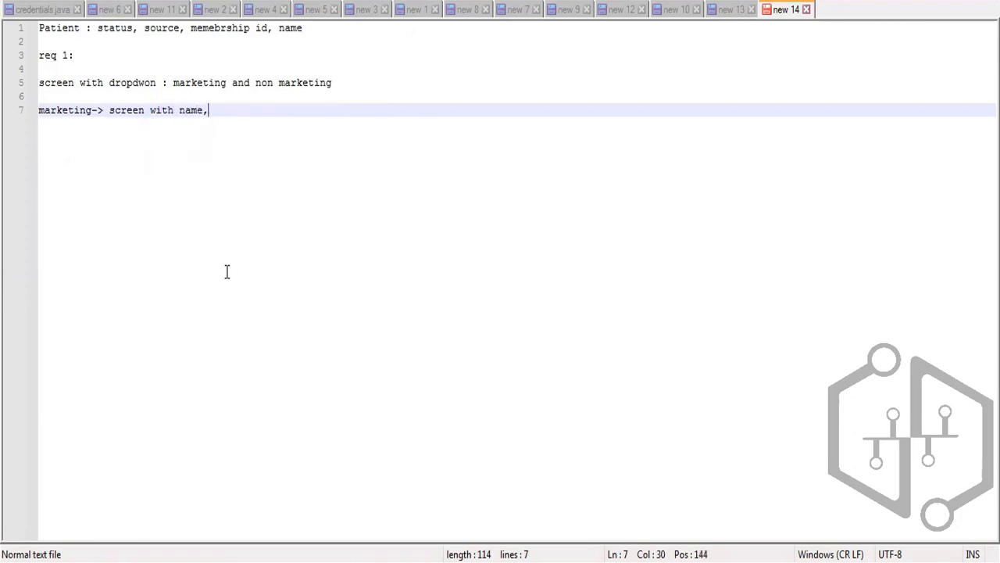
pyautogui.write(' status and membership id')
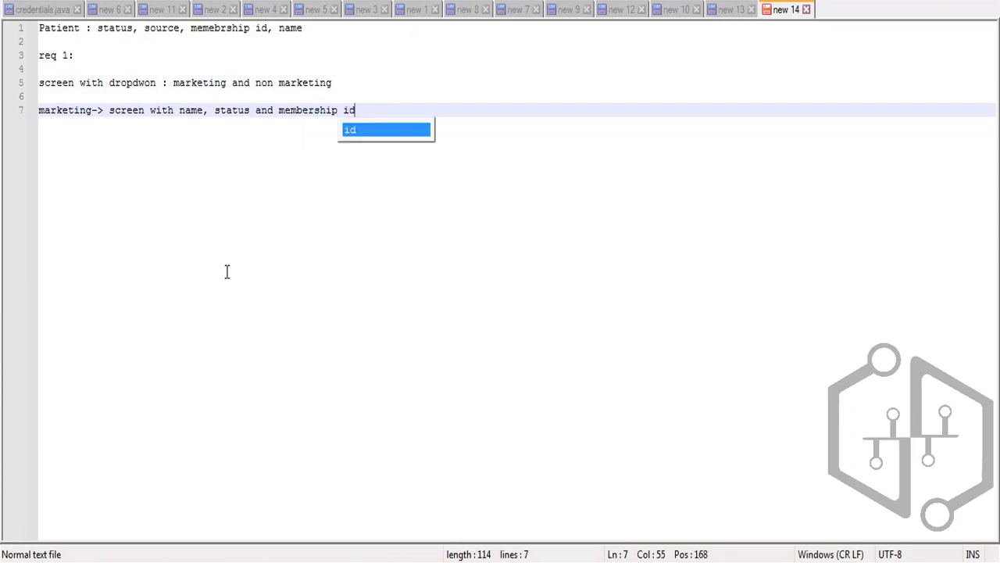
pyautogui.press('Return')
pyautogui.press('Return')
pyautogui.press('Return')
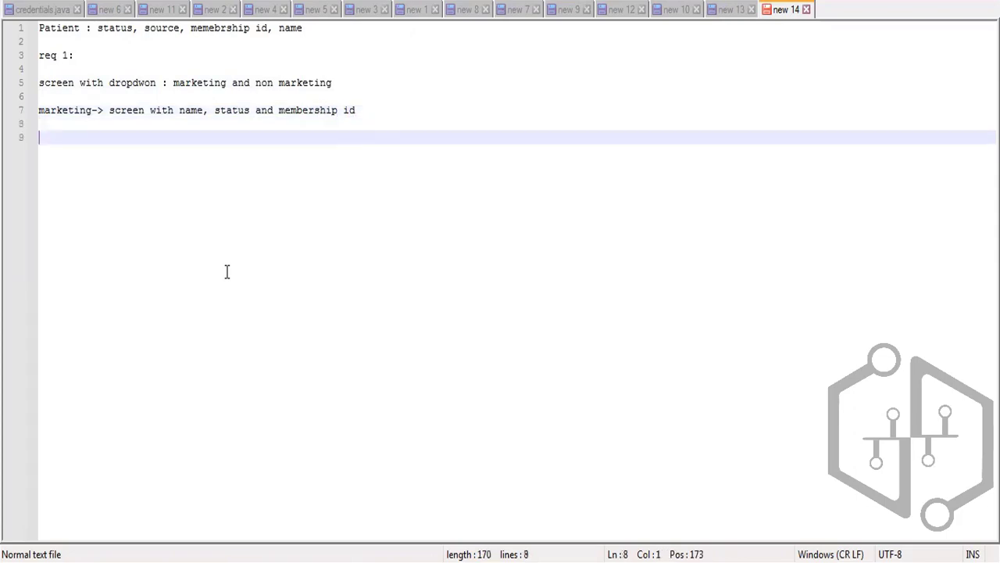
# Write the line "non marketing -> all four fields" below the marketing requirement
pyautogui.write('non mar')
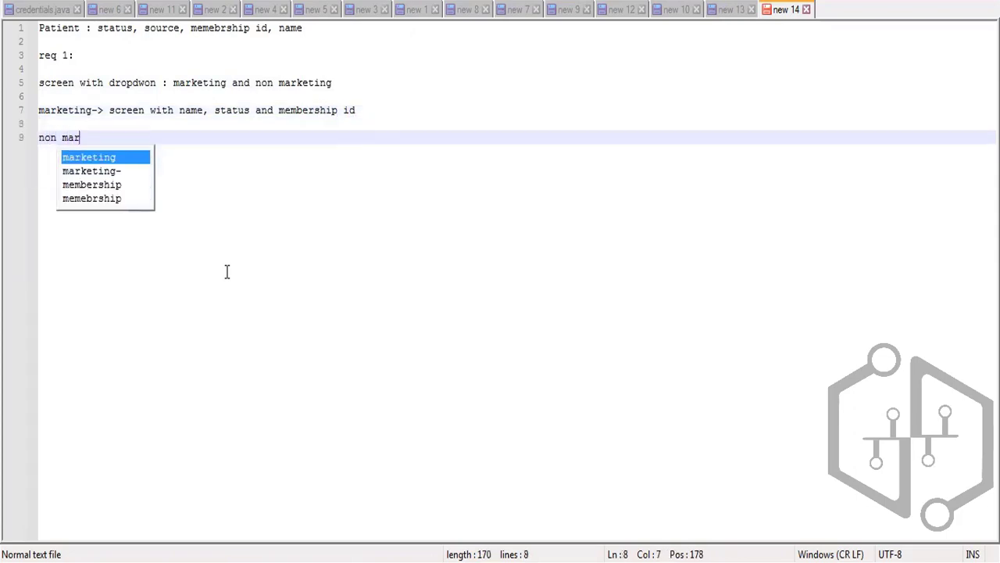
pyautogui.write('keting ->')
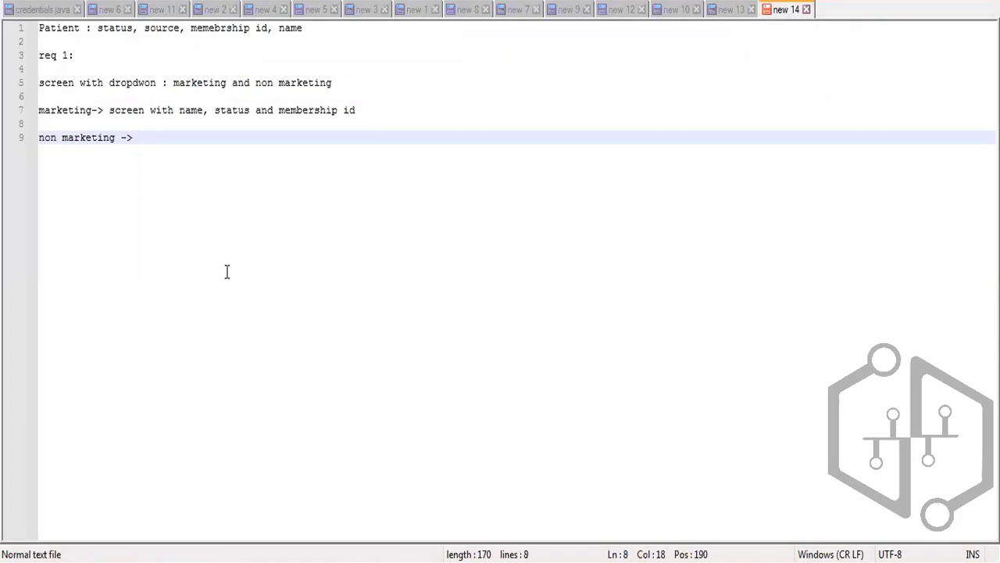
pyautogui.write('all four fields')
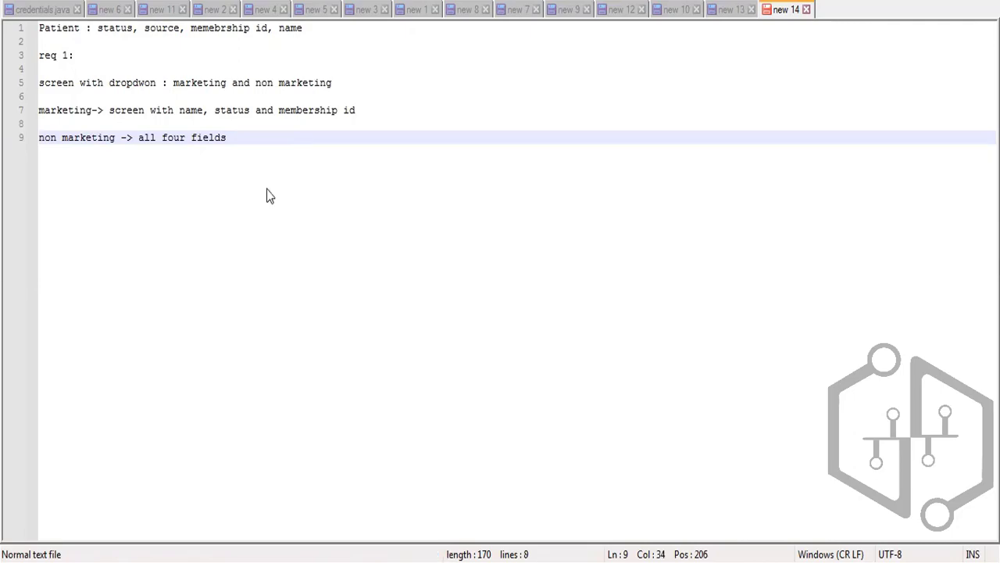
# Switch to Salesforce, cancel the open New Patient Detail form, and reopen it to examine its fields
pyautogui.hotkey('alt', 'Tab')
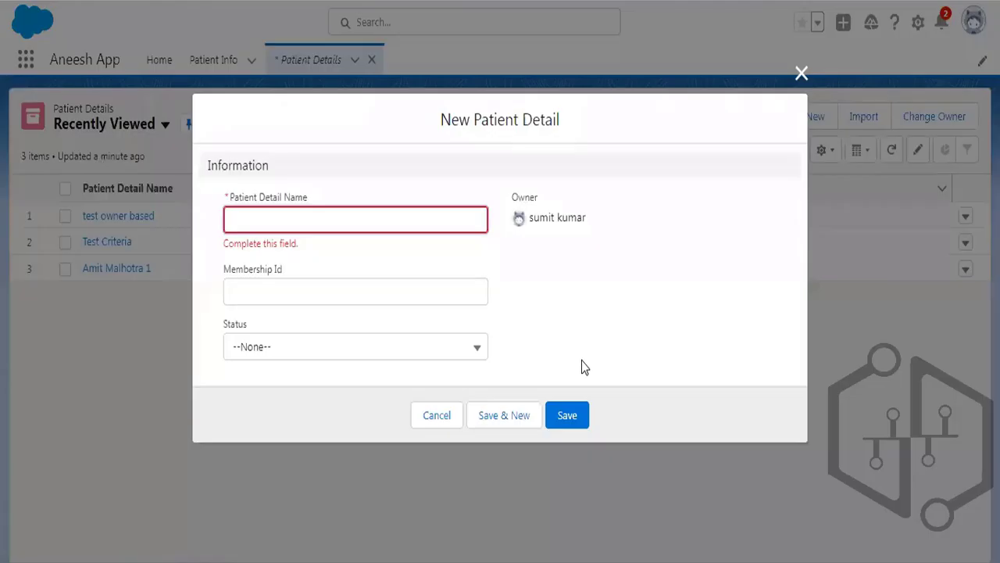
pyautogui.click(432, 416)
pyautogui.click(816, 117)
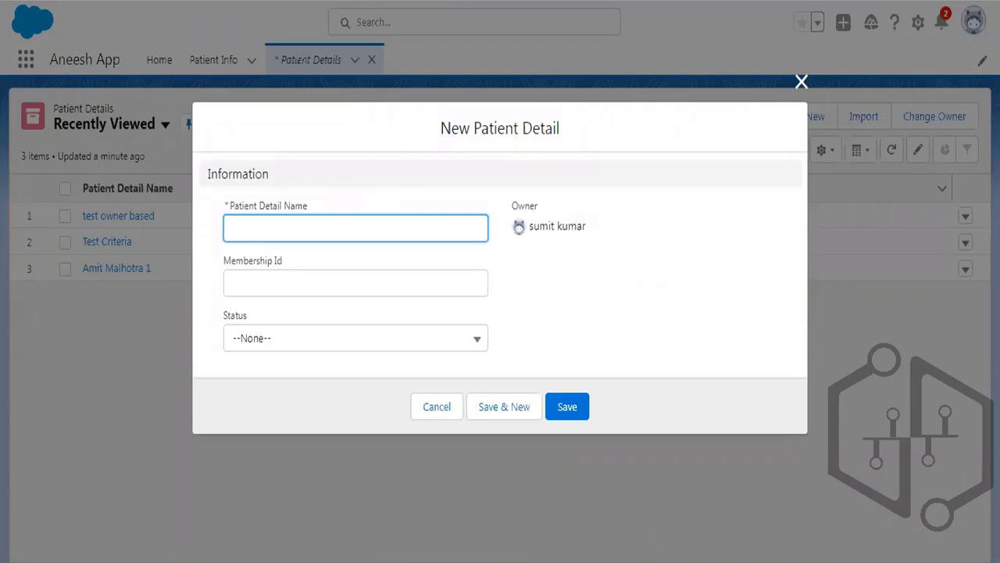
# Return to Notepad++ and add the numbered note "1. two views-> two page layouts" below the non marketing requirement
pyautogui.hotkey('alt', 'Tab')
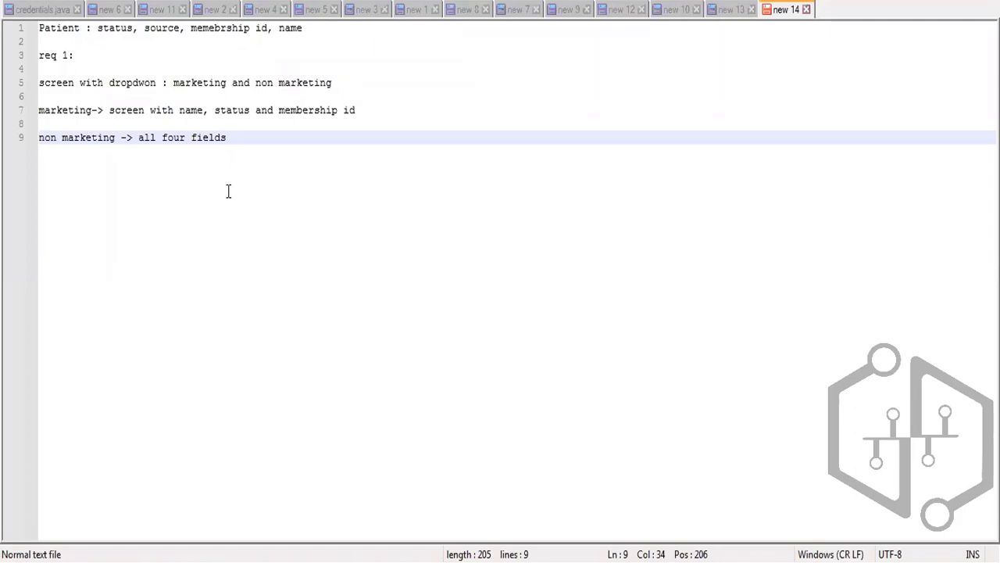
pyautogui.press('Return')
pyautogui.press('Return')
pyautogui.press('Return')
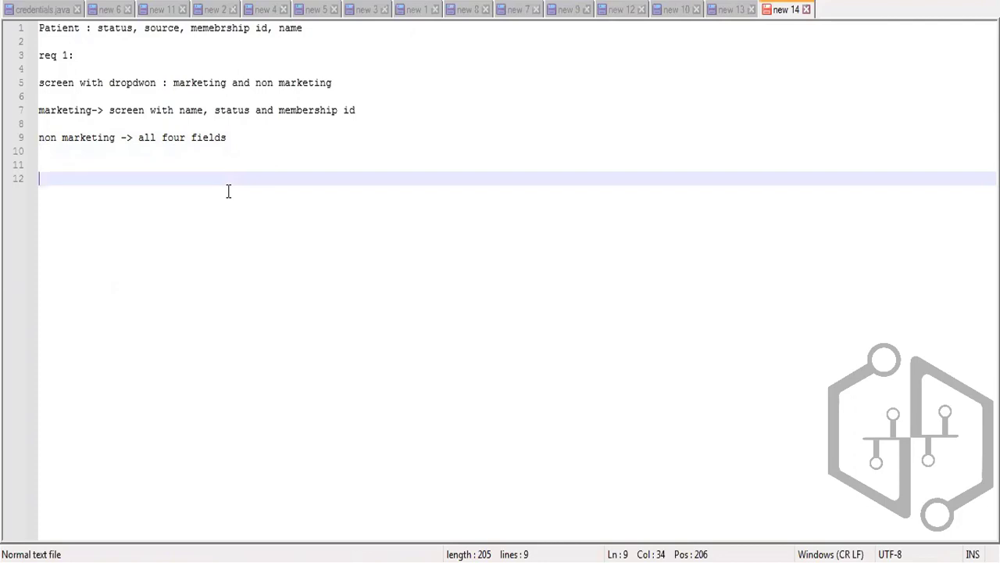
pyautogui.write('two views')
pyautogui.press('BackSpace')
pyautogui.press('Home')
pyautogui.write('1.')
pyautogui.press('Right')
pyautogui.press('Right')
pyautogui.press('Right')
pyautogui.press('Right')
pyautogui.press('Right')
pyautogui.press('Right')
pyautogui.press('Right')
pyautogui.press('Right')
pyautogui.write('-> t')
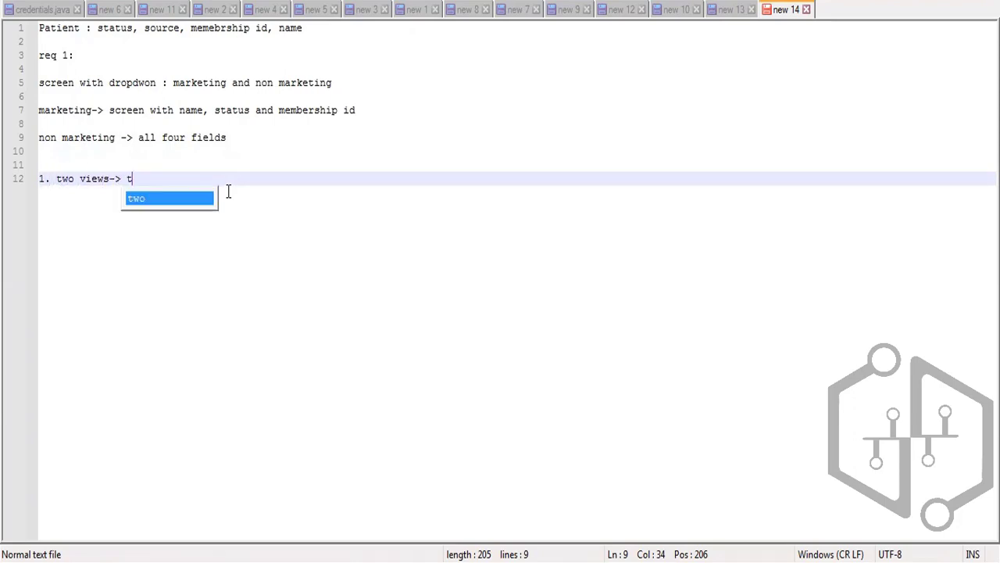
pyautogui.write('wo page la')
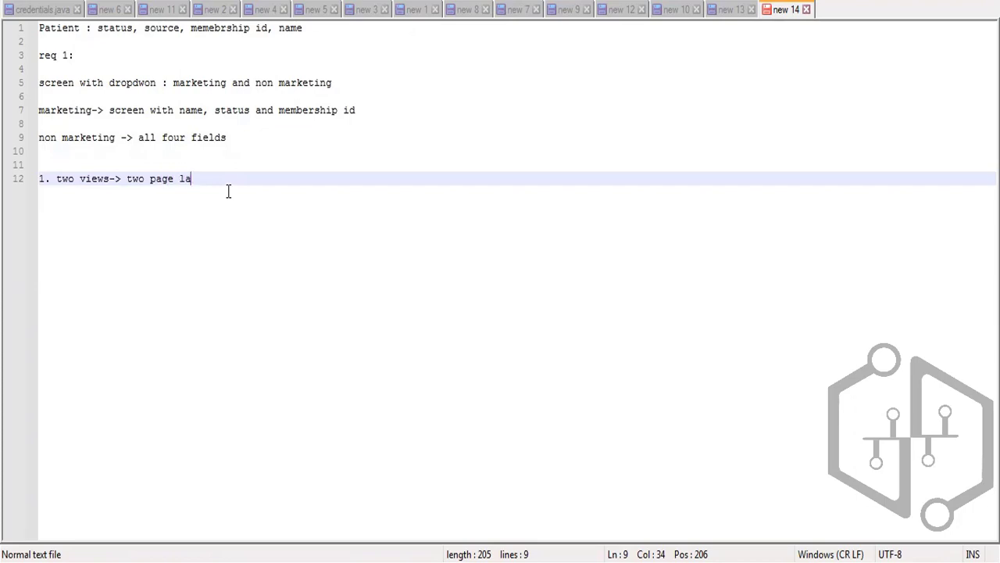
pyautogui.write('youts')
pyautogui.press('Return')
pyautogui.press('Return')
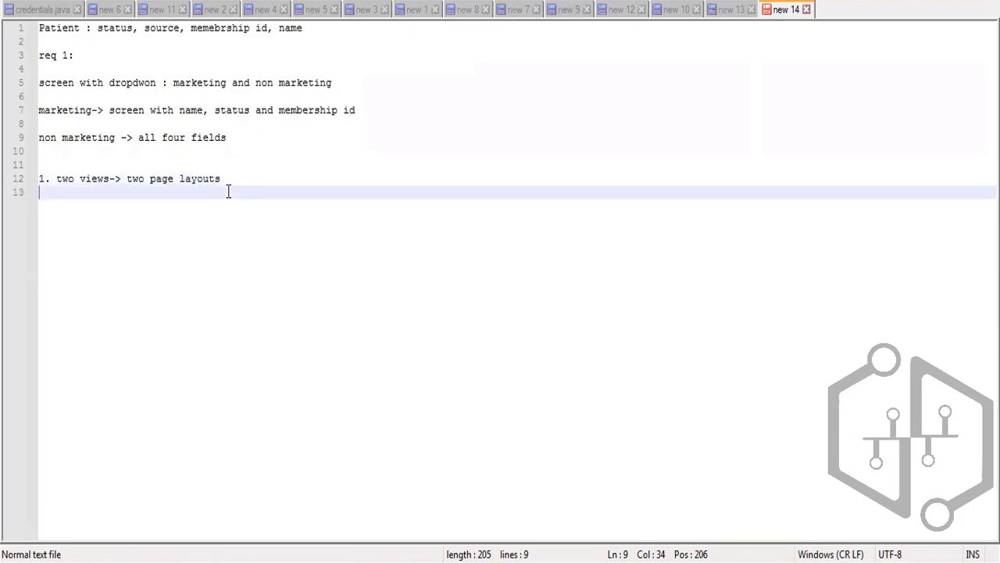
# List the marketing layout's fields as "marketing: name, membership id, status" below the page layouts note
pyautogui.write('marketing')
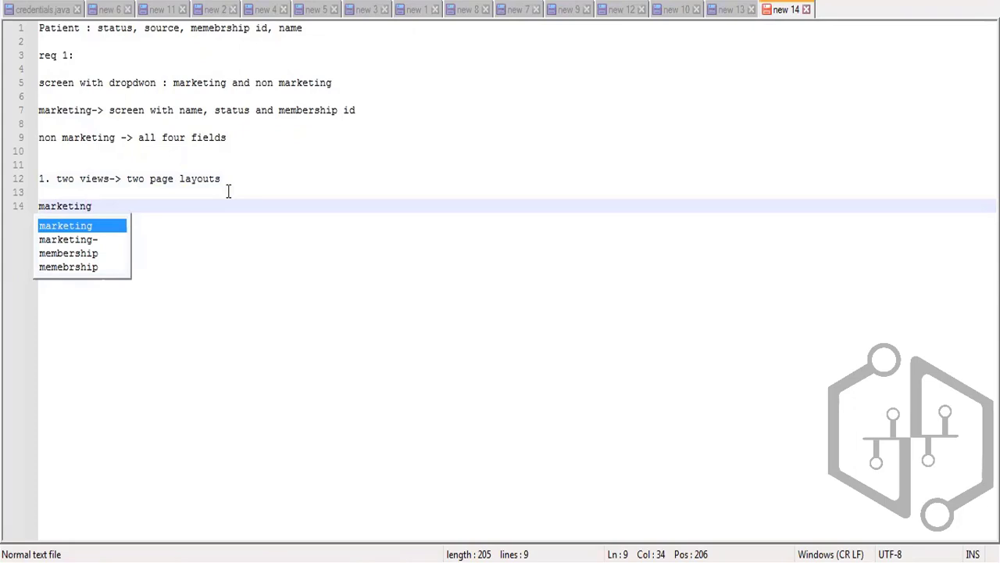
pyautogui.press('BackSpace')
pyautogui.write('g: name, ')
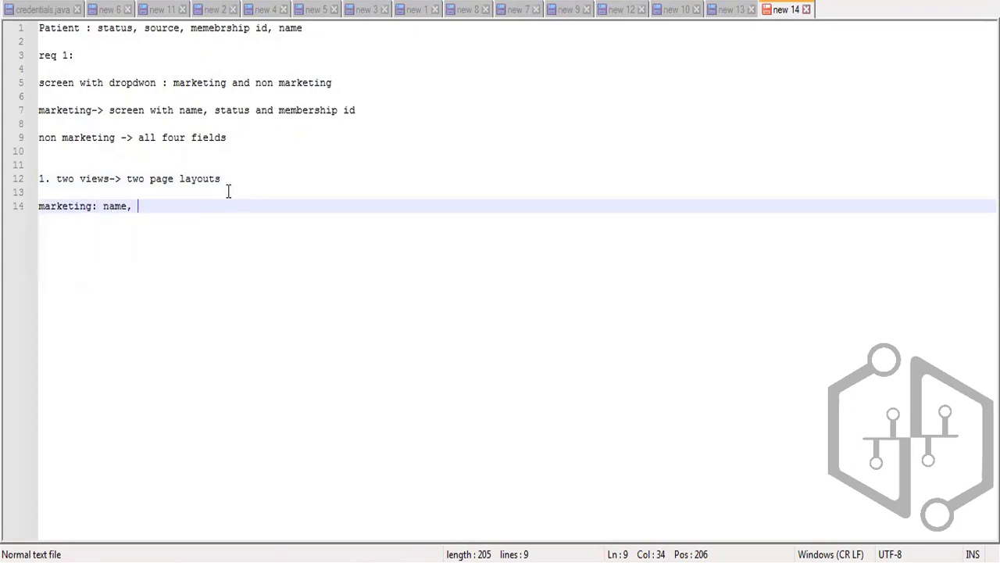
pyautogui.write('membership id, status')
# List the non marketing layout's fields as "non marketing: name, memebership id, status, source" below the marketing layout's line
pyautogui.press('Return')
pyautogui.press('Return')
pyautogui.write('non')
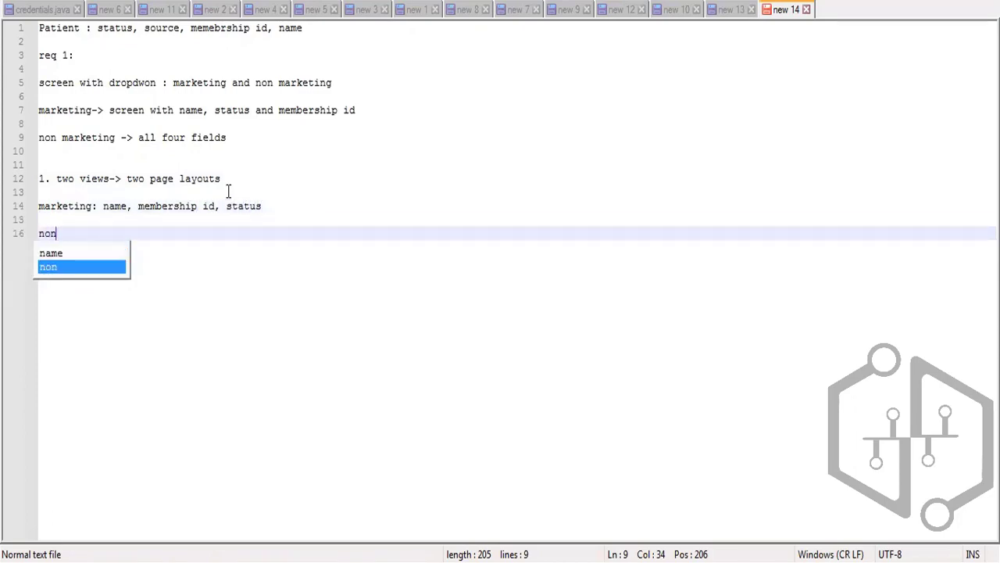
pyautogui.write(' marketin')
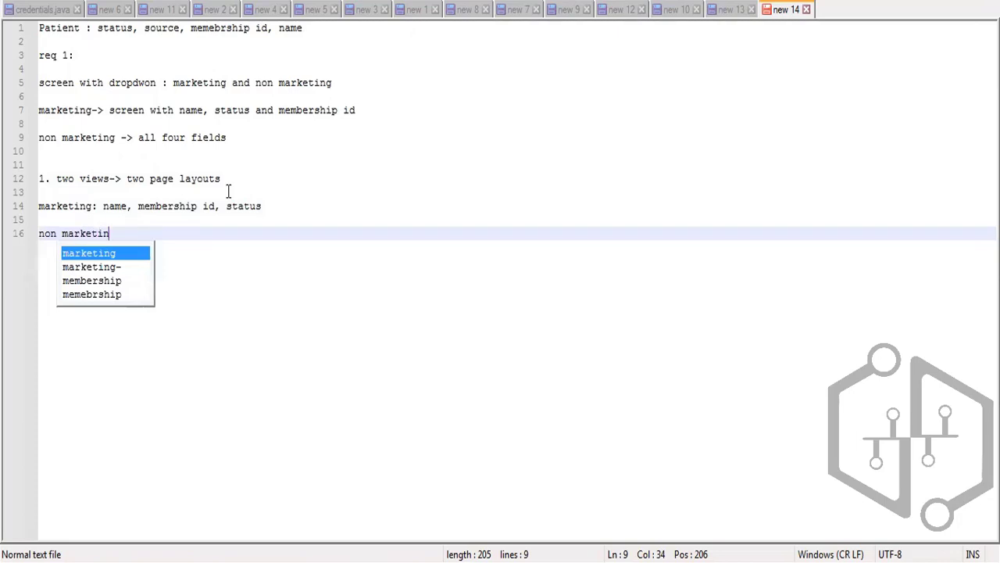
pyautogui.write('g: name, ')
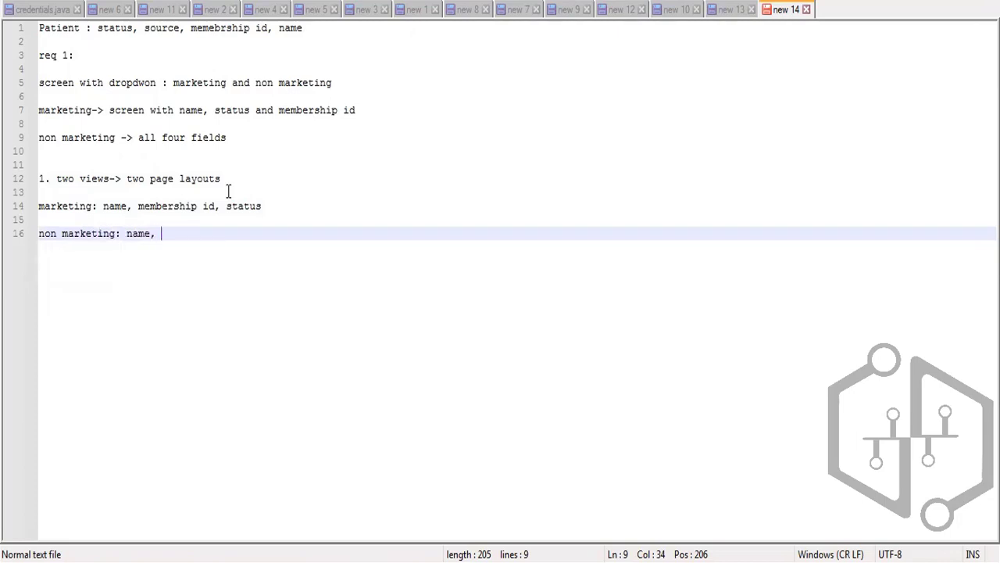
pyautogui.write('memeb')
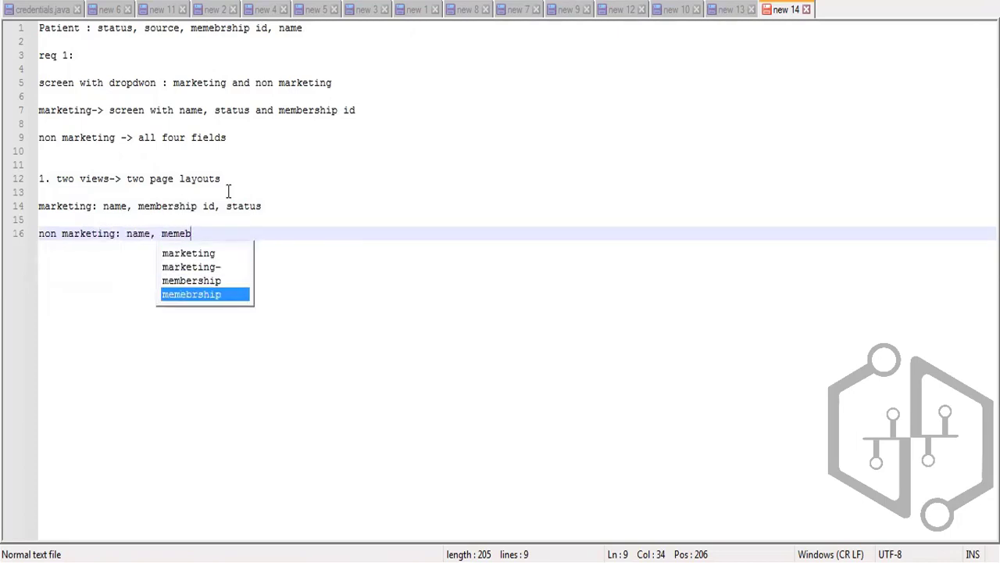
pyautogui.write('ership')
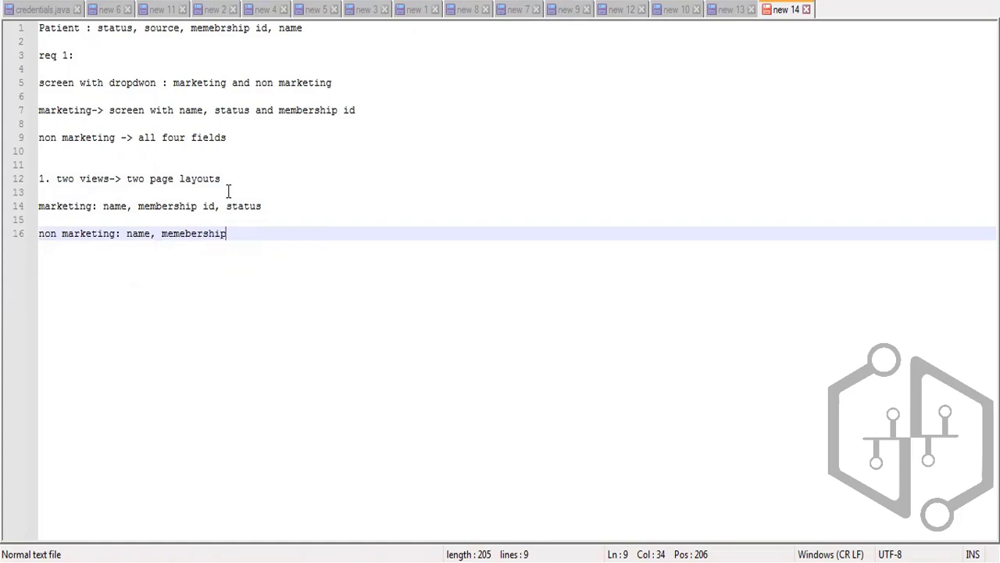
pyautogui.write(' id, status')
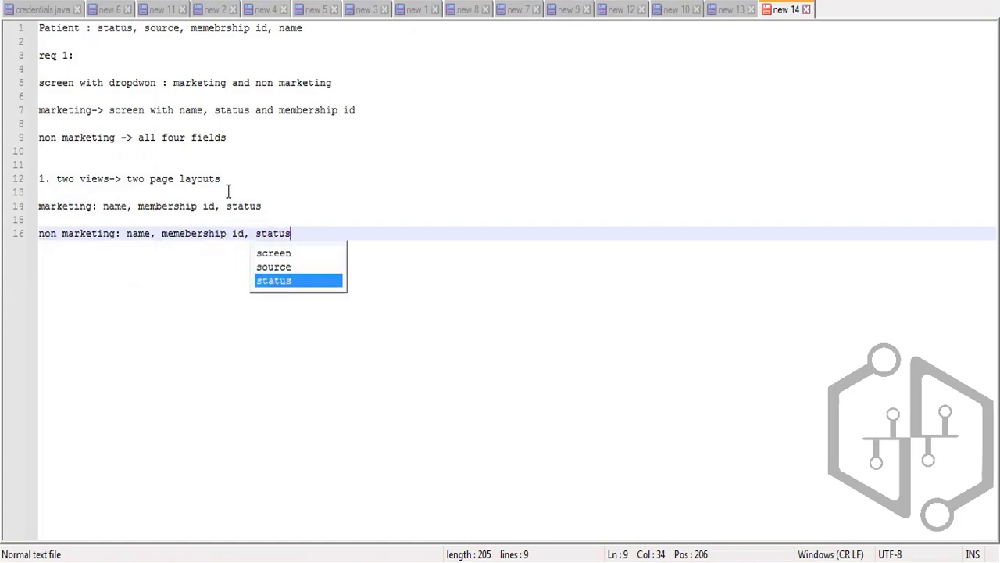
pyautogui.write(', source')
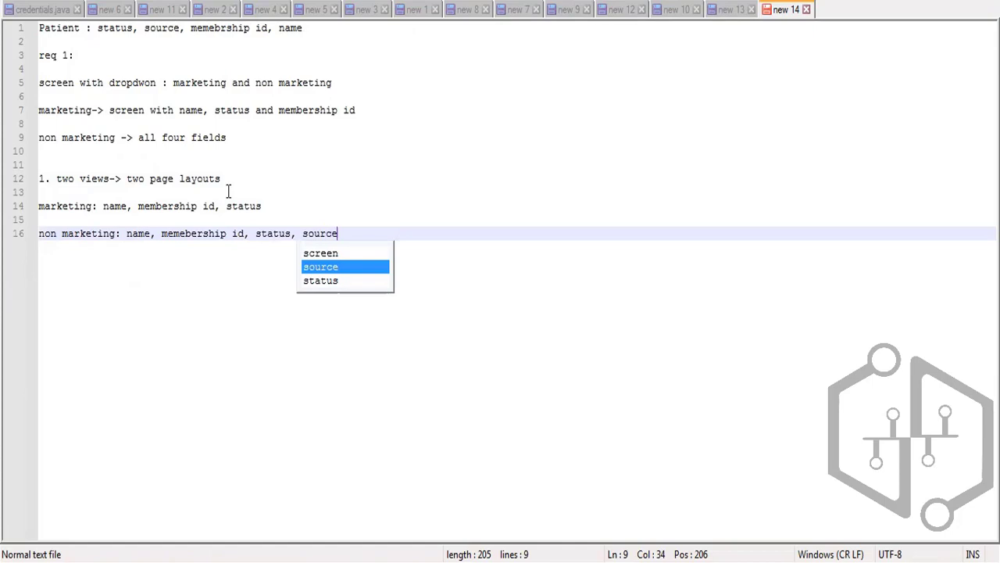
pyautogui.doubleClick(336, 233)
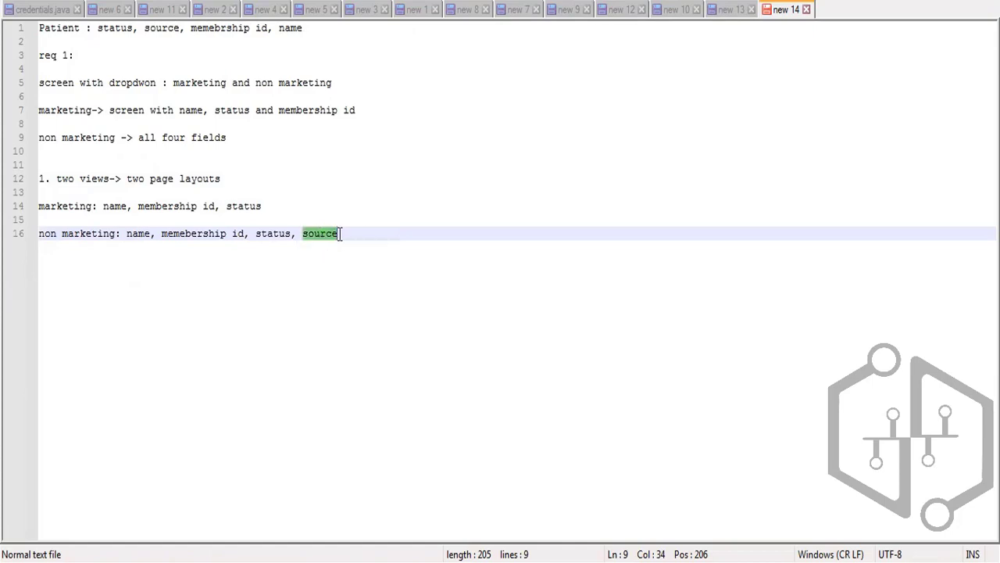
# Add the numbered note "2. two record types : marketing RT, Non Marketing RT" below the non marketing field list
pyautogui.press('Return')
pyautogui.press('Return')
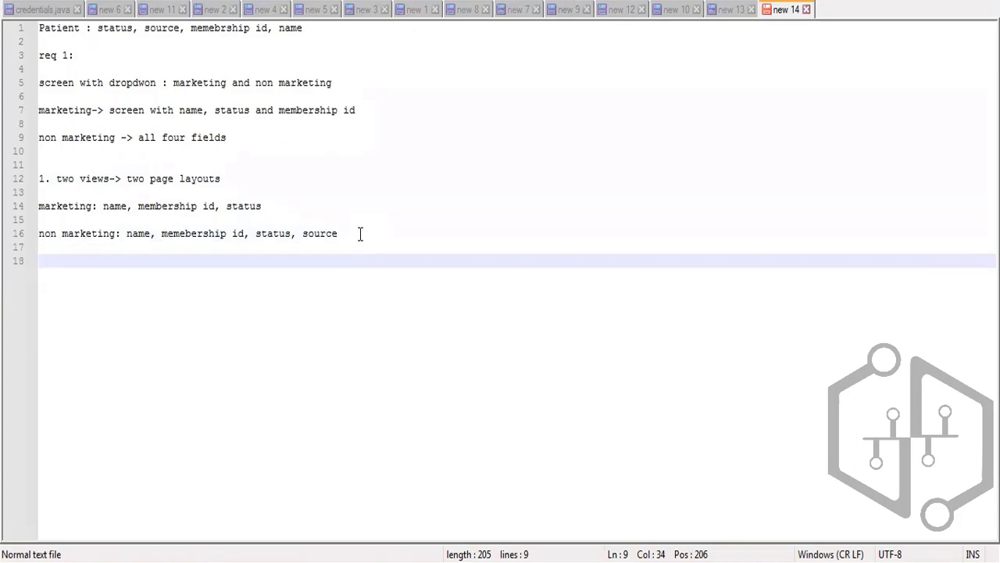
pyautogui.press('Return')
pyautogui.write('2. ')
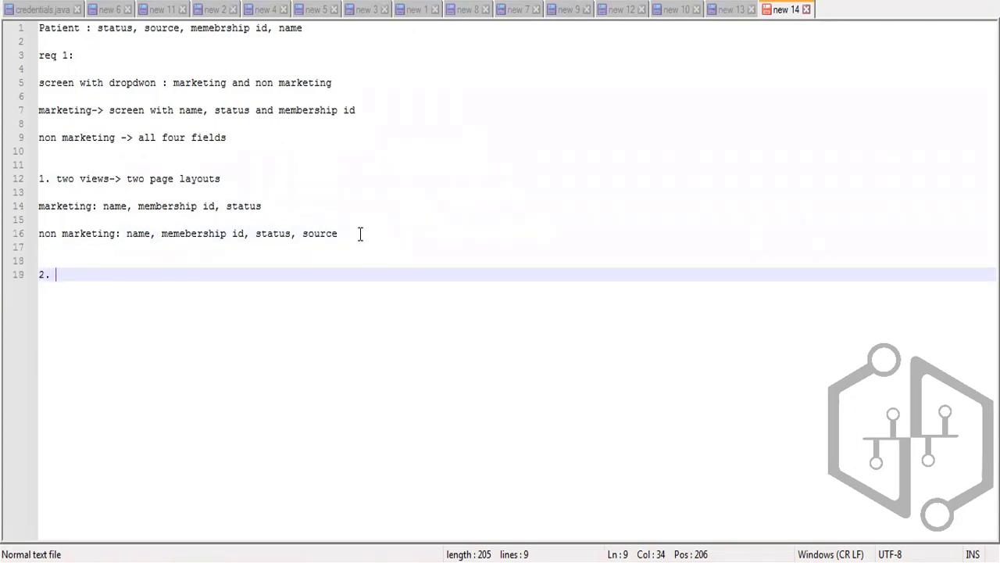
pyautogui.write('two')
pyautogui.press('BackSpace')
pyautogui.press('BackSpace')
pyautogui.press('BackSpace')
pyautogui.write('wo re')
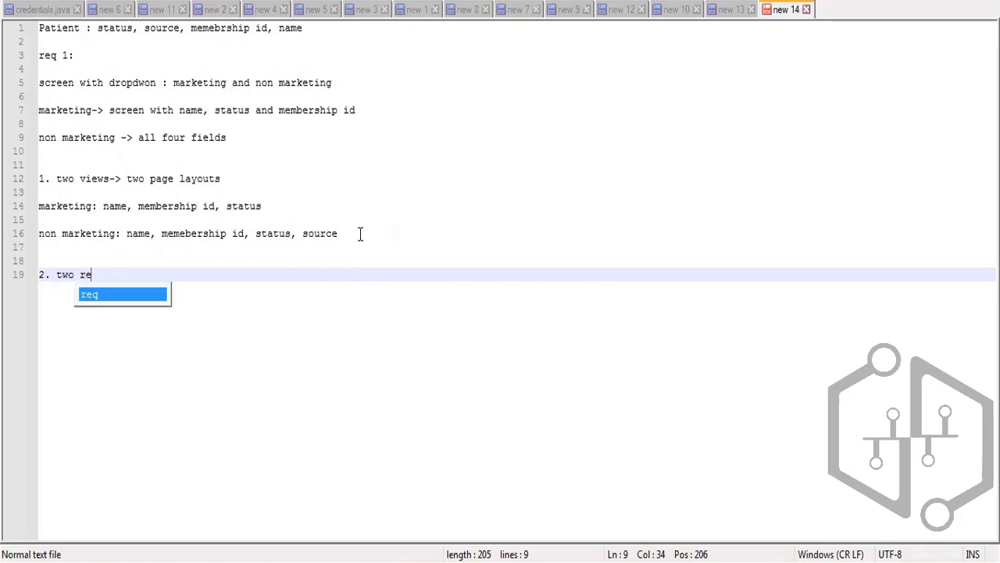
pyautogui.write('cord types')
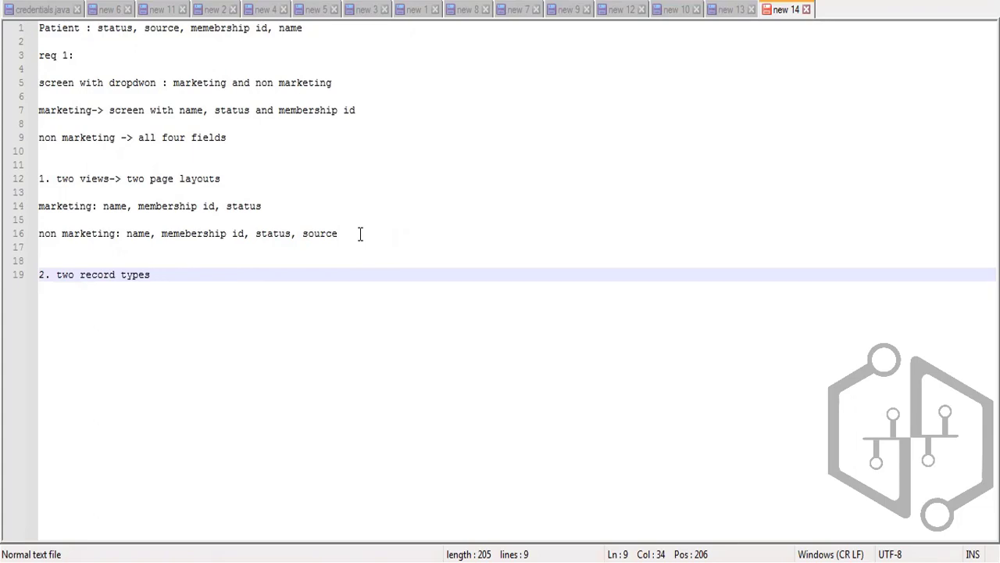
pyautogui.write(': ma')
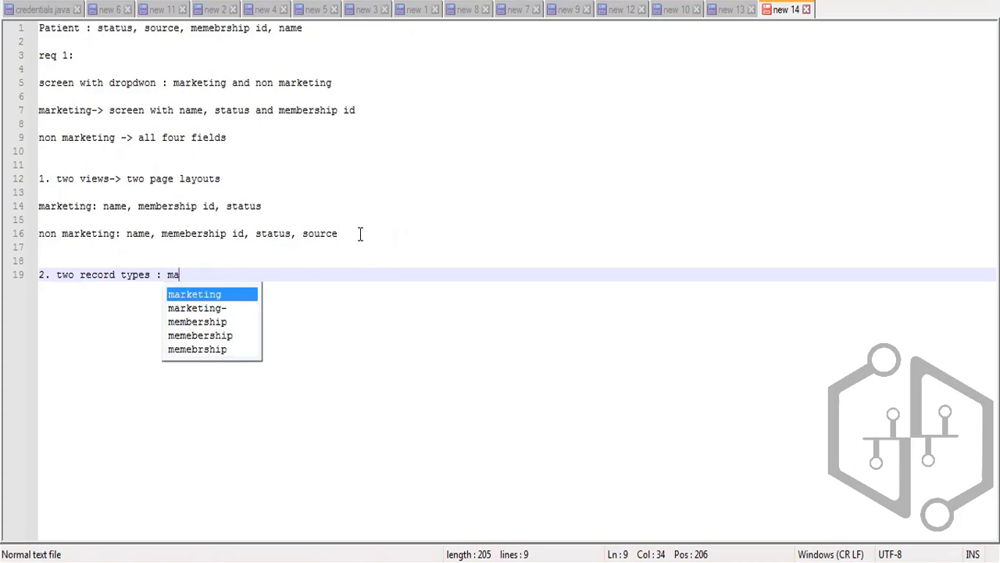
pyautogui.write('rketing ')
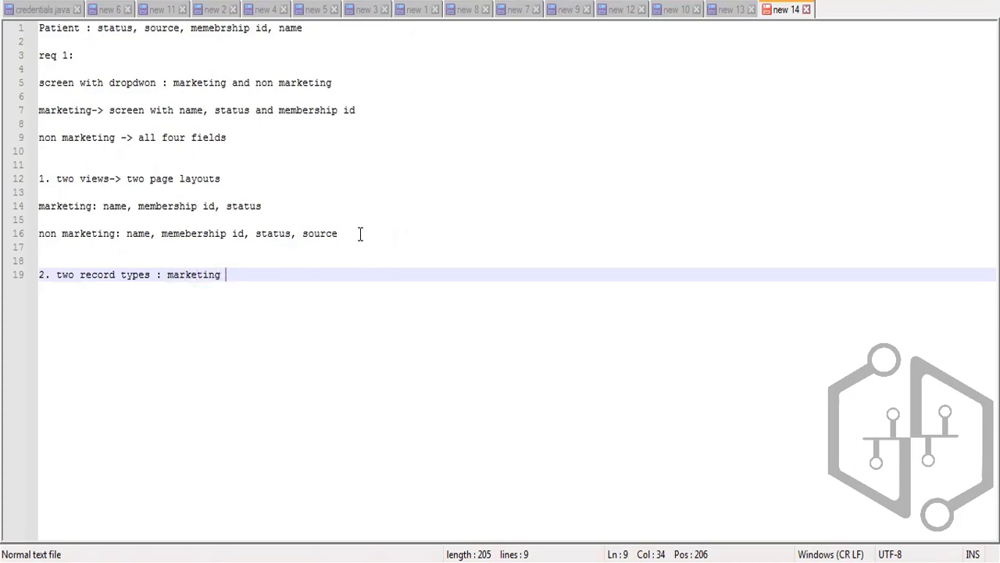
pyautogui.write('RT, Non Marketing RT')
# Add the numbered note "3. Assign Marketing layout to marketing RT and vice versae" below the record types note
pyautogui.press('Return')
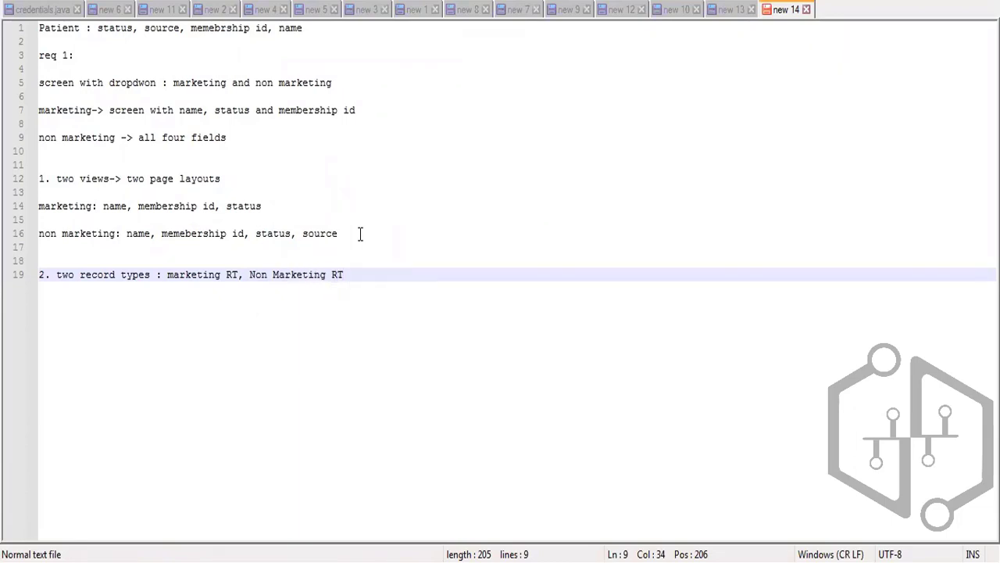
pyautogui.press('Return')
pyautogui.press('Return')
pyautogui.write('3. ')
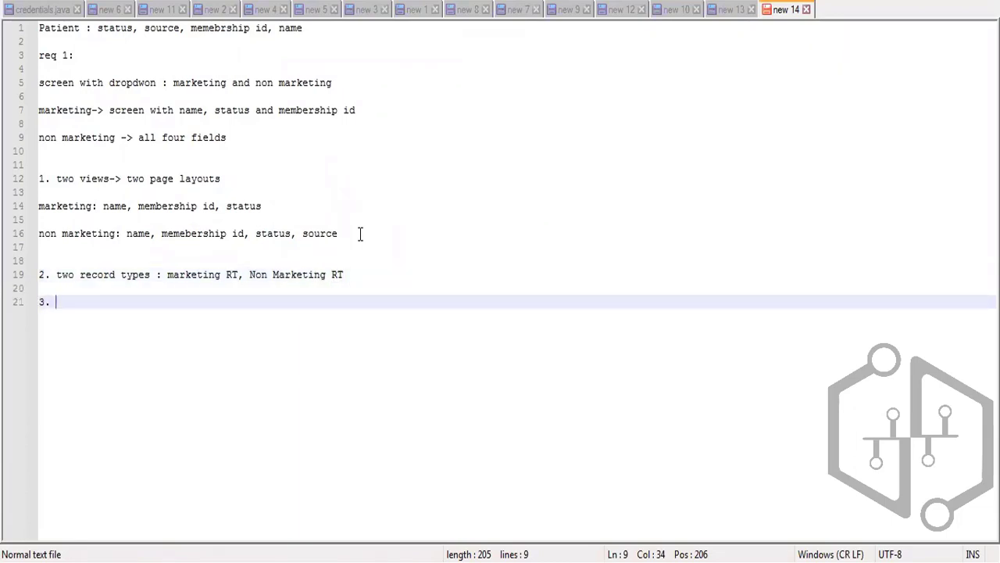
pyautogui.write('Assign Marketing')
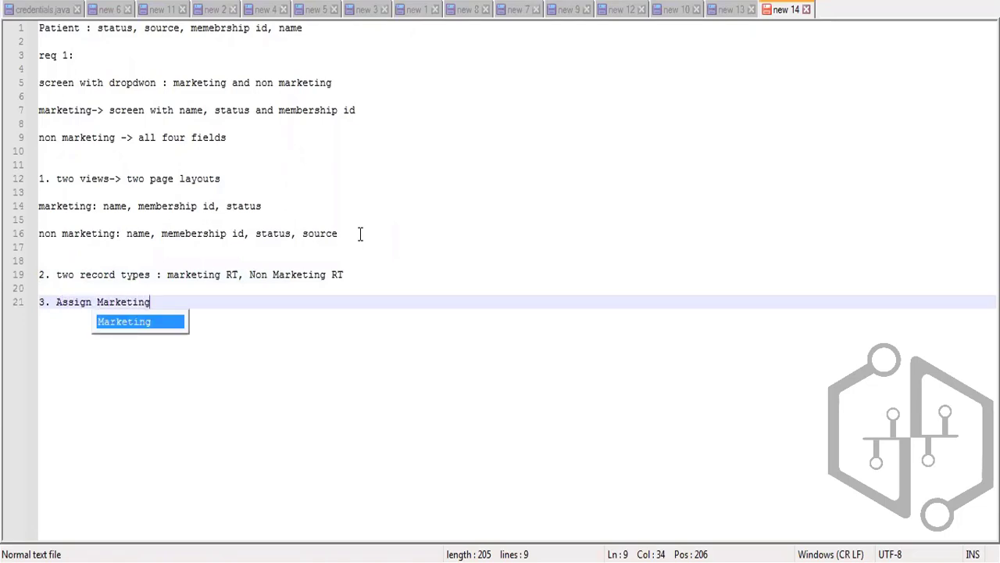
pyautogui.write(' layout ')
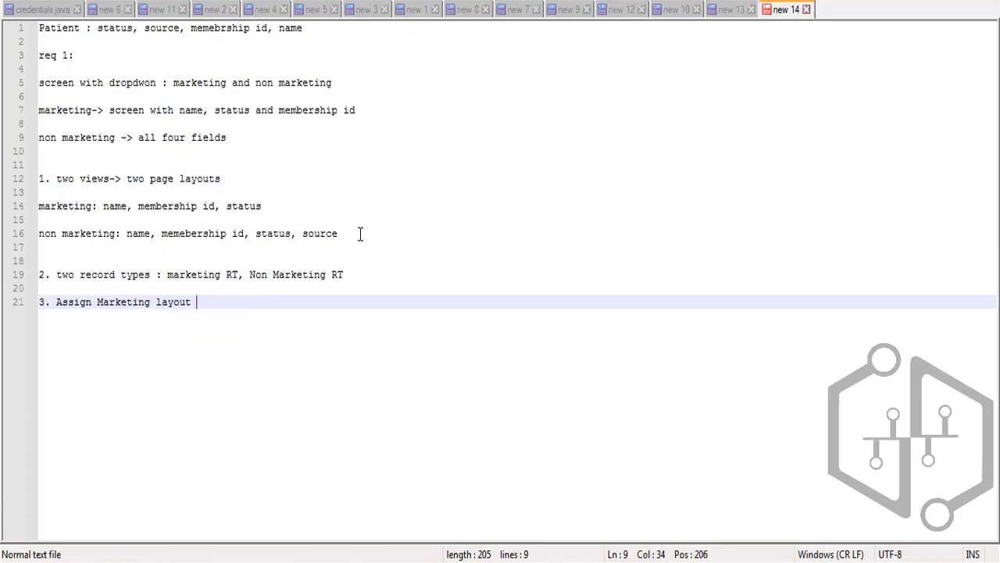
pyautogui.write('to marketi')
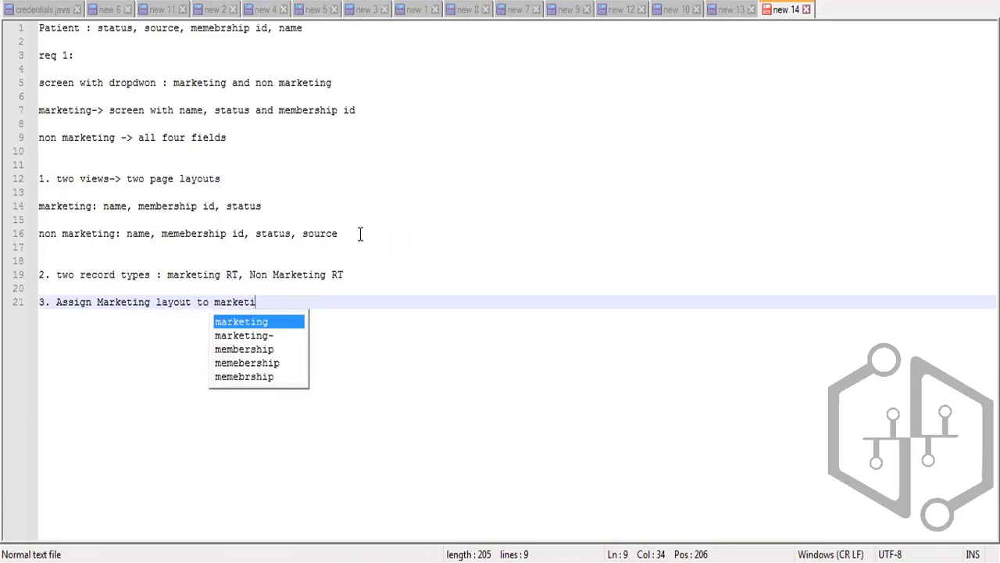
pyautogui.write('ng RT a')
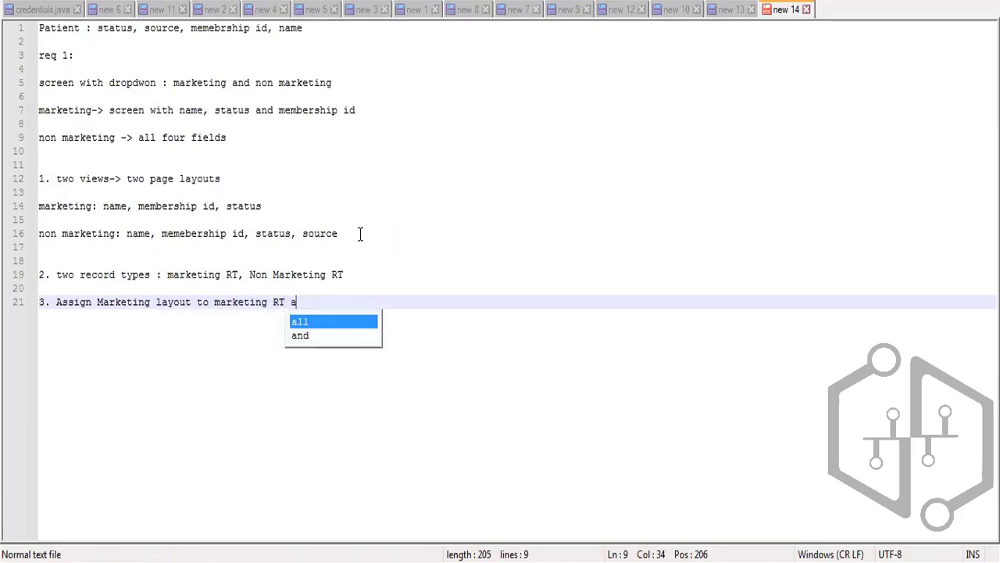
pyautogui.write('nd vice ver')
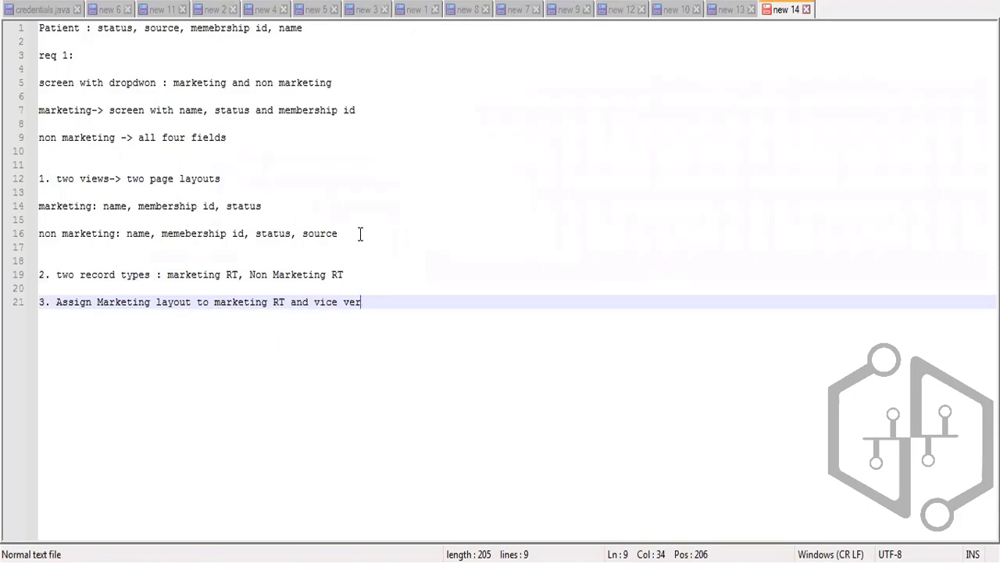
pyautogui.write('sae')
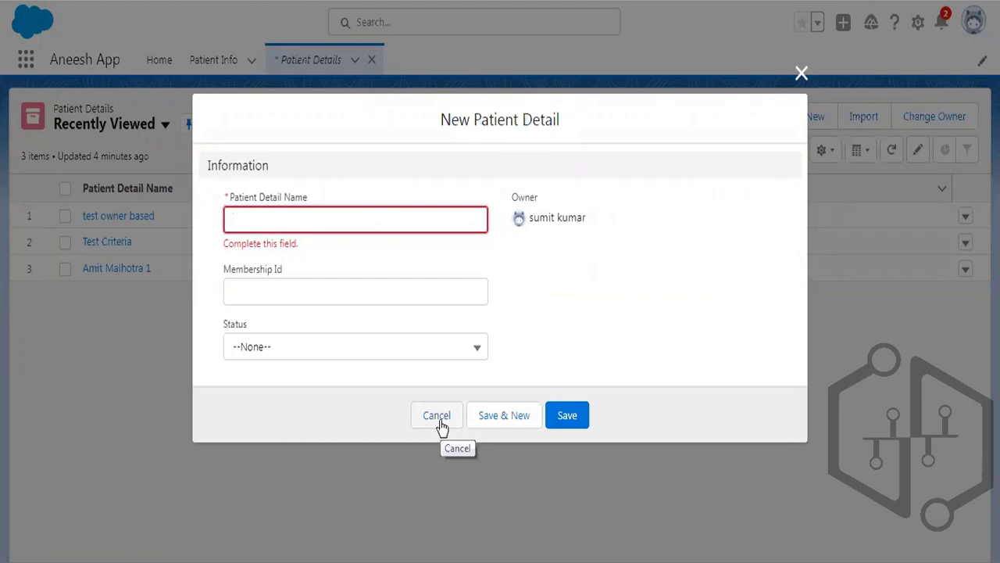
# Switch to Salesforce, cancel the open New Patient Detail form, and open Setup
pyautogui.click(438, 416)
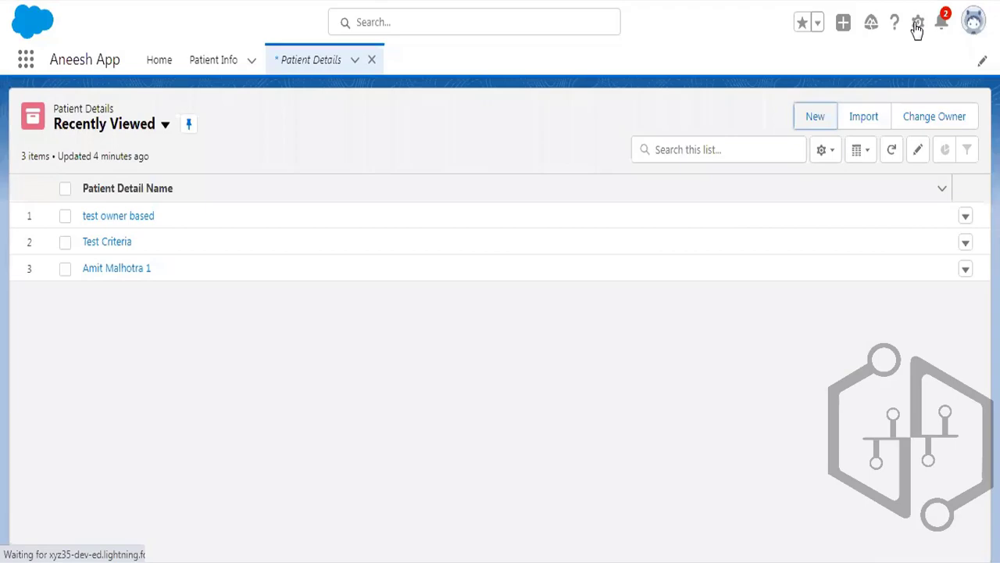
pyautogui.click(918, 25)
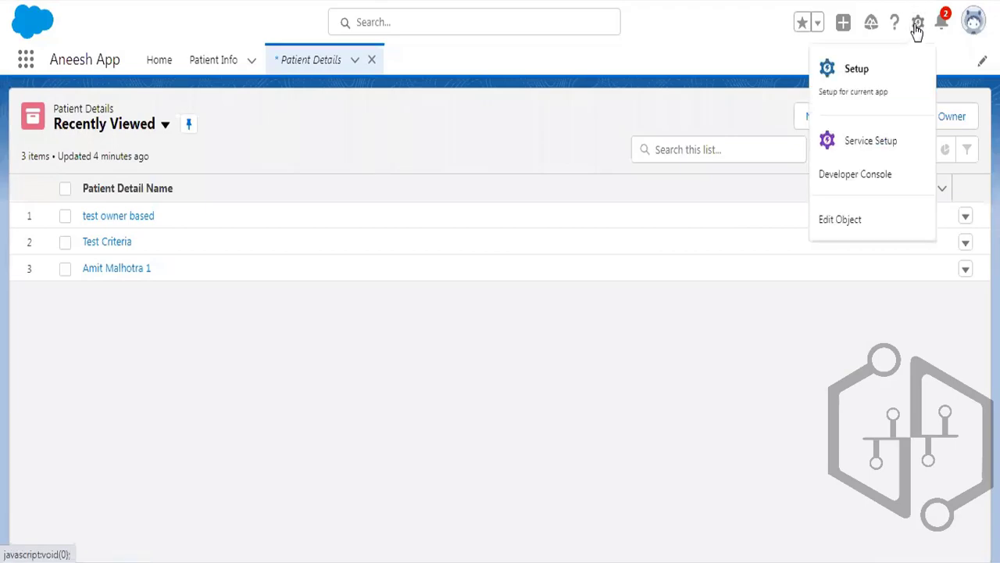
pyautogui.click(850, 73)
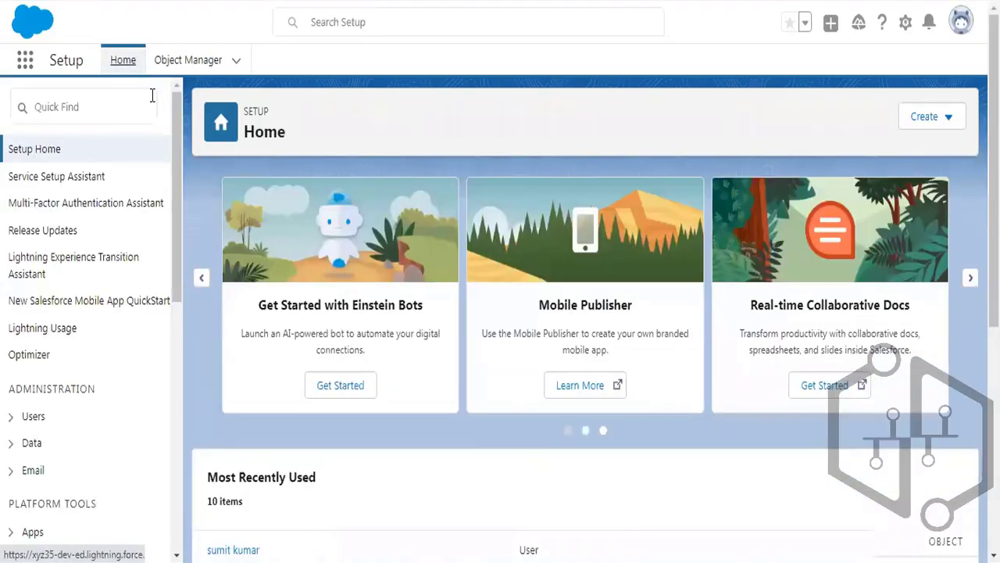
# Search the Object Manager for "patient de" and open the Patient Detail object
pyautogui.click(176, 65)
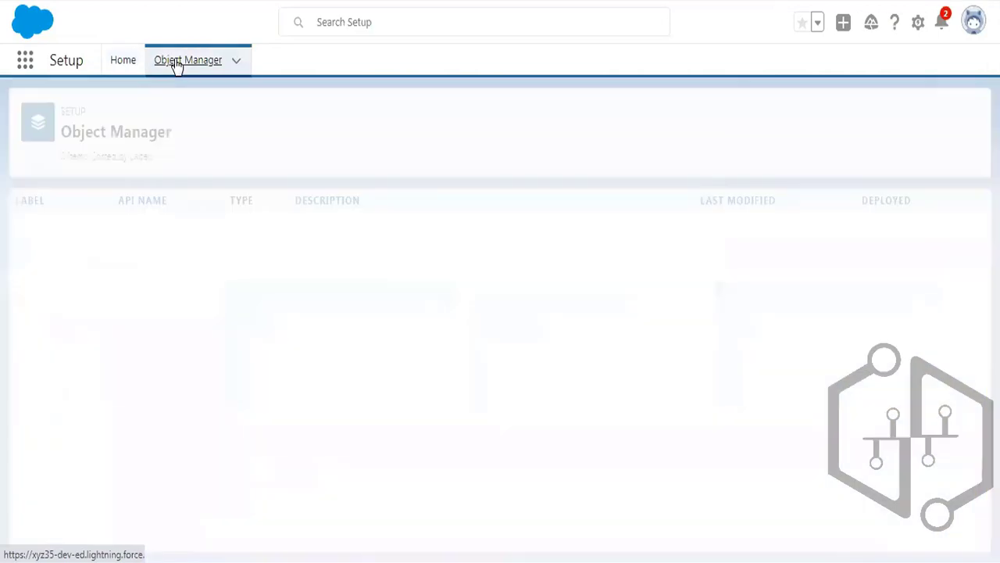
pyautogui.click(741, 118)
pyautogui.write('pa')
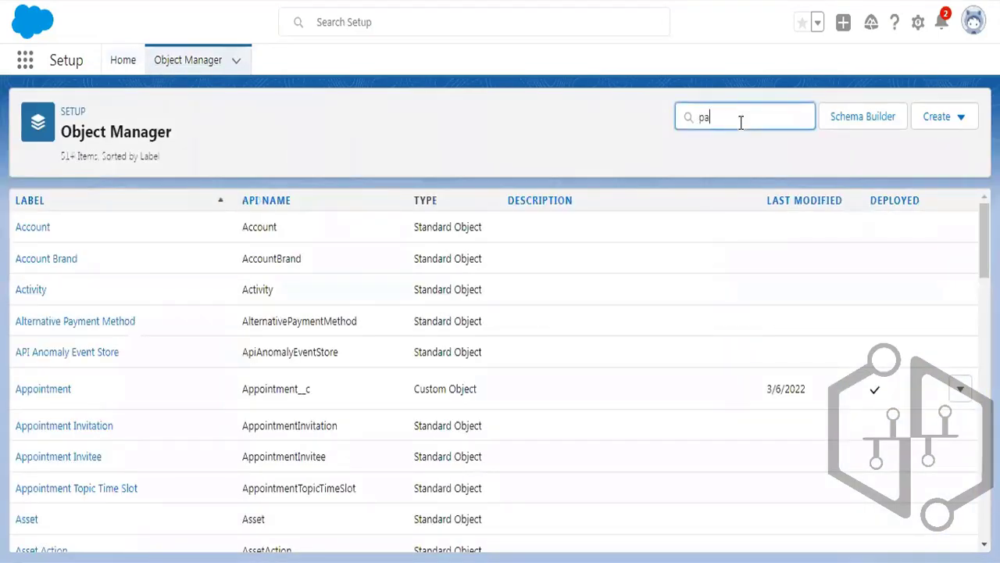
pyautogui.write('tient de')
pyautogui.click(45, 237)
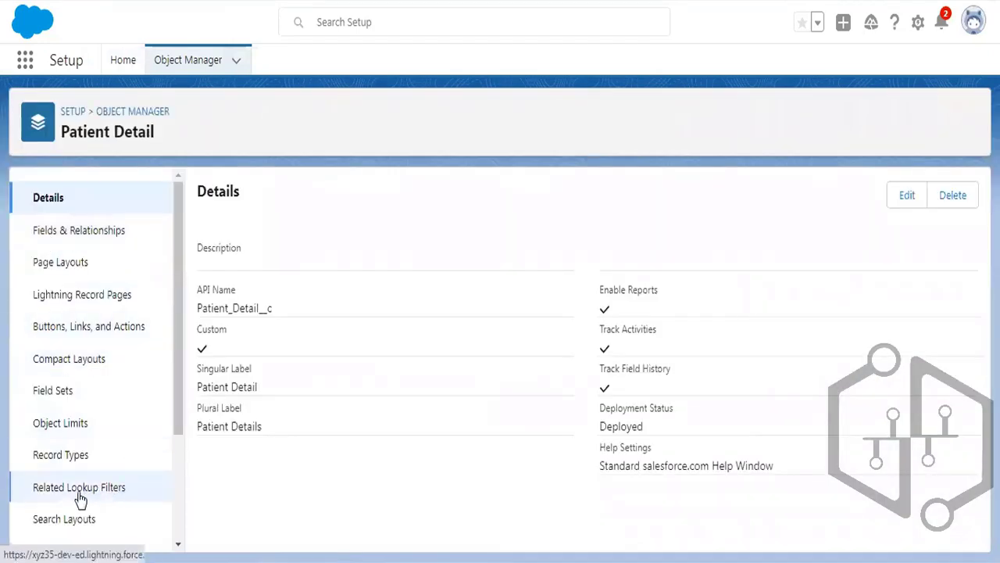
# Examine the Patient Detail object's Lightning record pages and page layouts
pyautogui.scroll(-2, 113, 281)
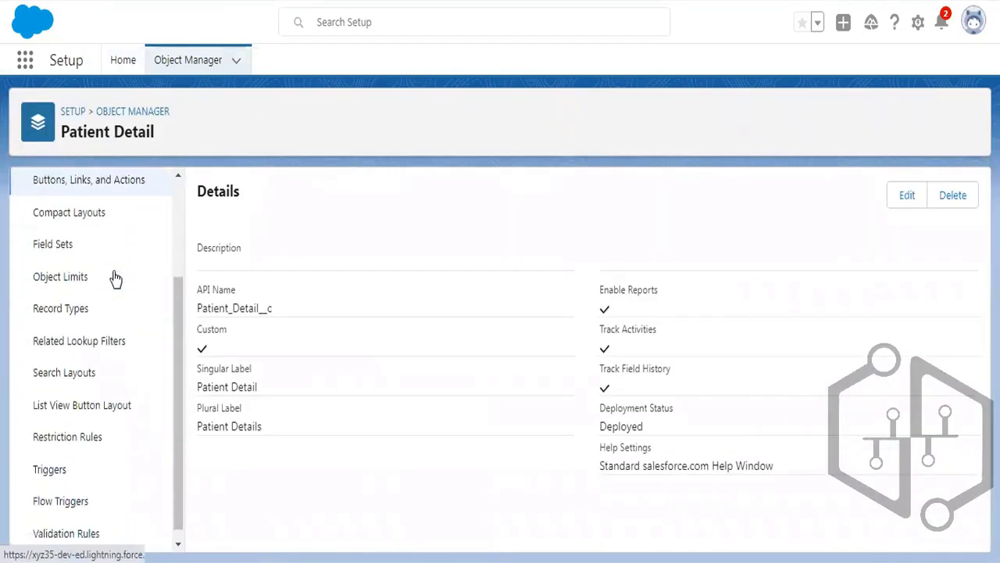
pyautogui.scroll(3, 166, 297)
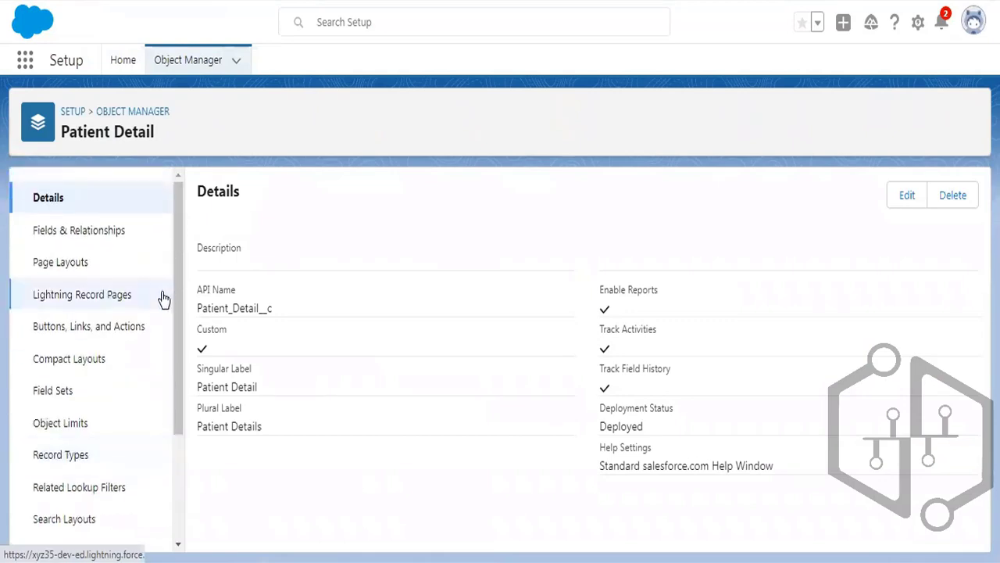
pyautogui.click(91, 295)
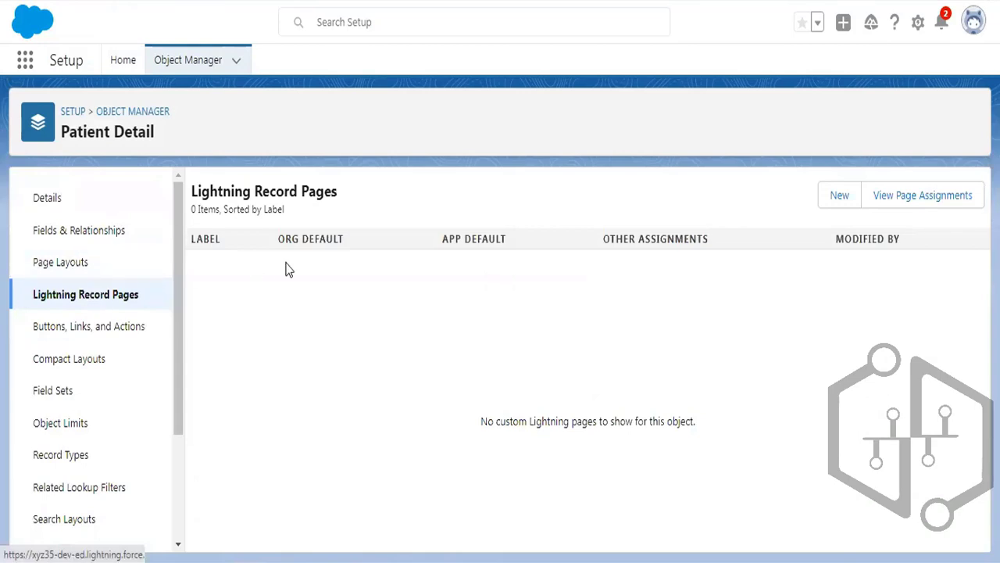
pyautogui.click(970, 171)
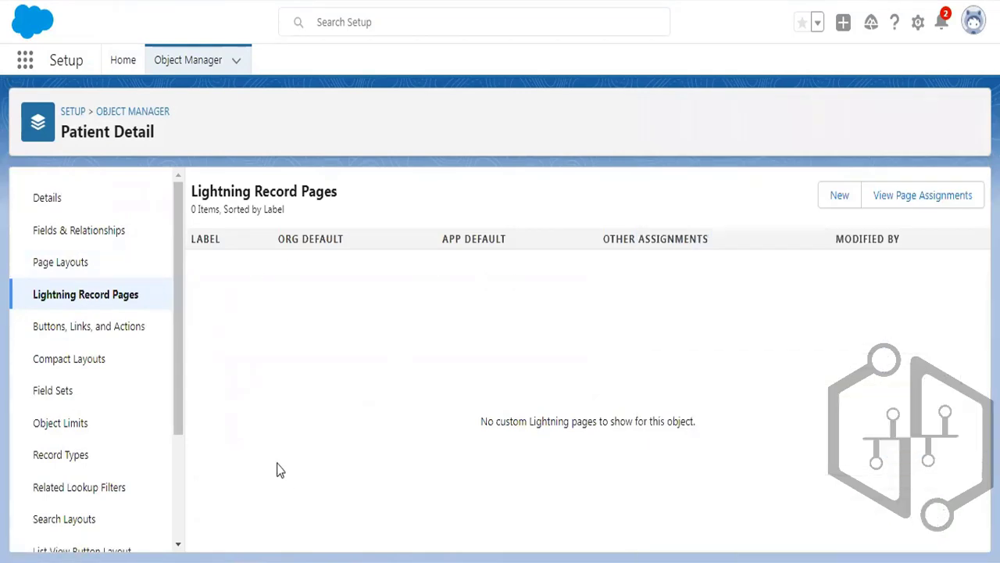
pyautogui.click(58, 272)
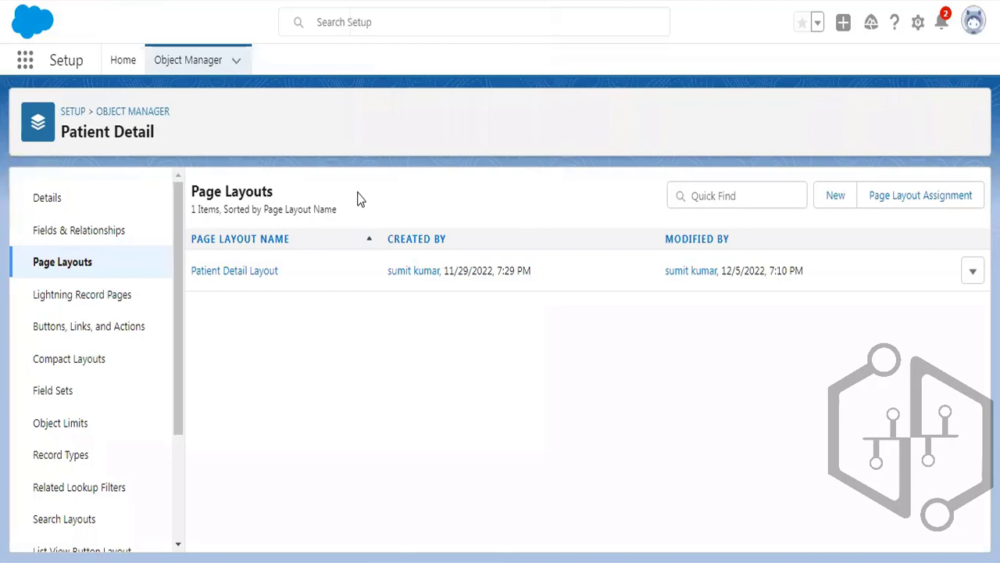
# Start a new custom field on the Patient Detail object with the Picklist data type
pyautogui.click(84, 232)
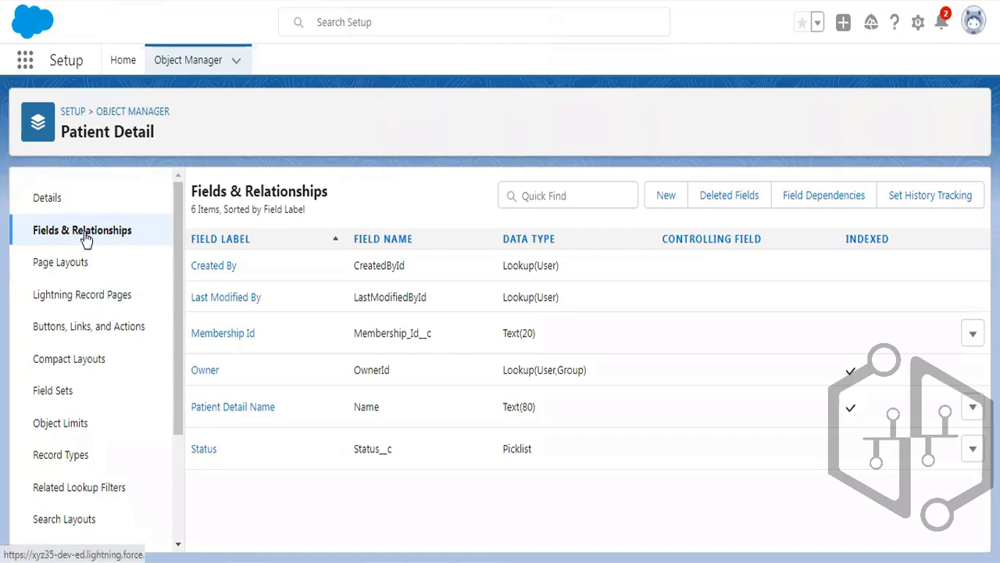
pyautogui.click(665, 203)
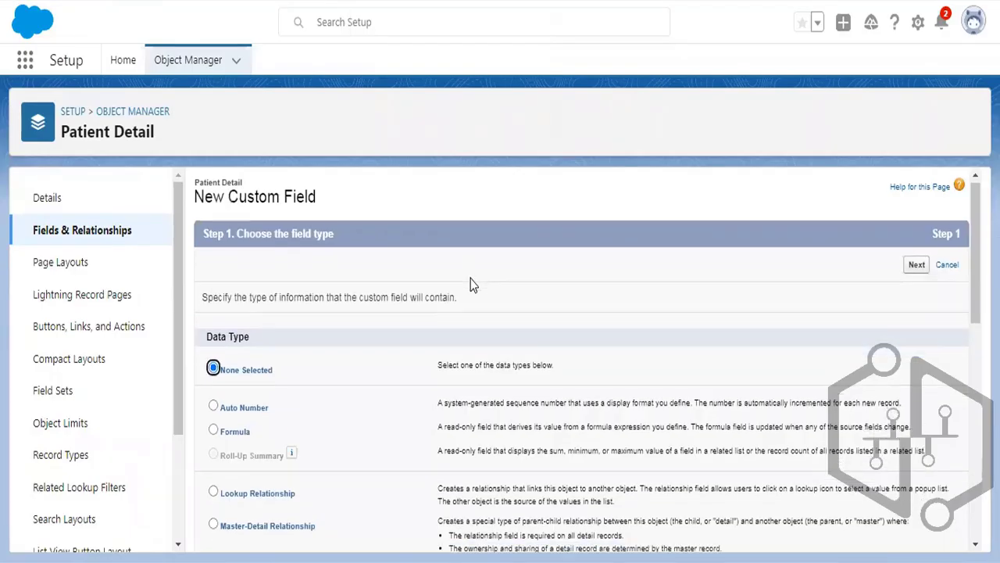
pyautogui.scroll(-3, 472, 281)
pyautogui.scroll(-3, 471, 278)
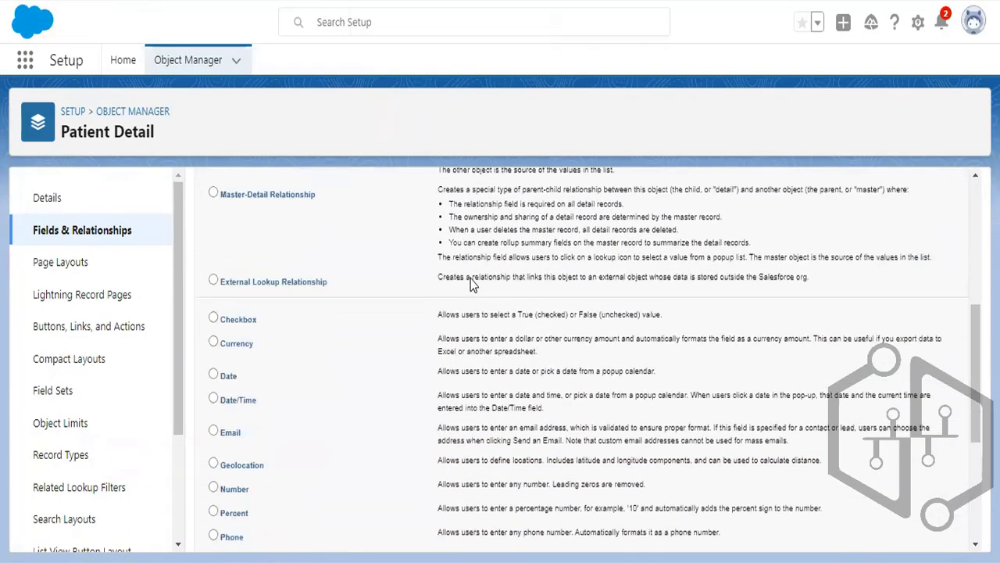
pyautogui.click(231, 475)
pyautogui.scroll(-2, 763, 428)
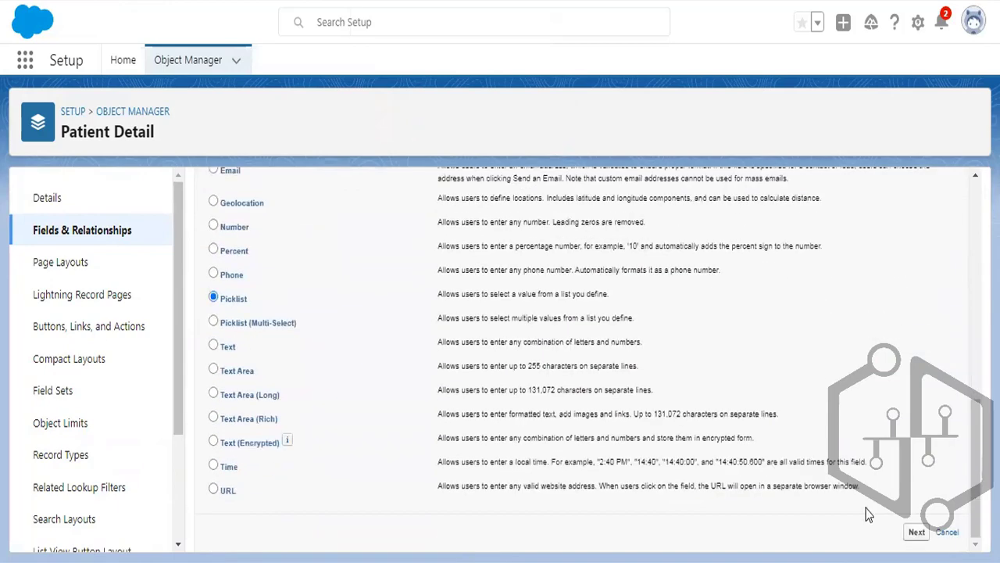
pyautogui.click(915, 535)
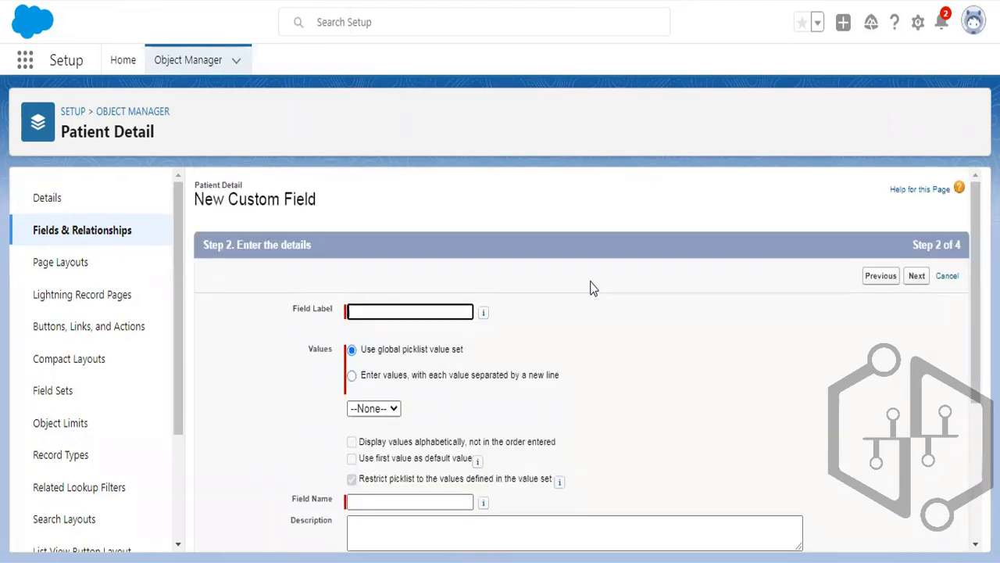
# Label the field Source and enter its own picklist values Newspaper, Referral, Direct and Social Media on separate lines
pyautogui.write('Source')
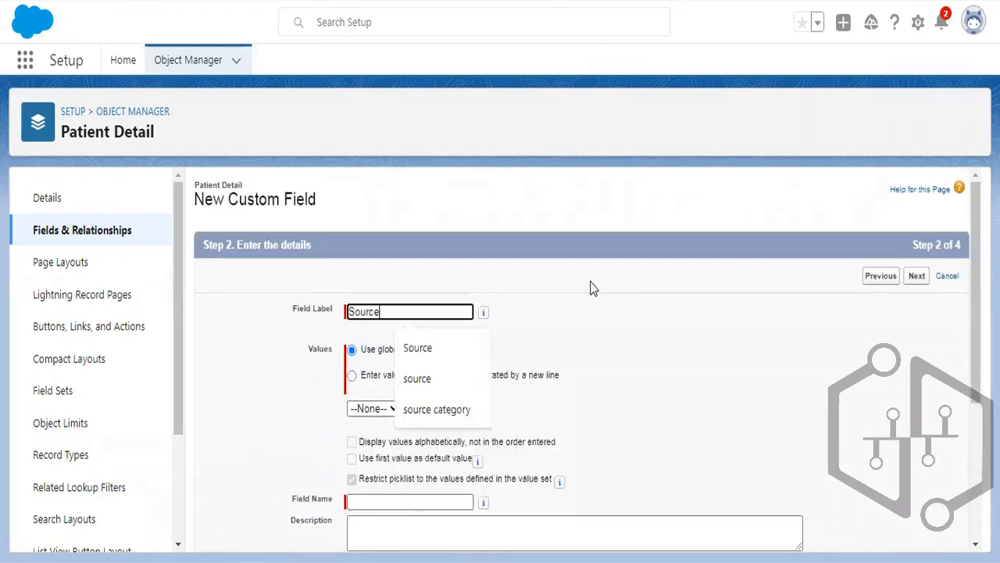
pyautogui.press('Tab')
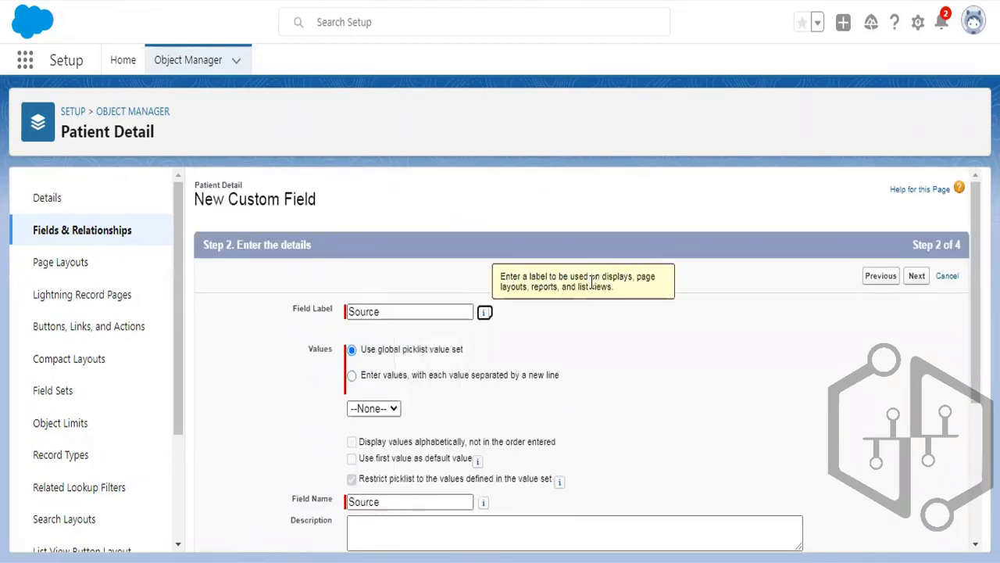
pyautogui.click(387, 374)
pyautogui.click(398, 423)
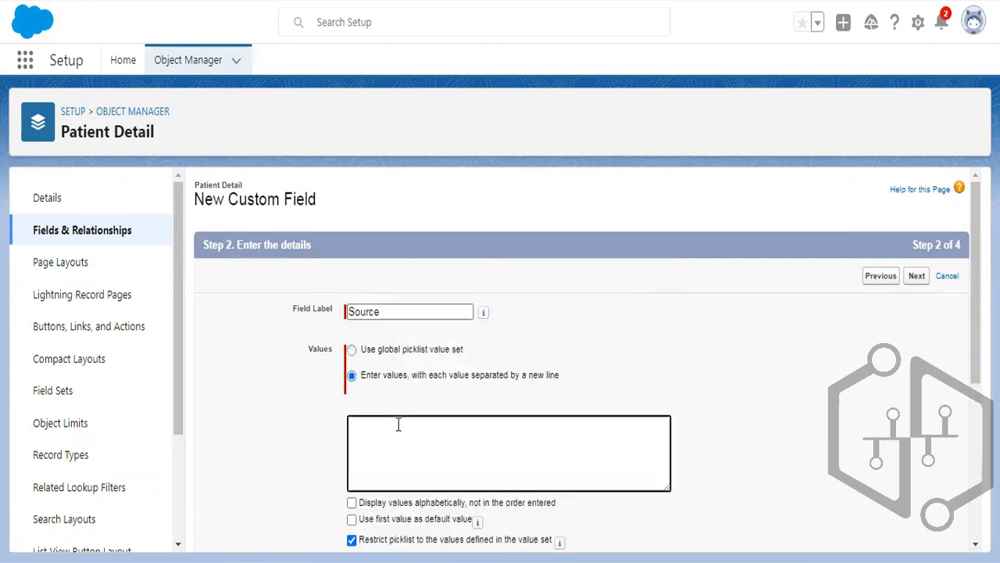
pyautogui.write('N')
pyautogui.write('ews')
pyautogui.write('paper ')
pyautogui.write('Refer')
pyautogui.write('ral Direct ')
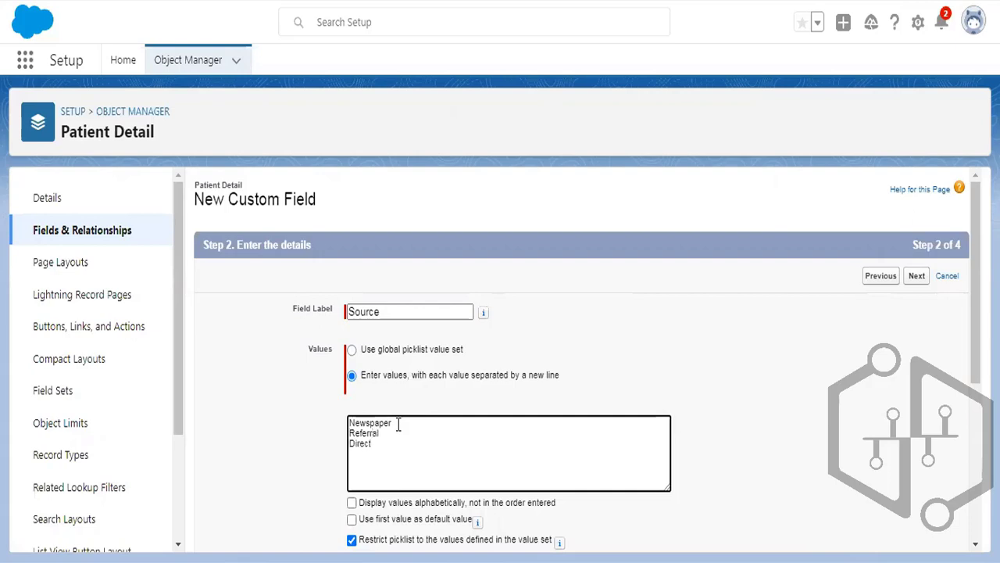
pyautogui.write('Social Media')
# Accept the default field-level security, keep the field added to Patient Detail Layout, and save it
pyautogui.click(917, 276)
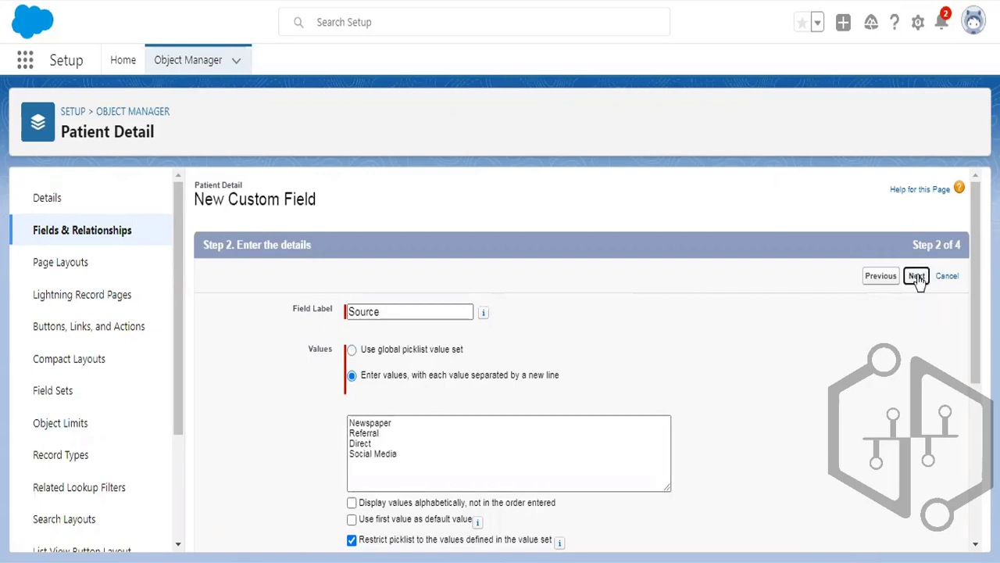
pyautogui.click(916, 278)
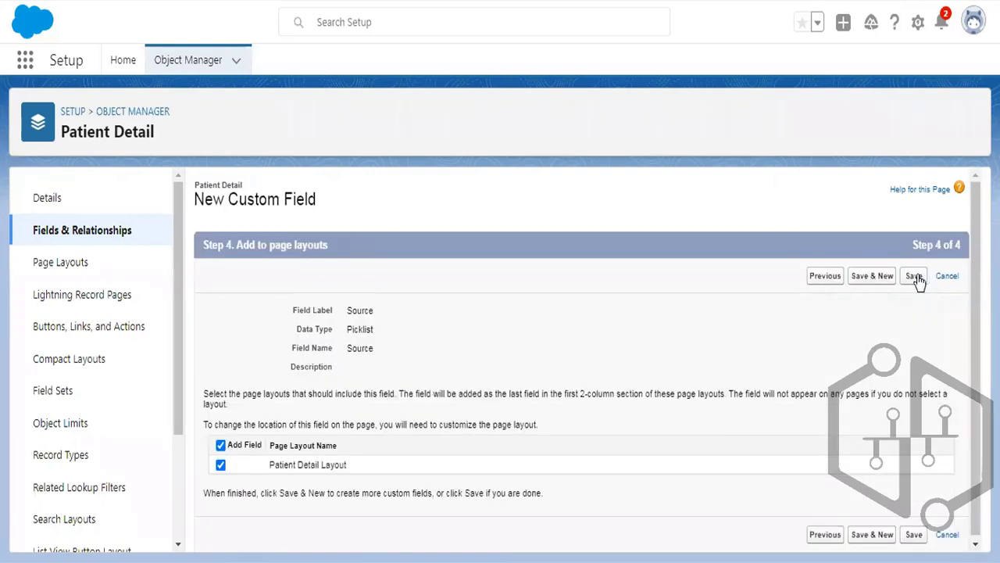
pyautogui.click(915, 277)
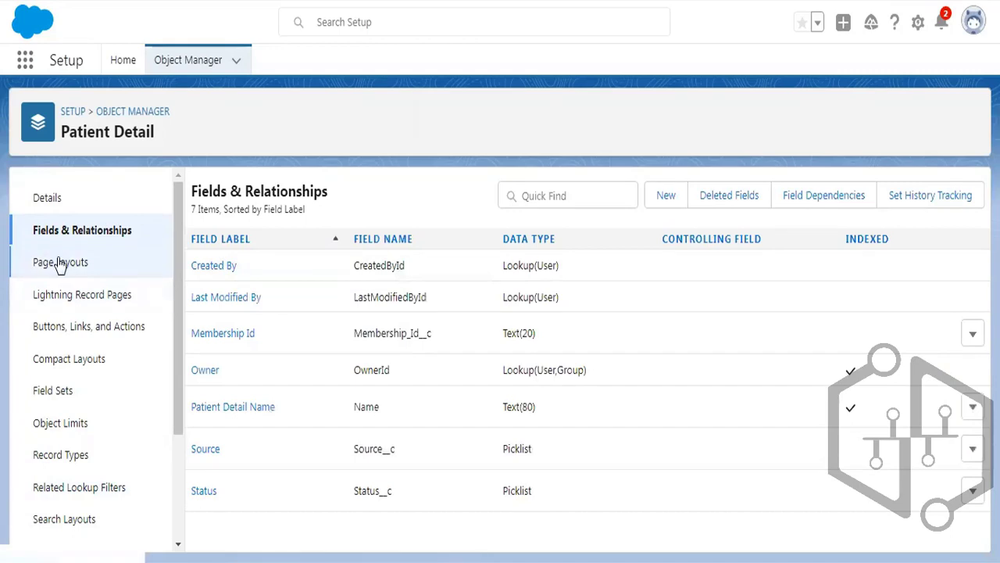
# Examine the fields on the Patient Detail Layout and compare them with the marketing and non marketing notes
pyautogui.click(60, 264)
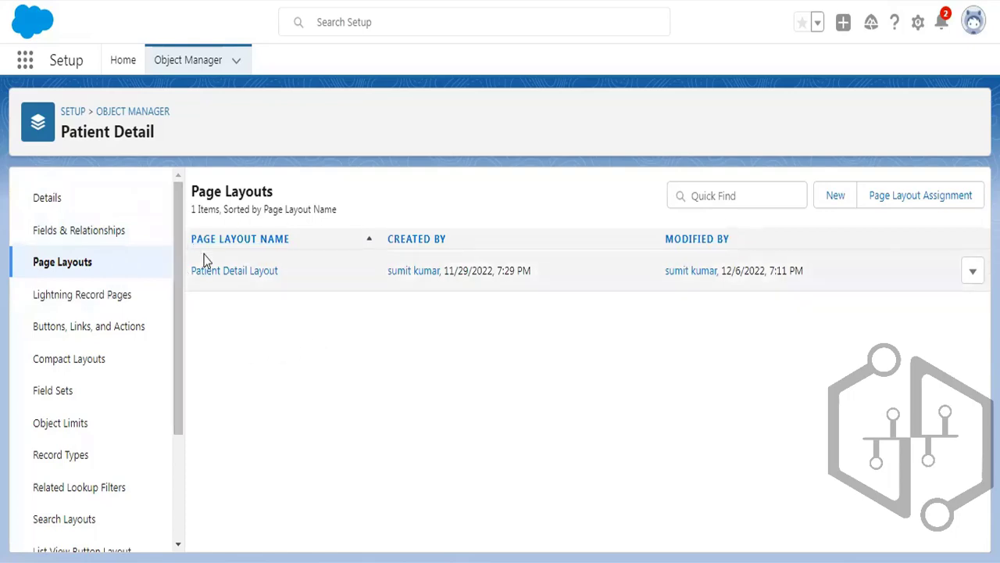
pyautogui.click(972, 272)
pyautogui.click(930, 311)
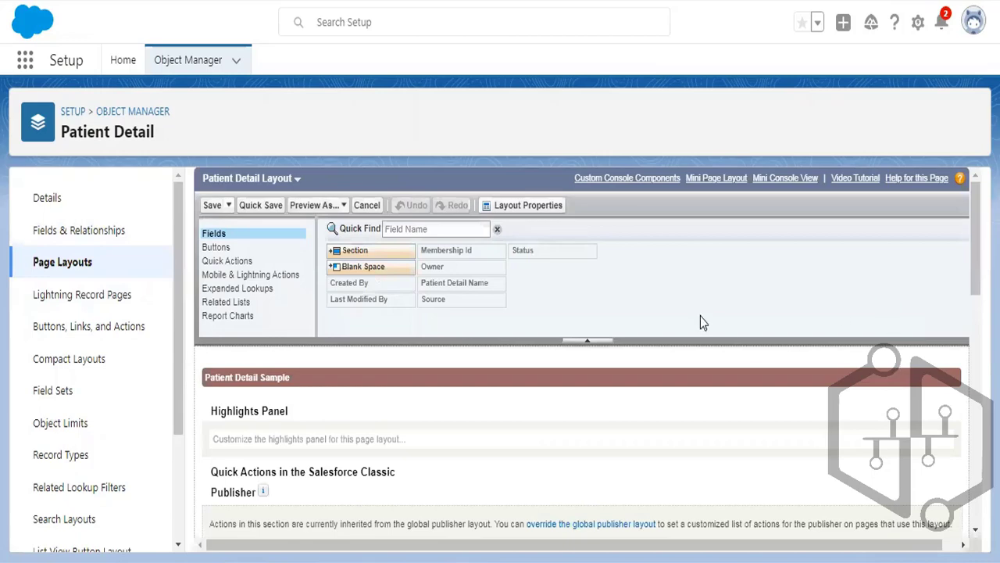
pyautogui.scroll(-3, 700, 321)
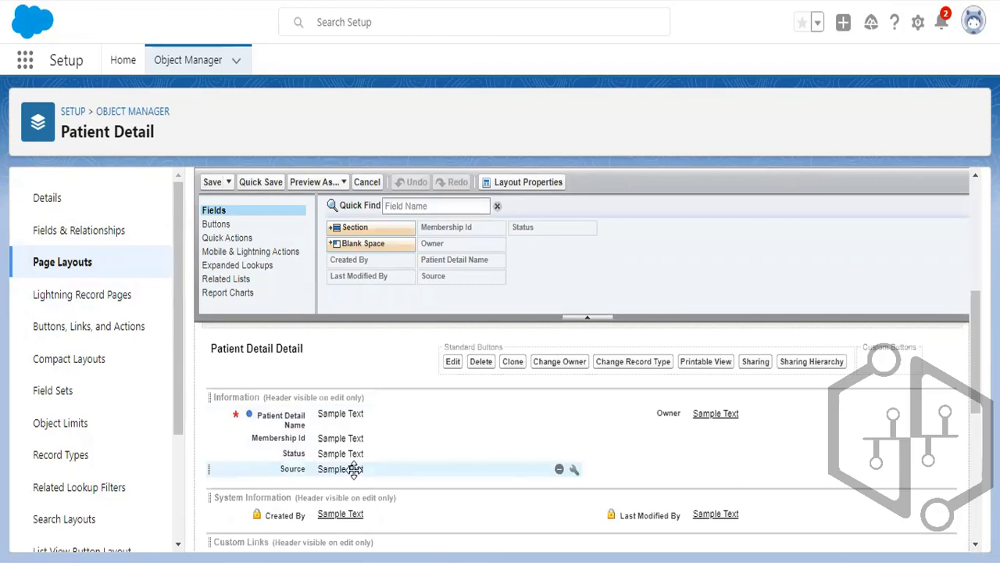
pyautogui.hotkey('alt', 'Tab')
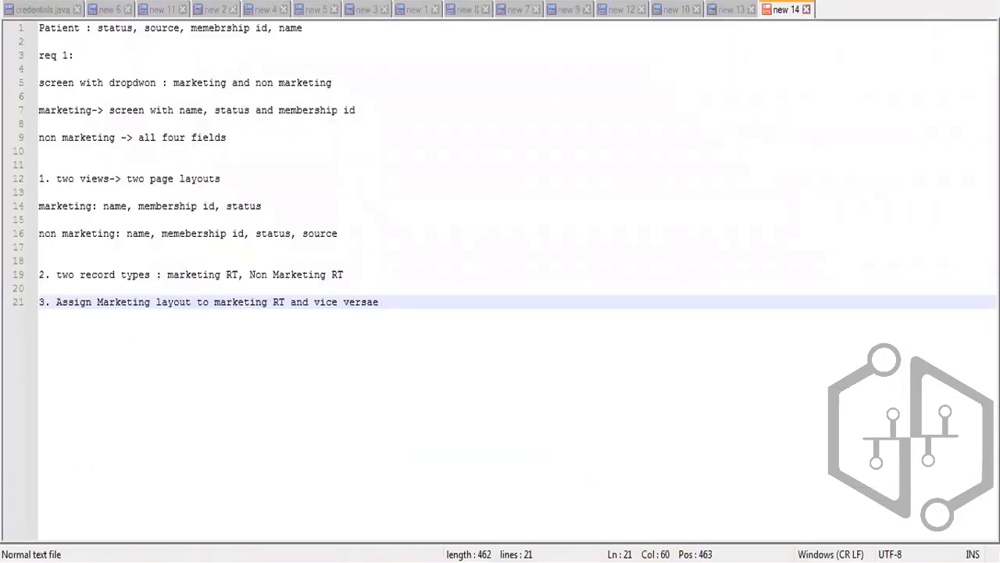
pyautogui.hotkey('alt', 'Tab')
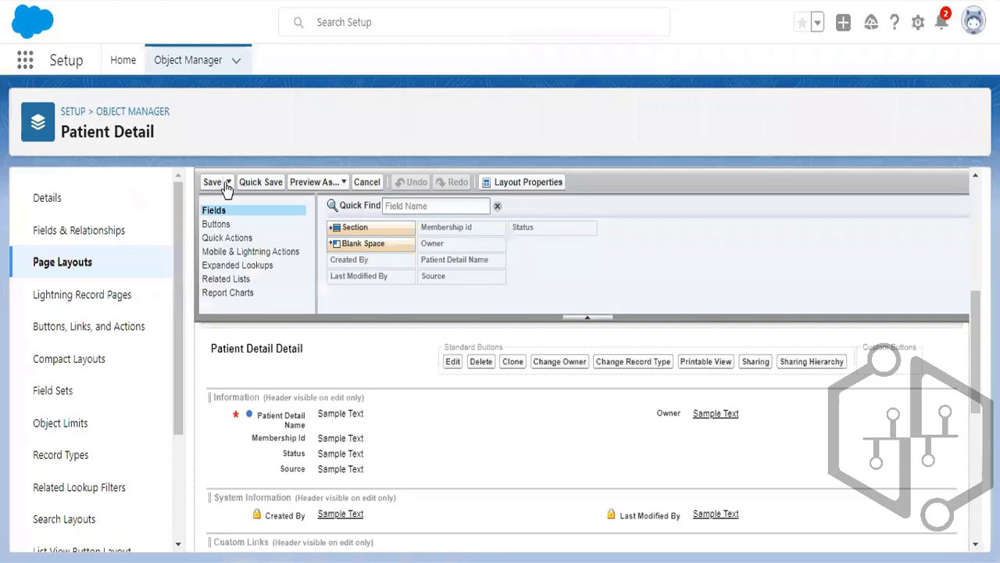
# Rename the Patient Detail Layout to Non Marketing Layout in its layout properties and save the layout
pyautogui.click(62, 266)
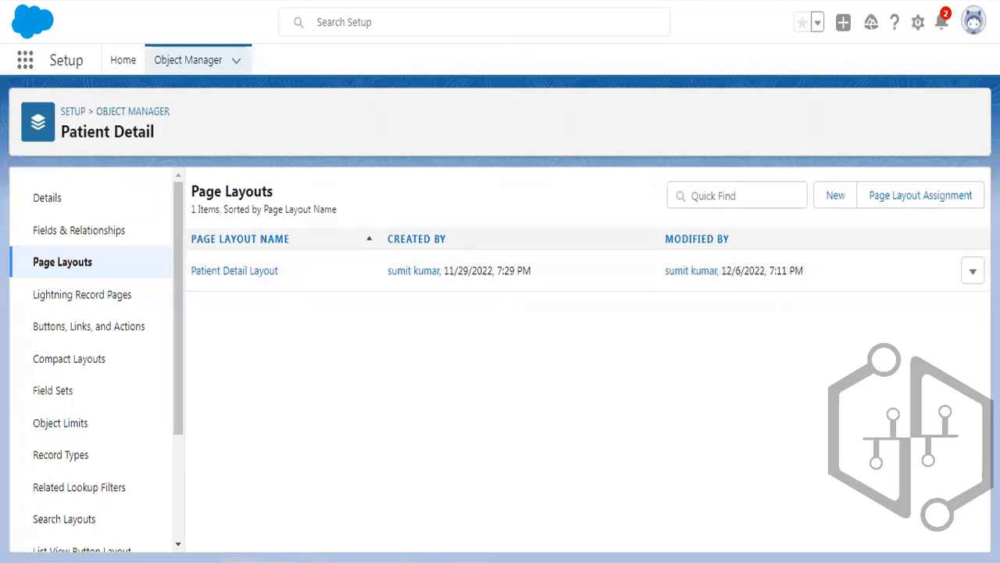
pyautogui.click(973, 272)
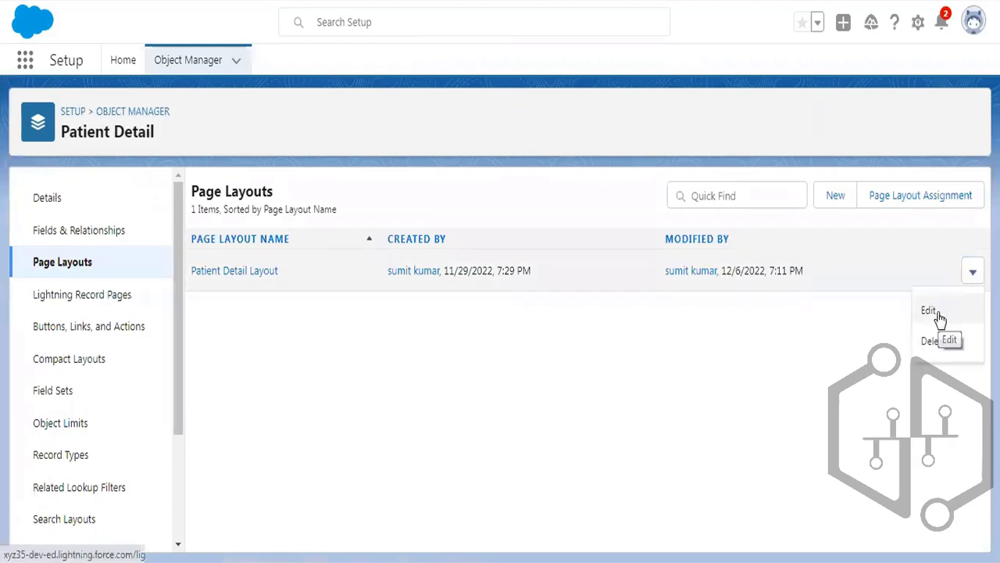
pyautogui.click(938, 312)
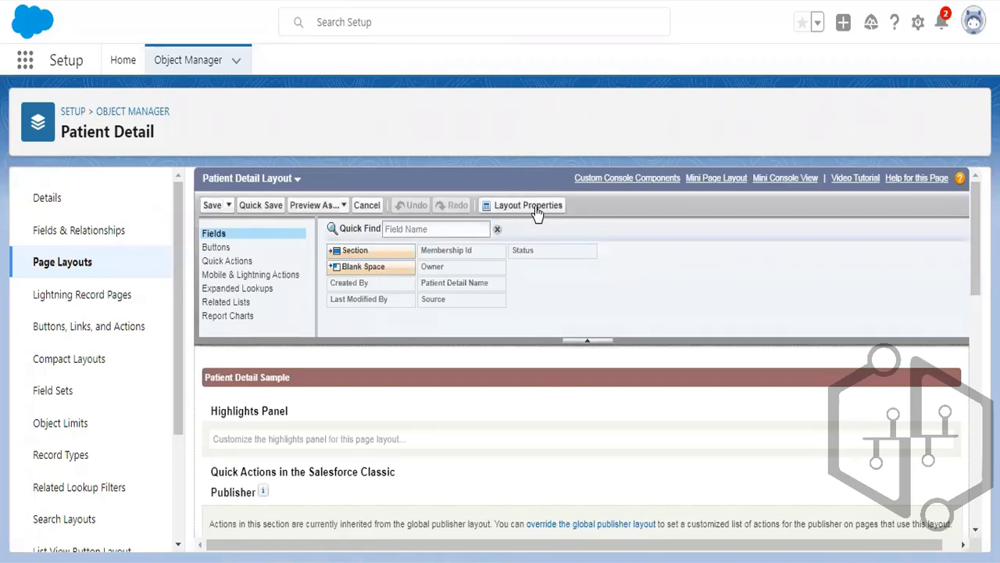
pyautogui.click(537, 212)
pyautogui.moveTo(626, 314); pyautogui.dragTo(559, 312)
pyautogui.write('Non Mar')
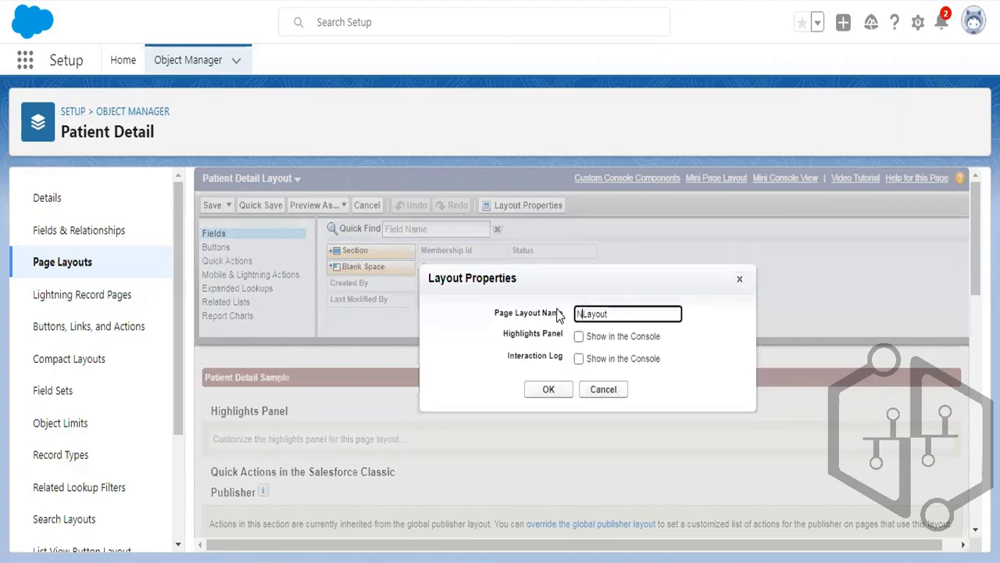
pyautogui.write('keting')
pyautogui.click(551, 391)
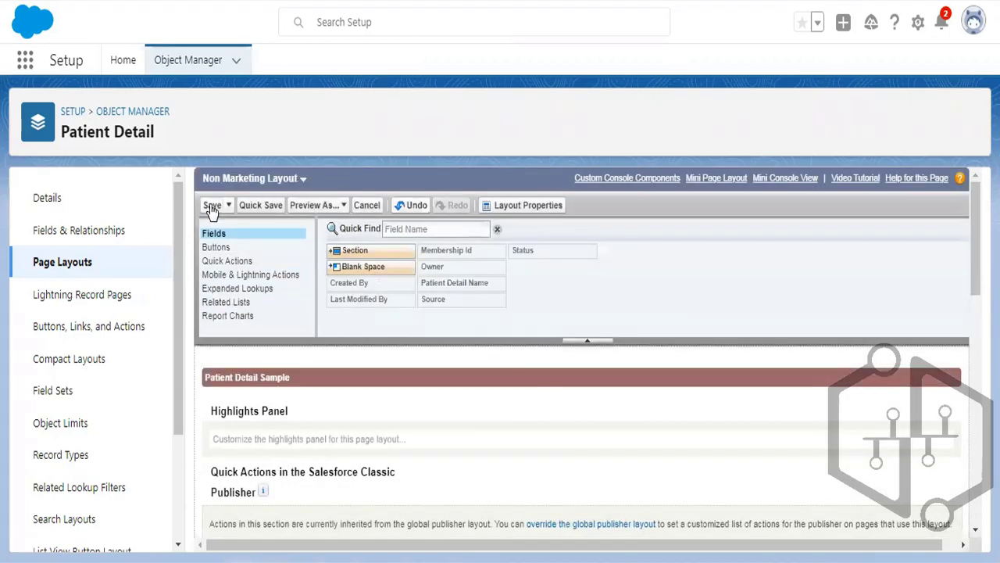
pyautogui.click(211, 206)
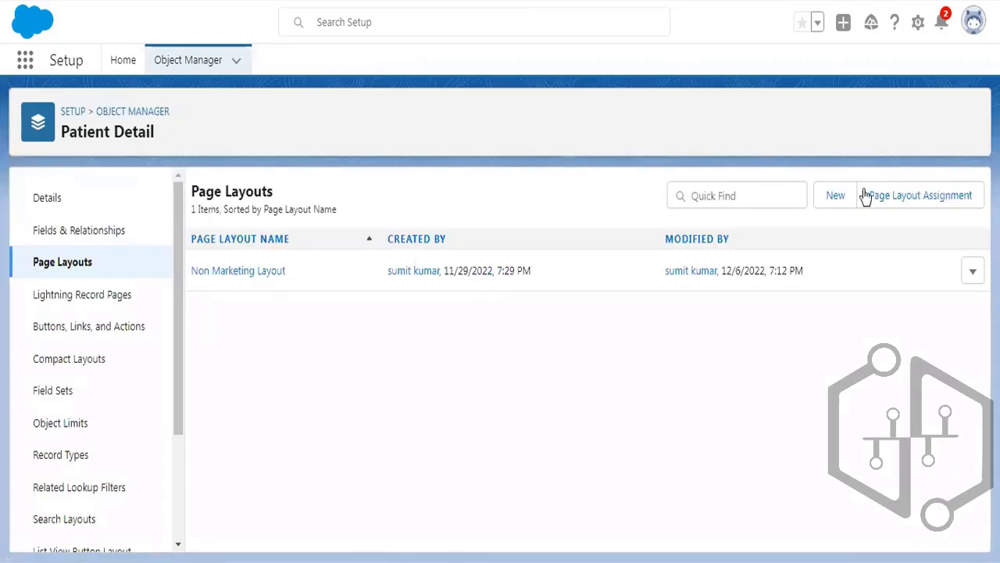
# Create a page layout named "Marketing layout" by cloning the Non Marketing Layout
pyautogui.click(836, 197)
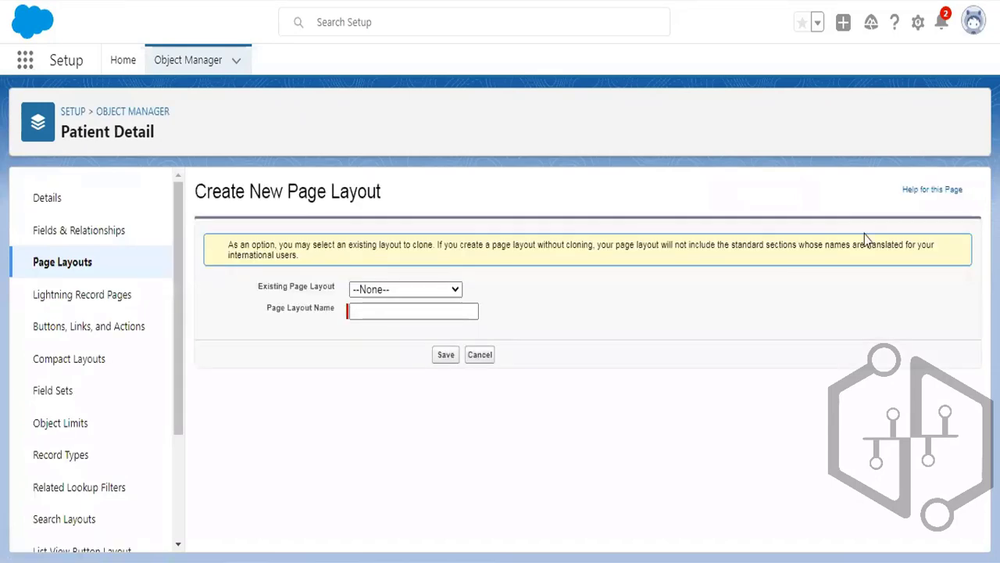
pyautogui.click(430, 314)
pyautogui.click(411, 290)
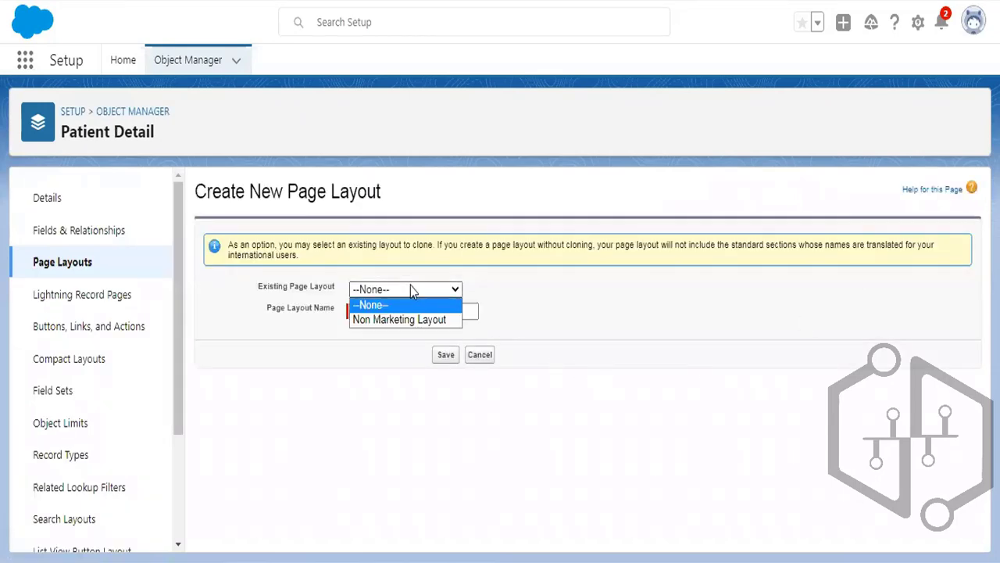
pyautogui.click(378, 316)
pyautogui.click(378, 311)
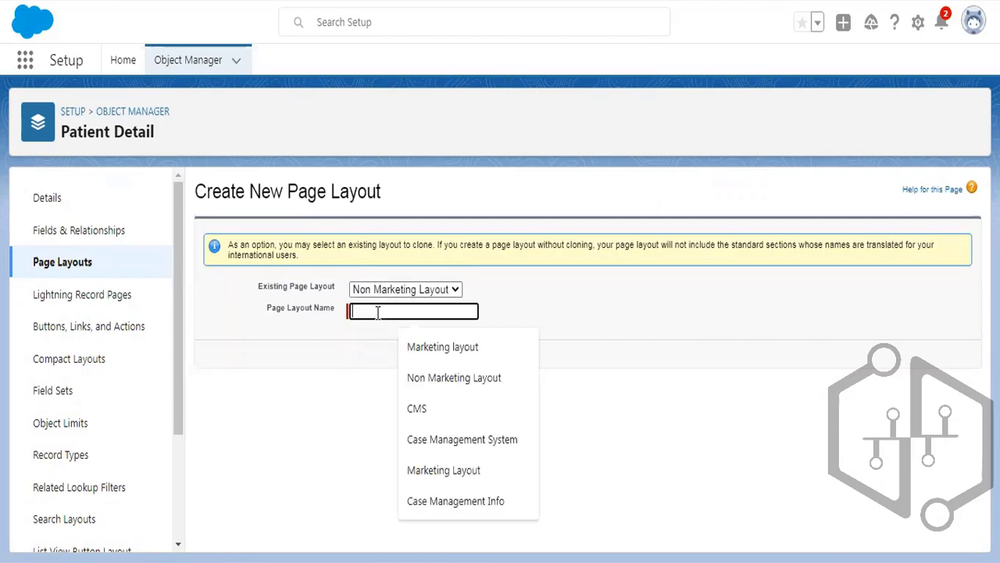
pyautogui.write('Marketing layout')
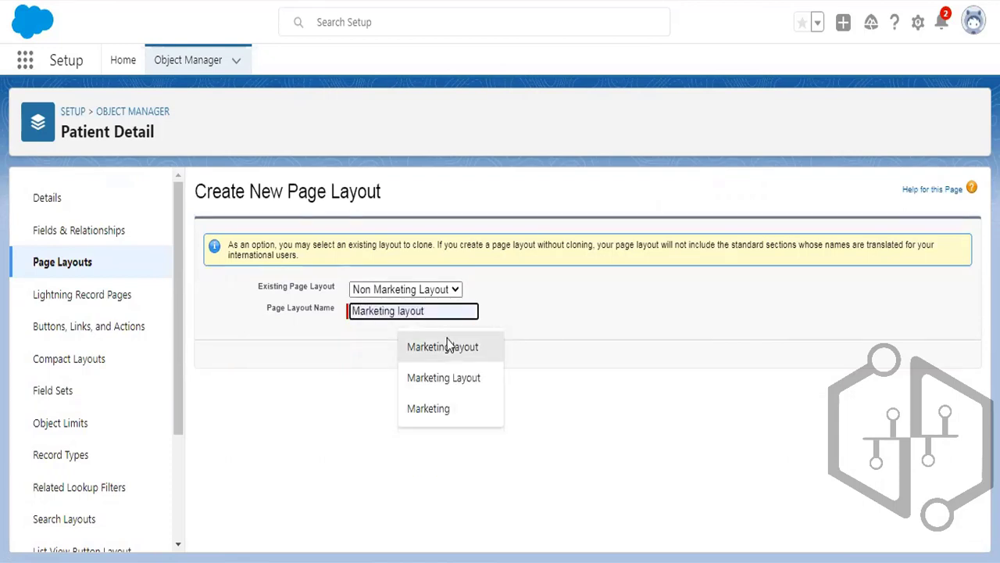
pyautogui.click(447, 343)
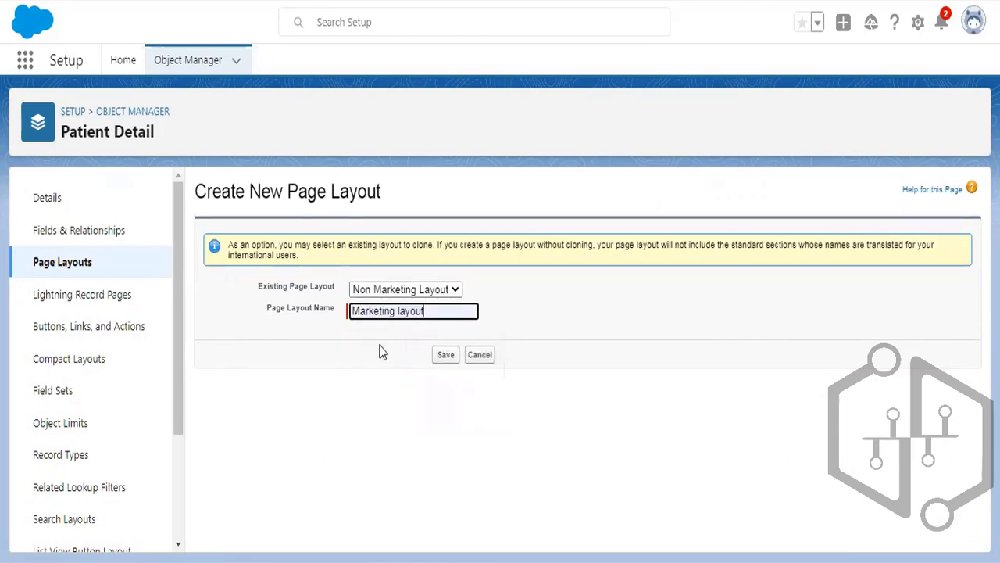
pyautogui.click(443, 358)
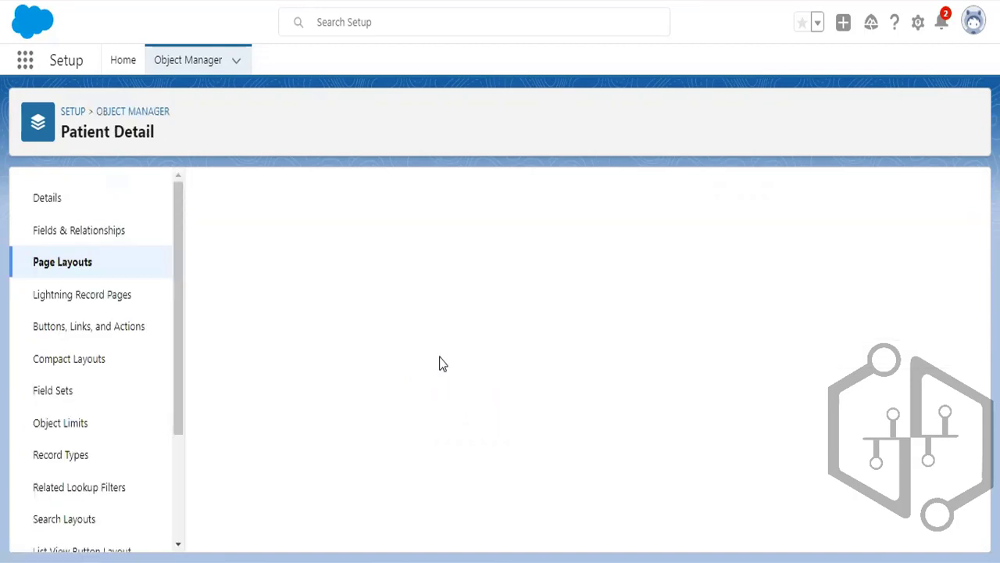
pyautogui.scroll(-5, 608, 416)
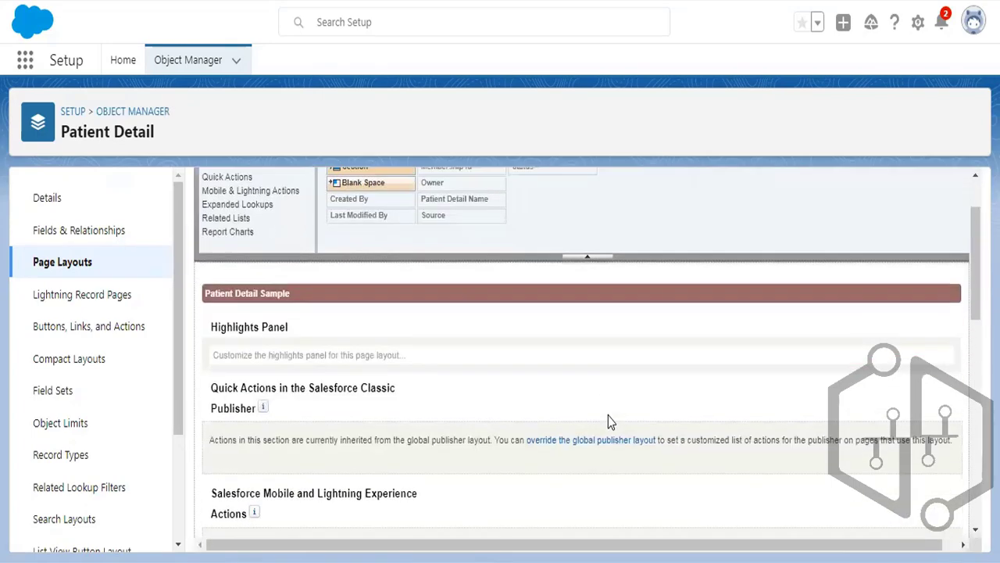
pyautogui.scroll(-1, 608, 414)
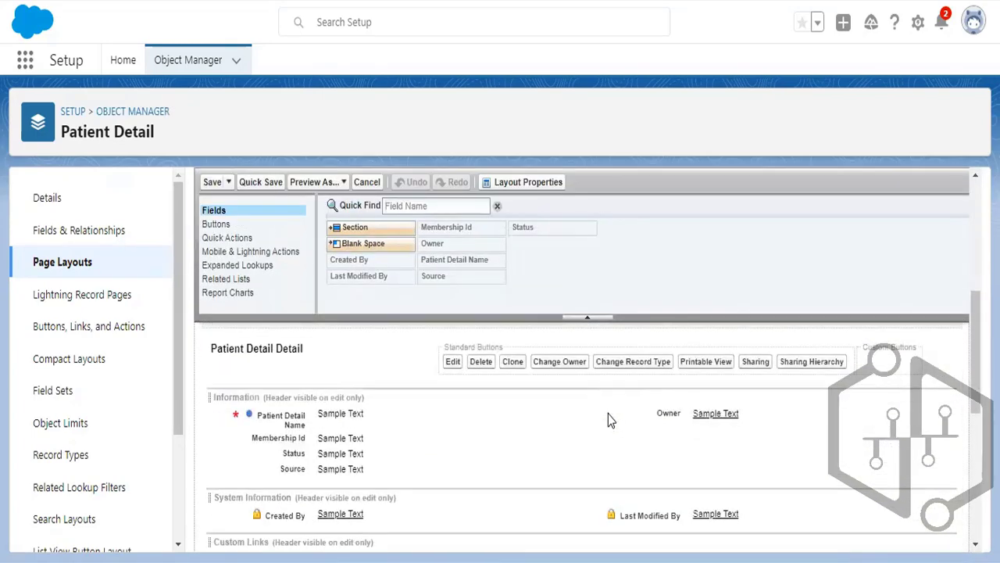
# Try to delete the Marketing layout from the Patient Detail page layouts
pyautogui.click(81, 264)
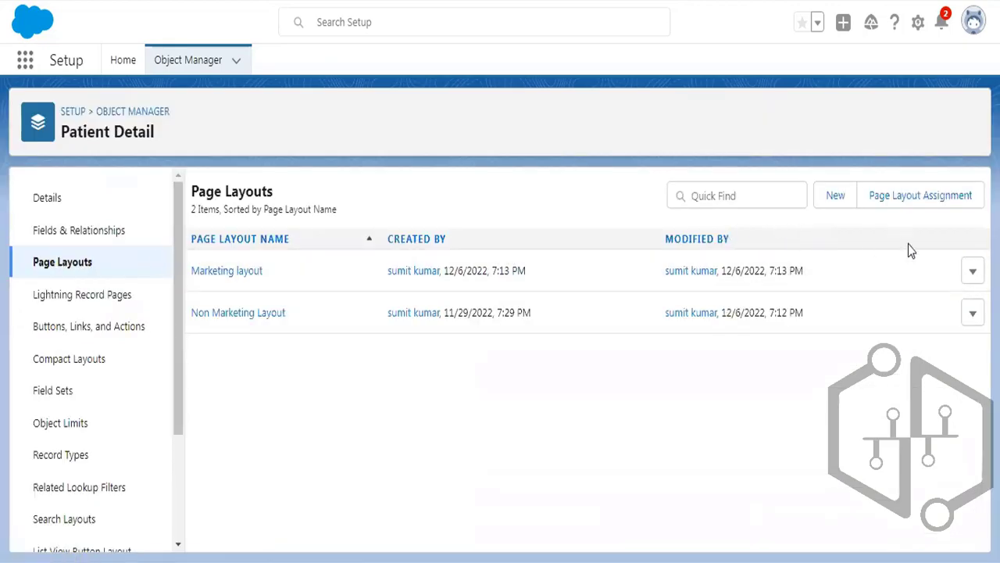
pyautogui.click(973, 271)
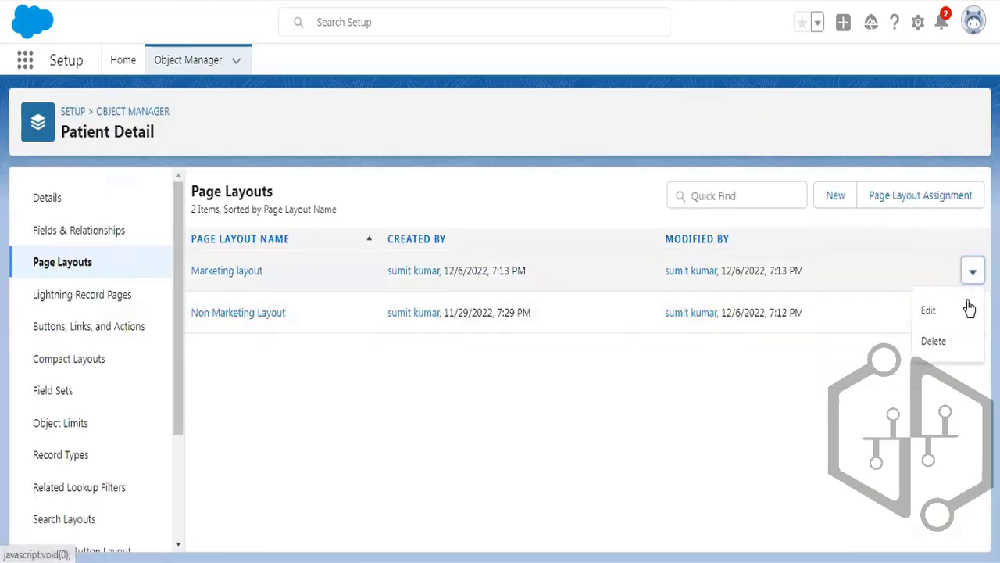
pyautogui.click(932, 341)
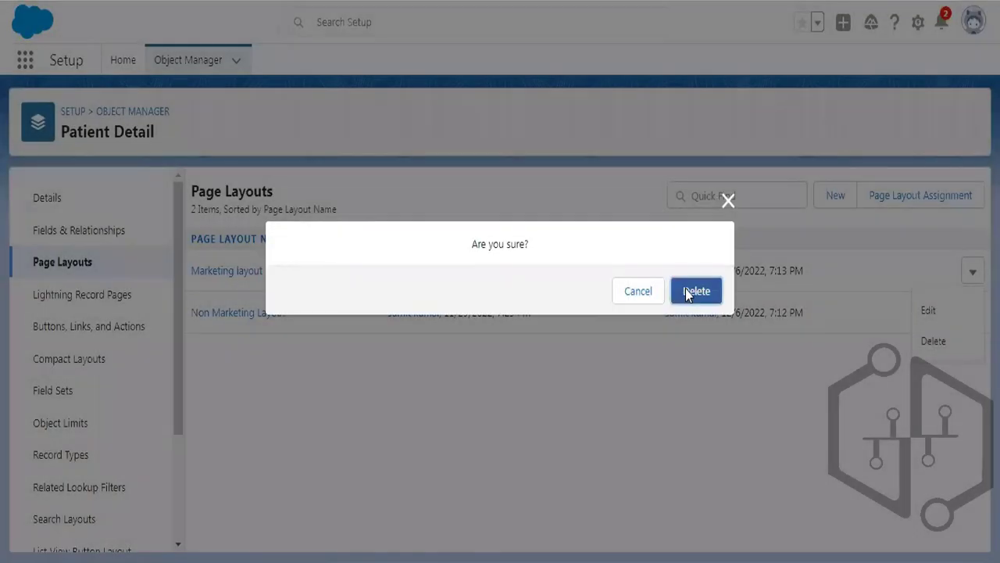
pyautogui.click(686, 293)
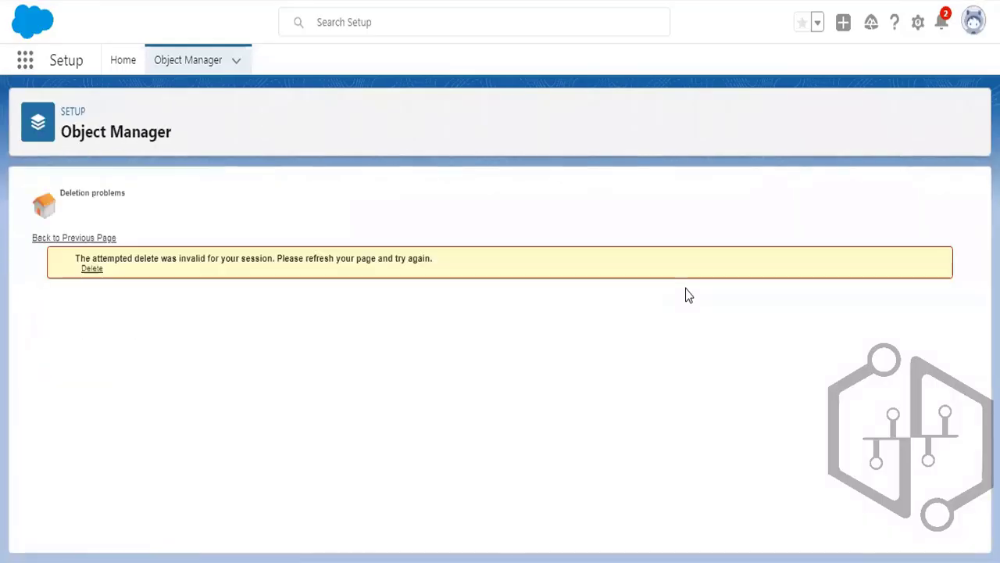
# Retry deleting the Marketing layout, and recreate it as "Marketing layout" by cloning the Non Marketing Layout
pyautogui.click(100, 277)
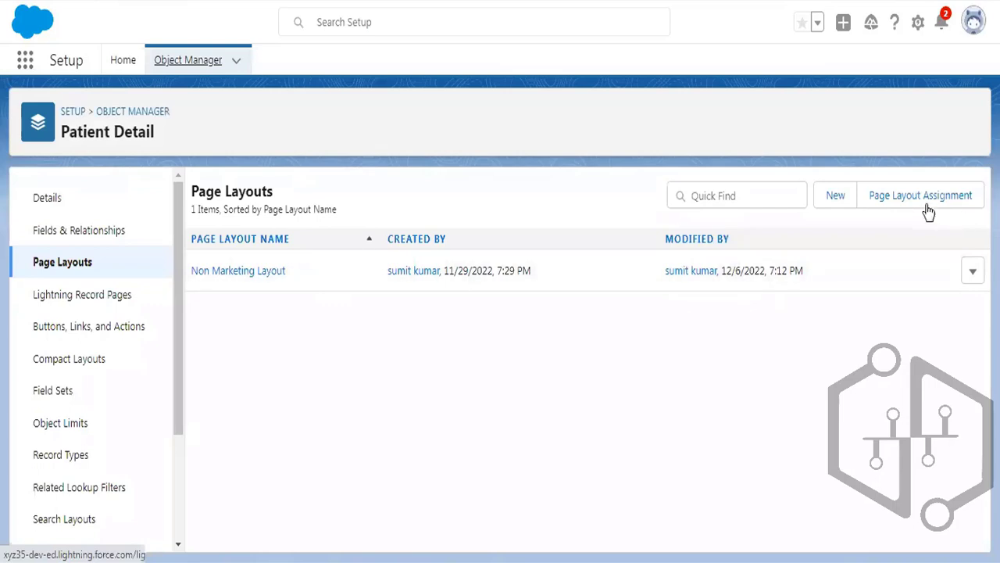
pyautogui.click(834, 197)
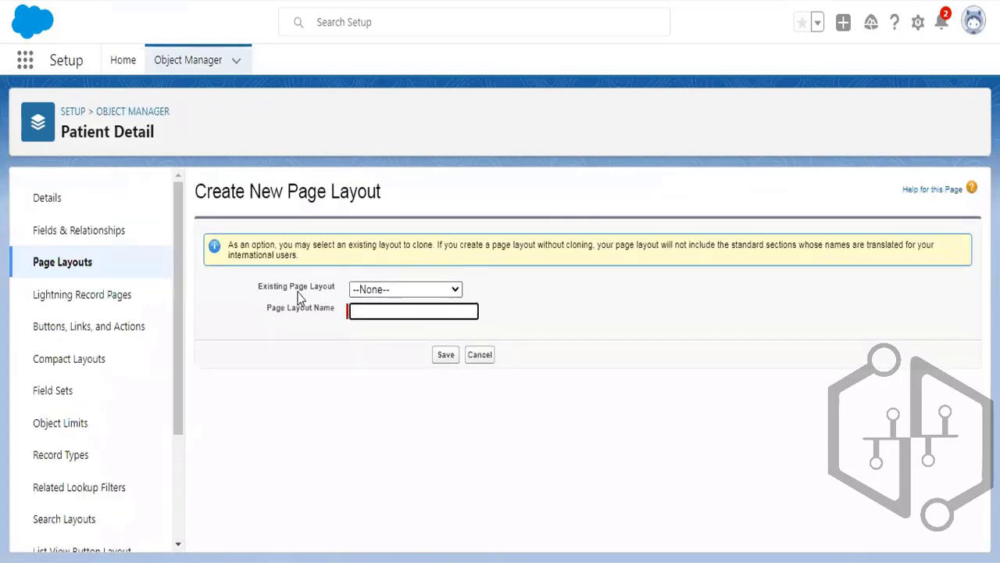
pyautogui.moveTo(258, 290); pyautogui.dragTo(336, 291)
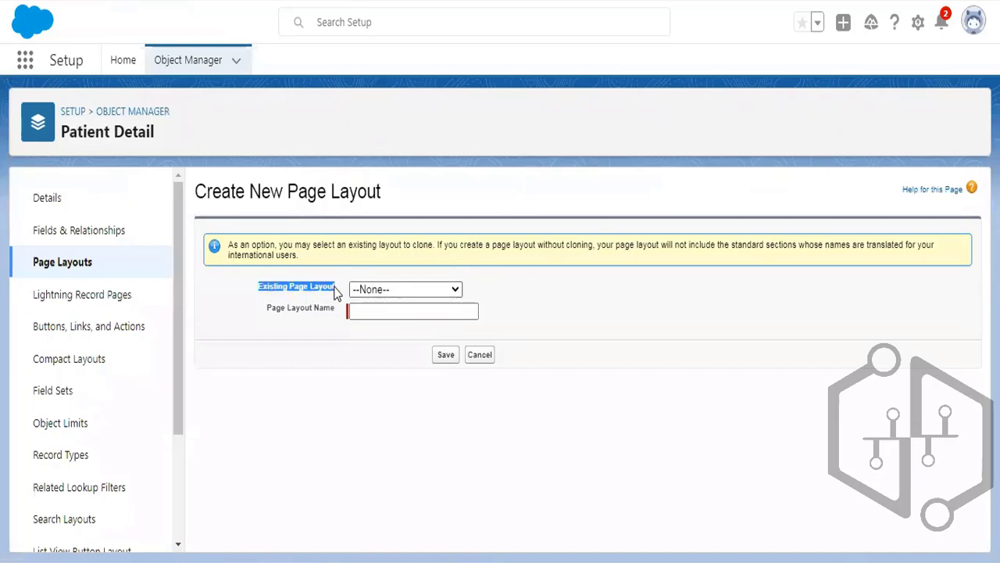
pyautogui.click(381, 292)
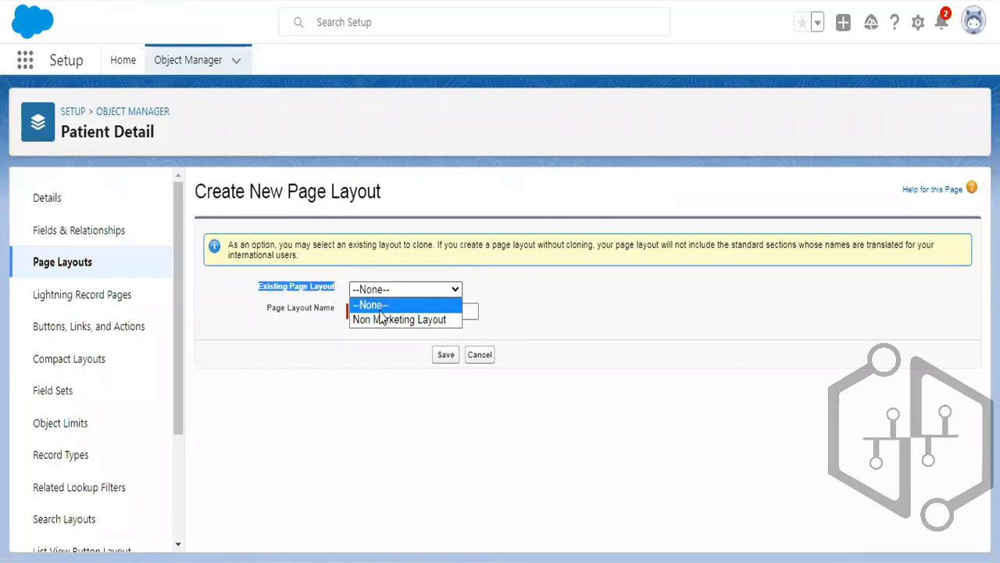
pyautogui.click(375, 320)
pyautogui.click(374, 310)
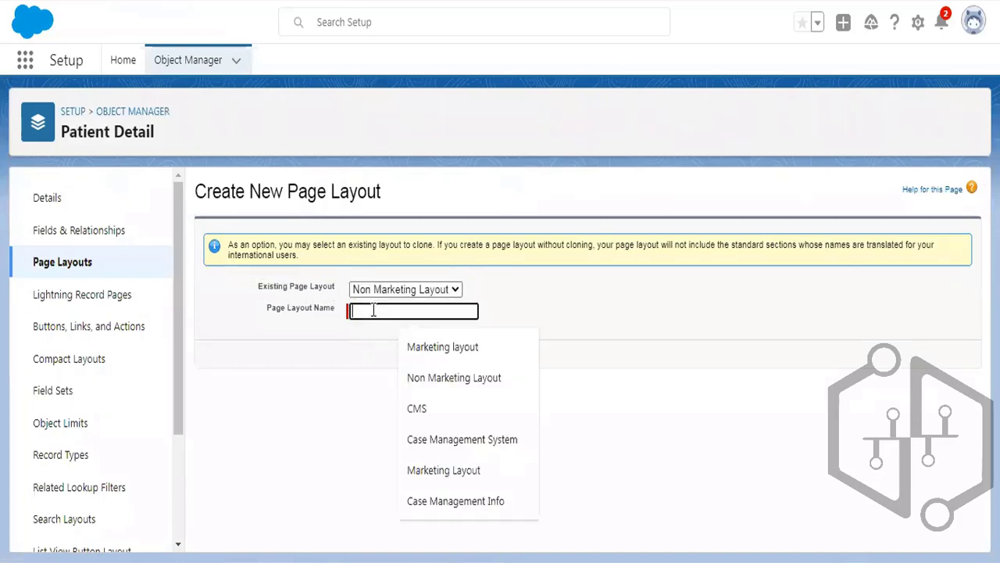
pyautogui.click(476, 350)
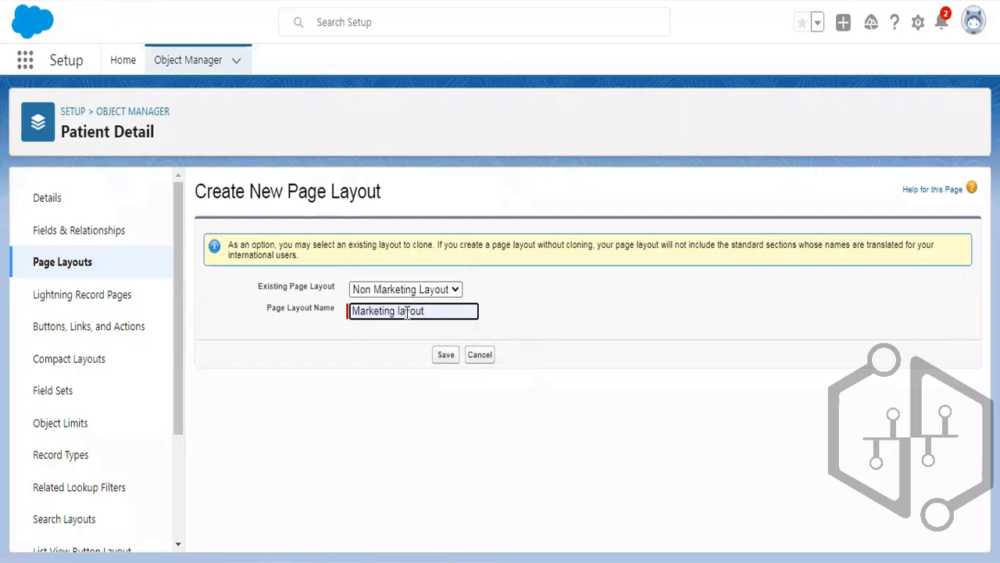
pyautogui.click(445, 356)
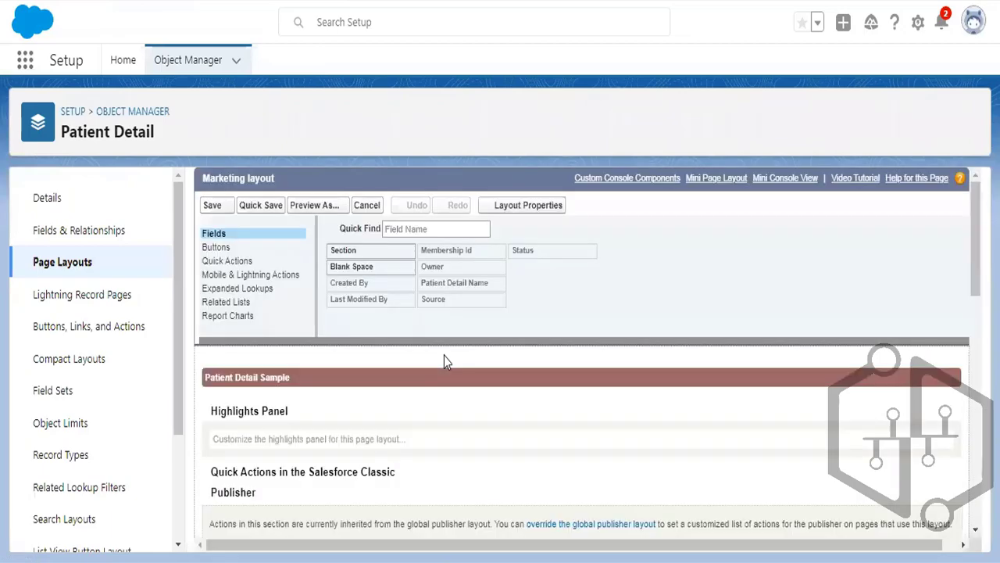
# Remove the Source field from the Information section of the Marketing layout and save the layout
pyautogui.scroll(-5, 443, 355)
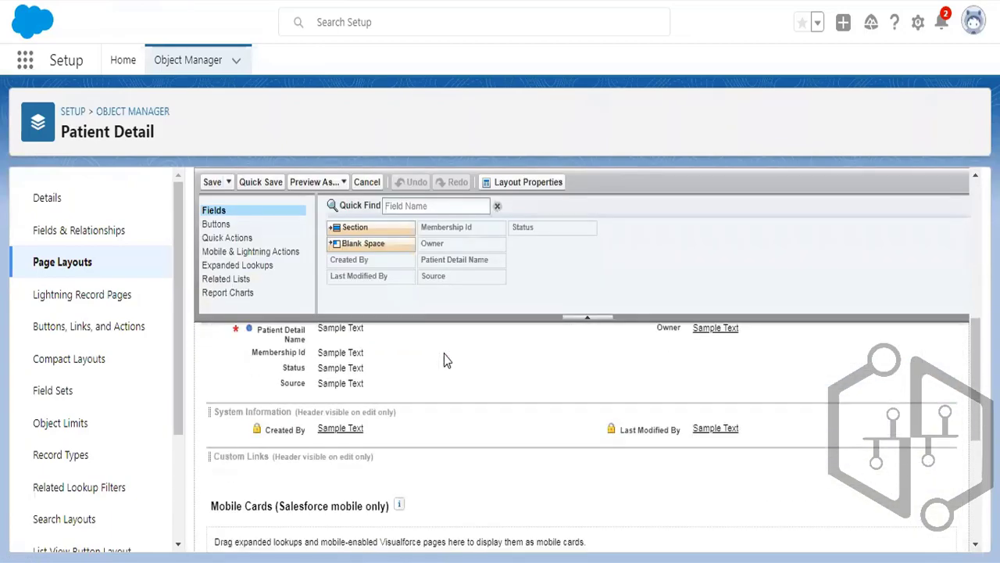
pyautogui.scroll(1, 444, 351)
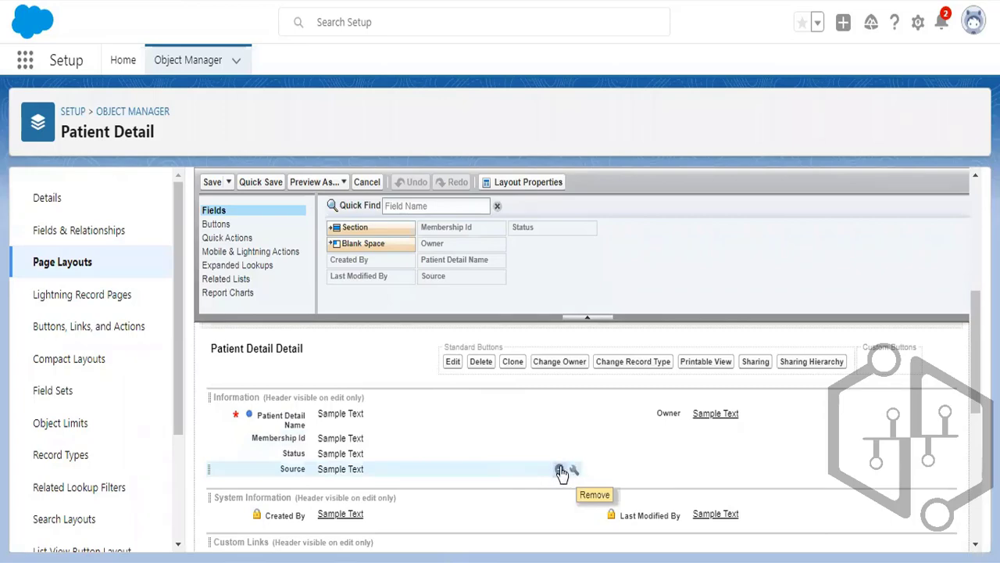
pyautogui.click(559, 470)
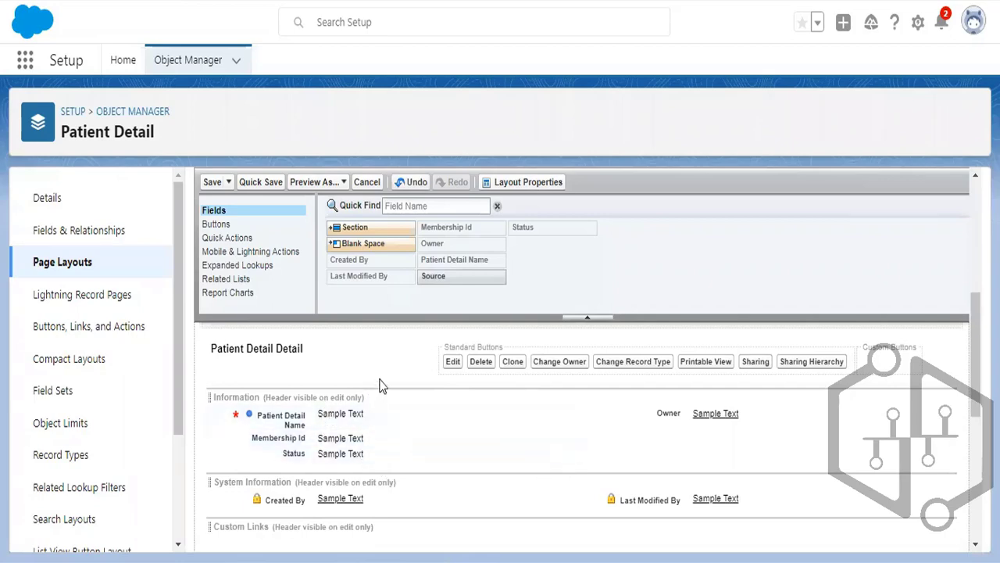
pyautogui.click(212, 182)
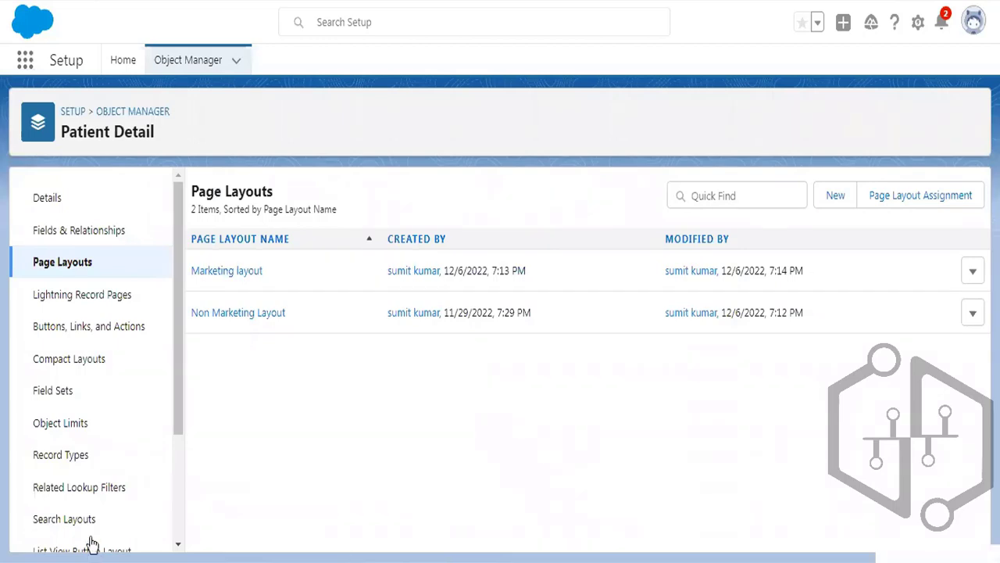
# Start a new Patient Detail record type based on Master, with the label "Marketing RT" and the name "Marketing_RT"
pyautogui.click(72, 464)
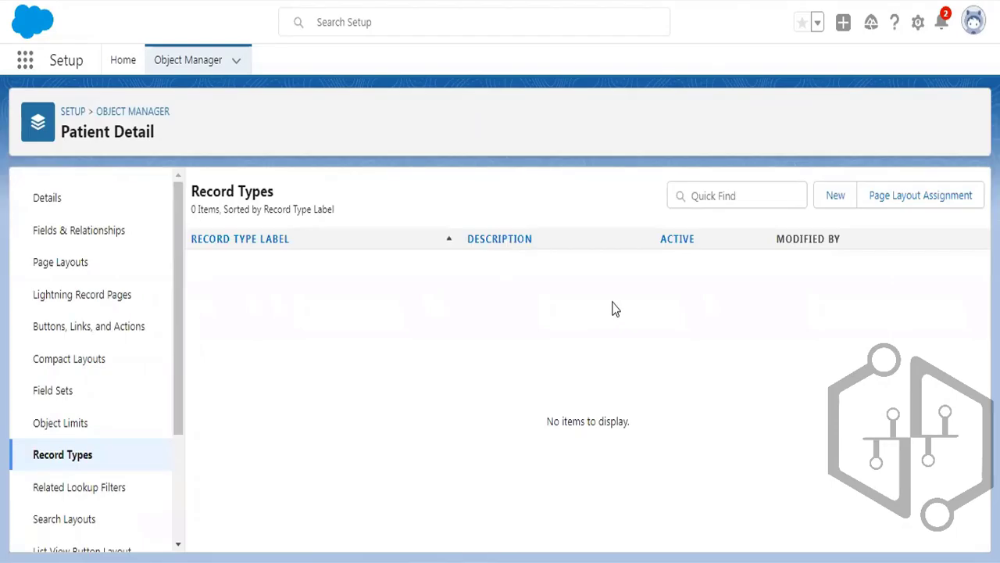
pyautogui.click(832, 197)
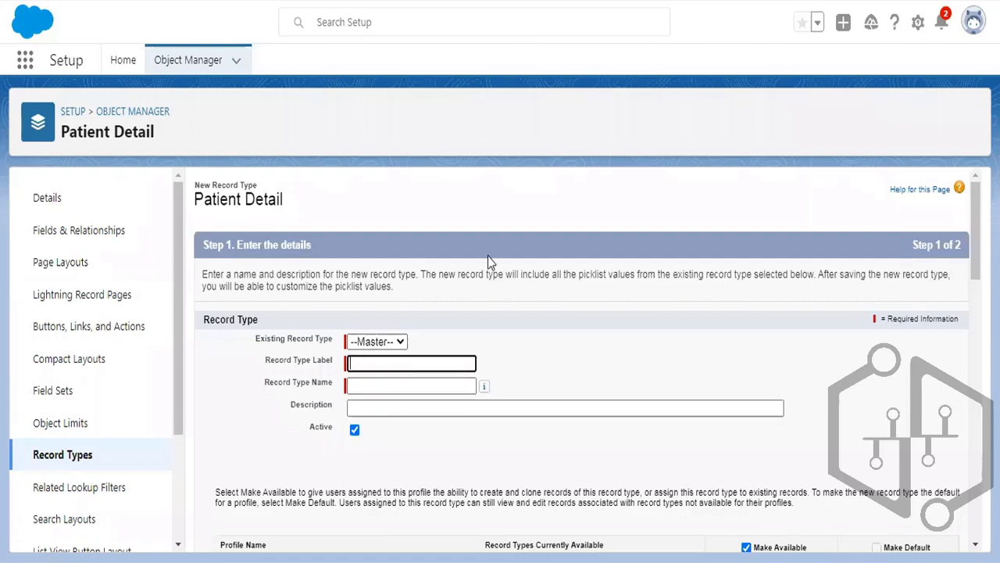
pyautogui.scroll(-2, 461, 266)
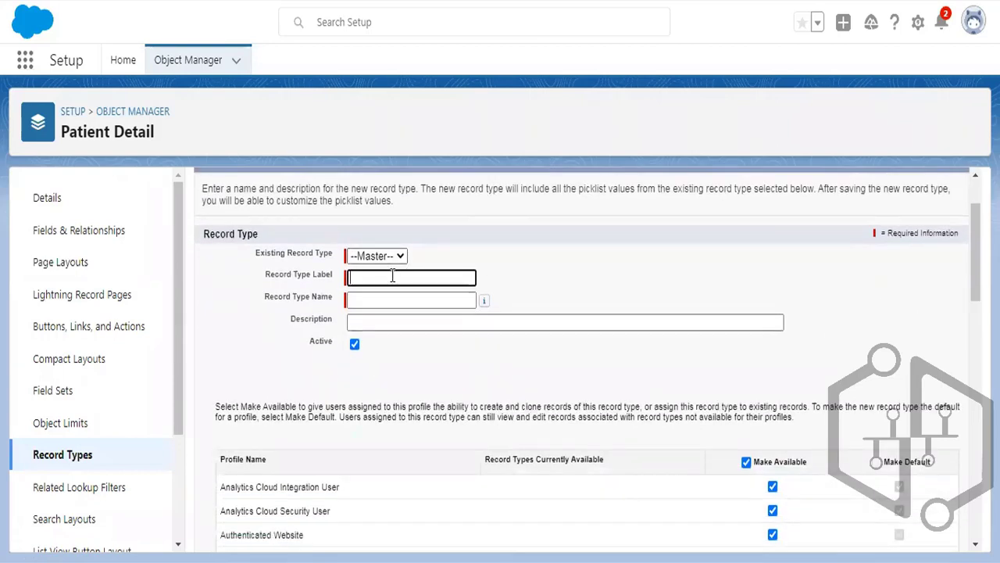
pyautogui.write('Market')
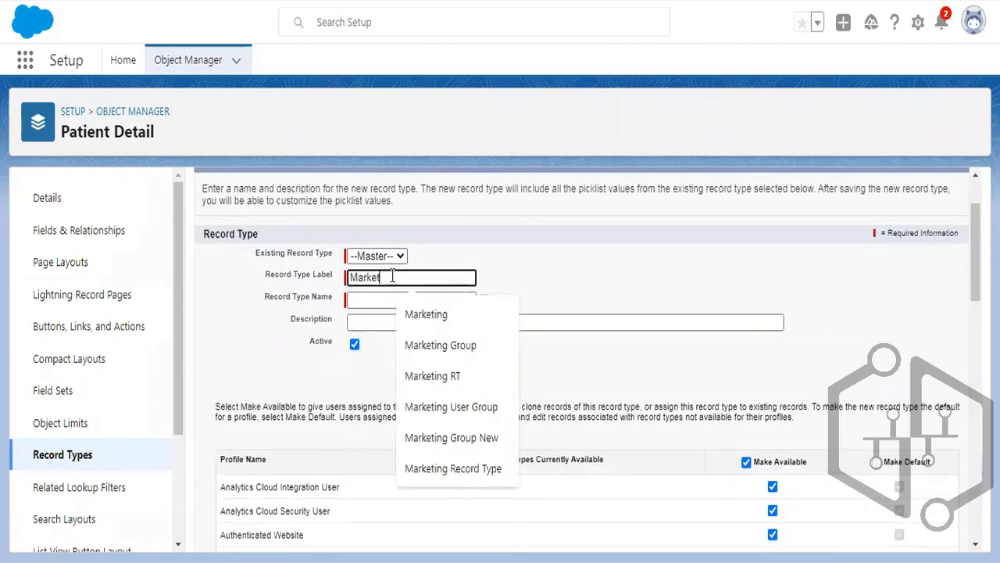
pyautogui.write('ing RT')
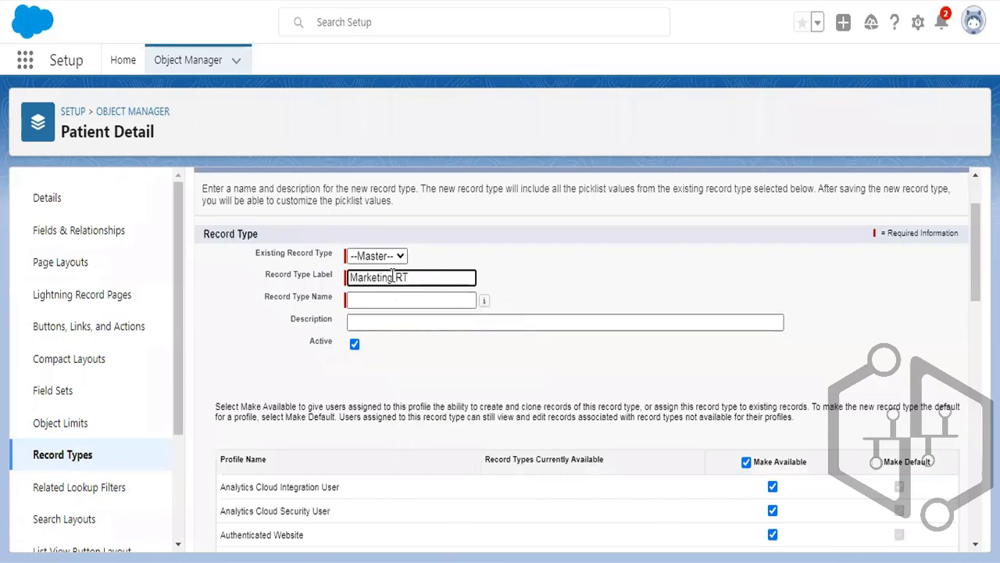
pyautogui.press('Tab')
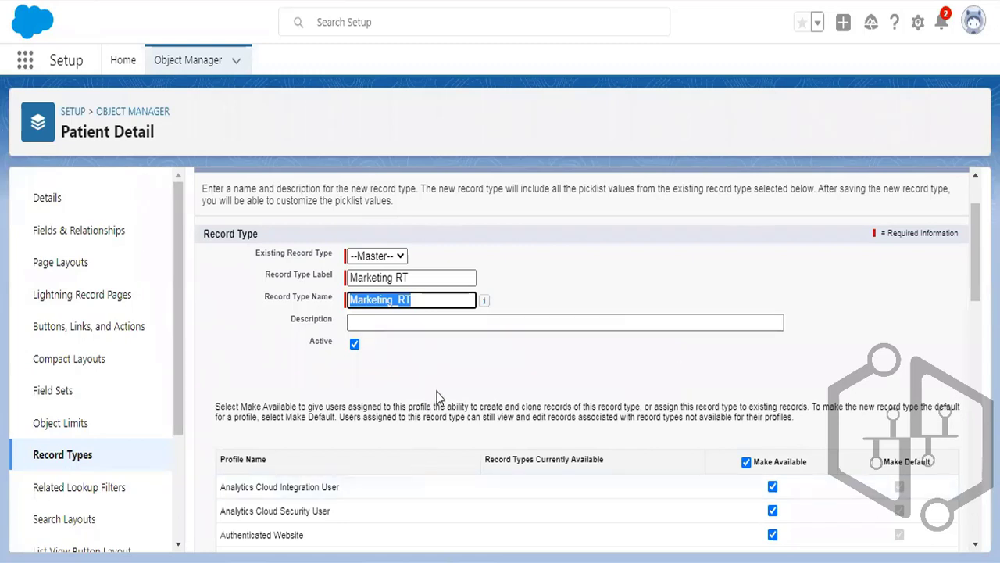
# Review the profile availability and default settings for the Marketing RT record type, and continue to the page layout assignment
pyautogui.scroll(-5, 914, 291)
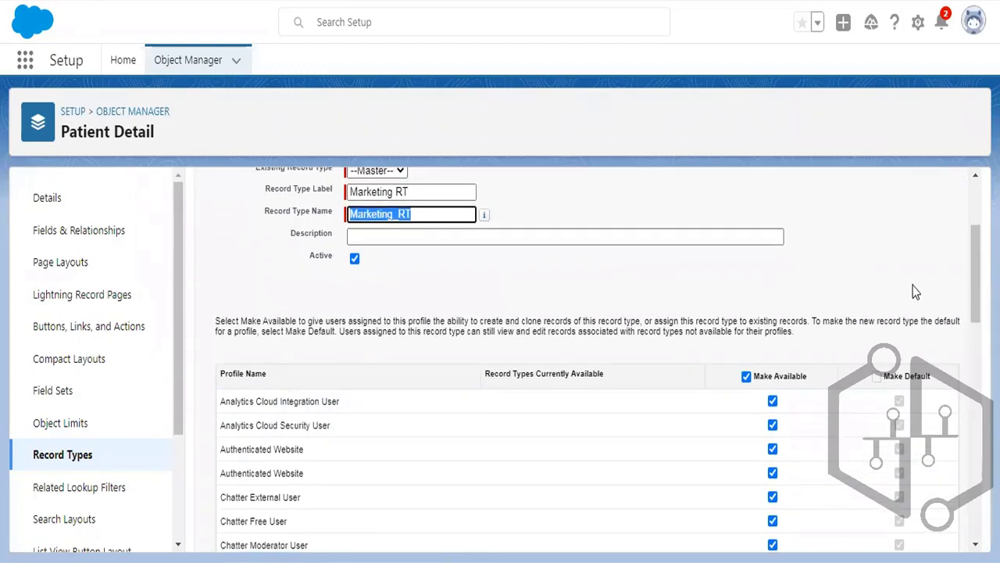
pyautogui.scroll(-6, 914, 291)
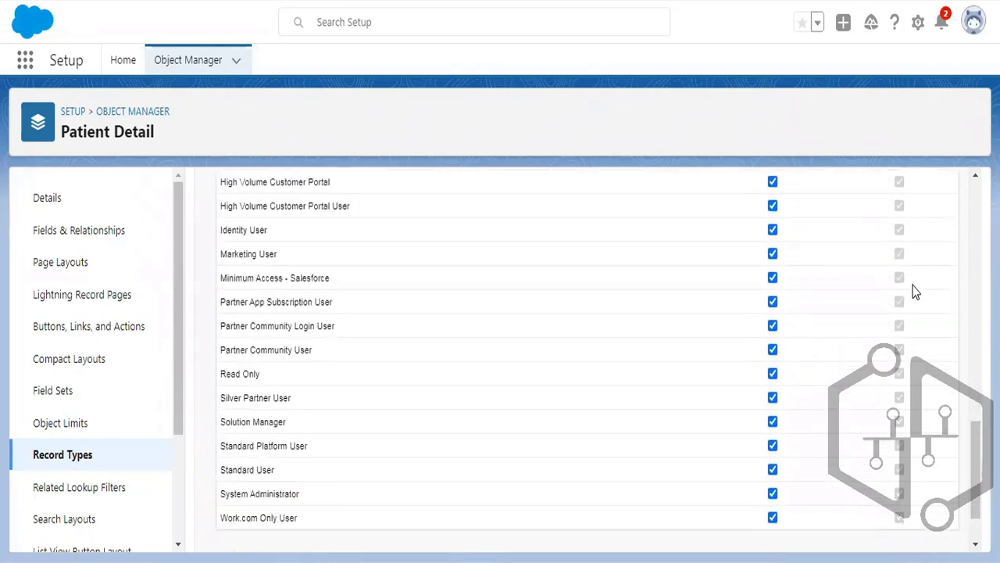
pyautogui.scroll(4, 906, 290)
pyautogui.scroll(10, 907, 291)
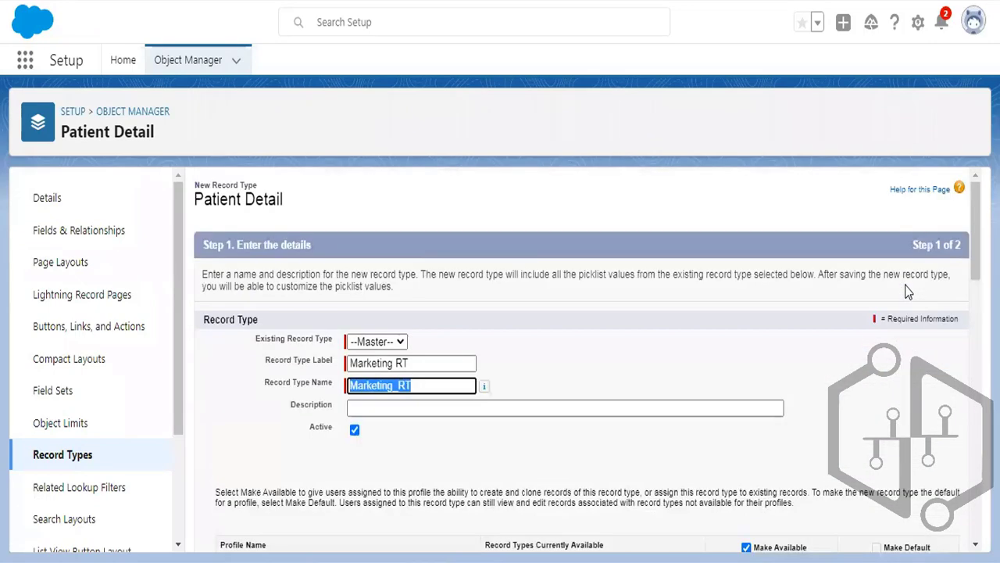
pyautogui.scroll(-15, 906, 291)
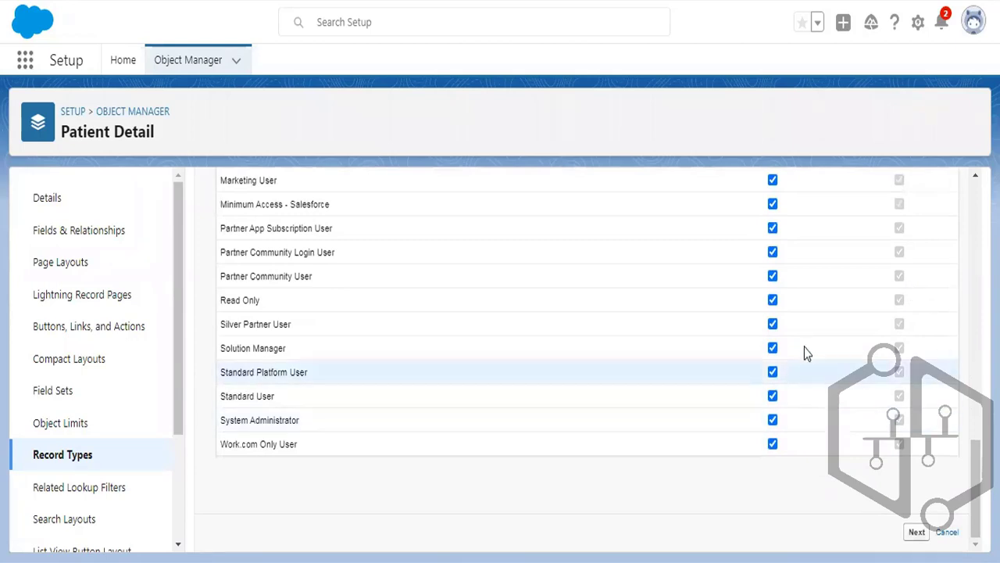
pyautogui.scroll(6, 804, 347)
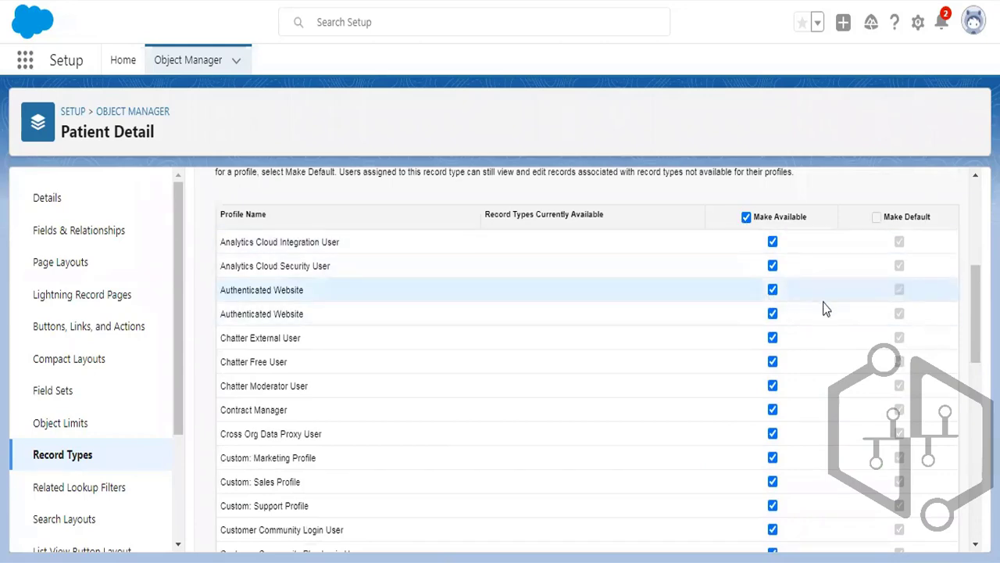
pyautogui.scroll(-6, 826, 308)
pyautogui.scroll(-2, 887, 518)
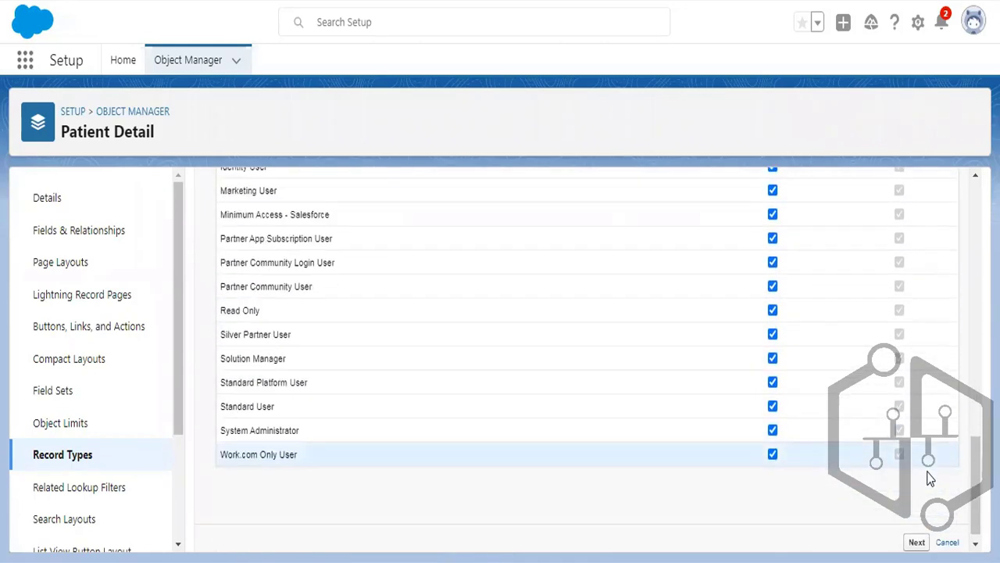
pyautogui.click(917, 534)
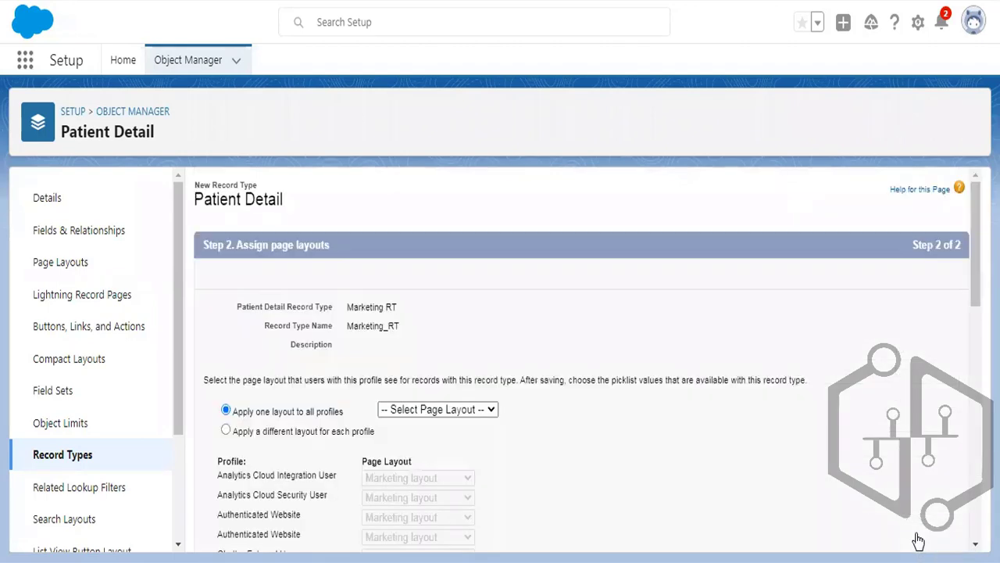
# Apply the Marketing layout to all profiles for the Marketing RT record type and save it
pyautogui.scroll(-1, 458, 294)
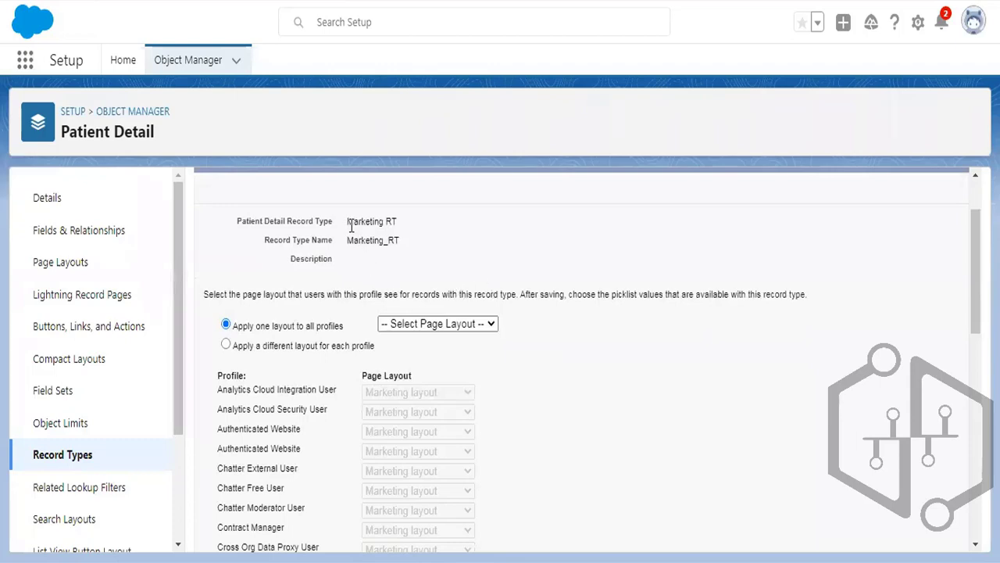
pyautogui.moveTo(347, 222); pyautogui.dragTo(397, 222)
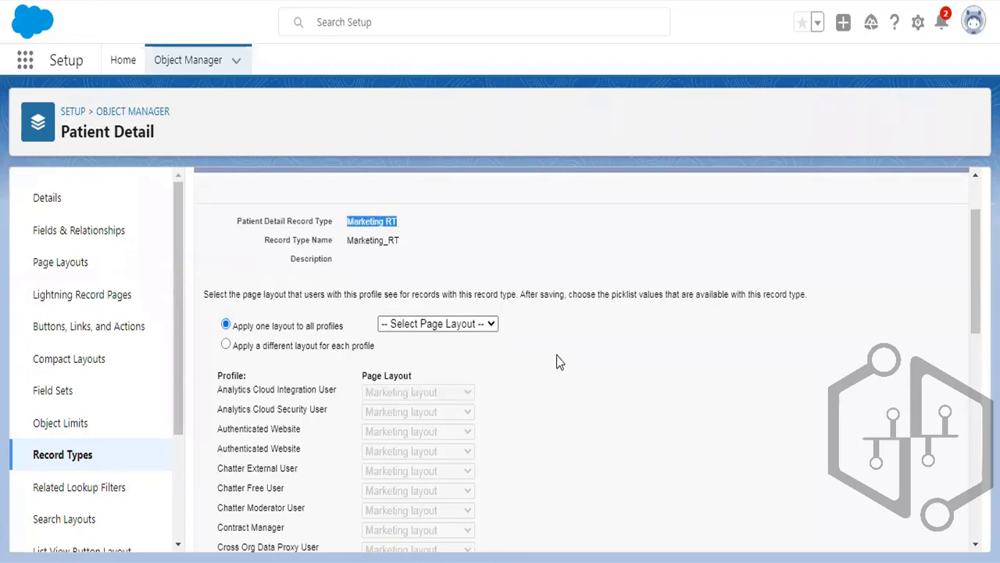
pyautogui.click(453, 330)
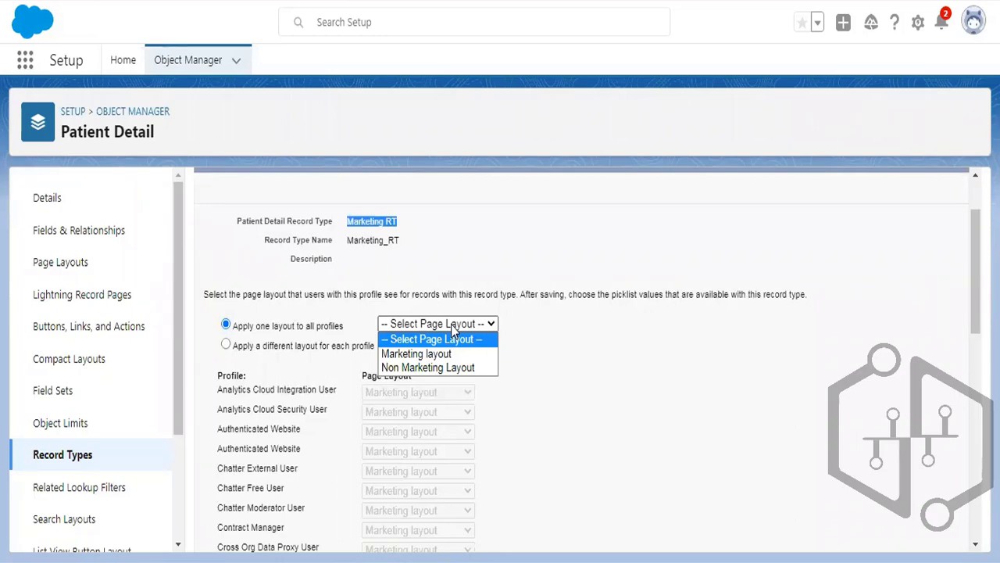
pyautogui.click(426, 355)
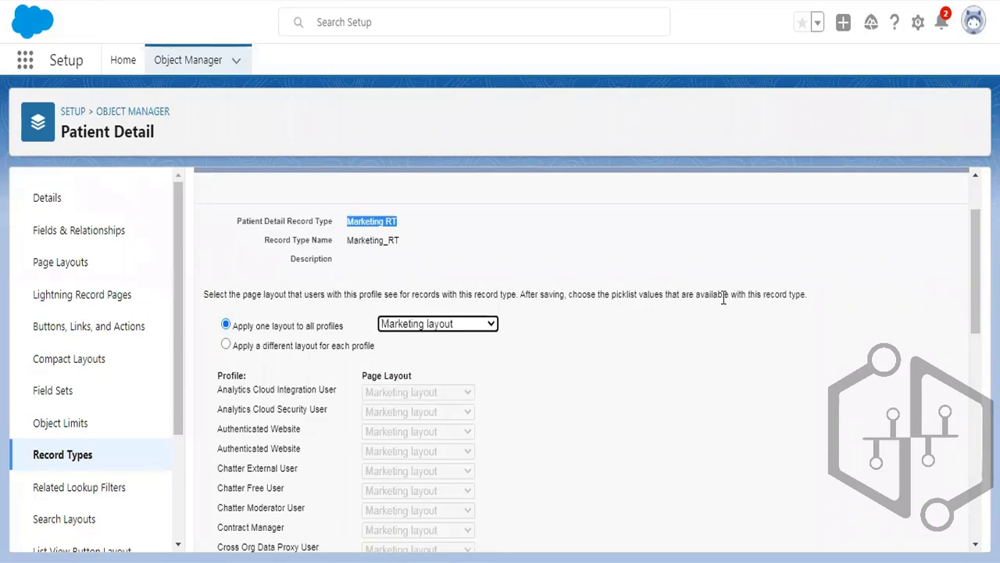
pyautogui.scroll(-1, 859, 316)
pyautogui.scroll(-8, 864, 313)
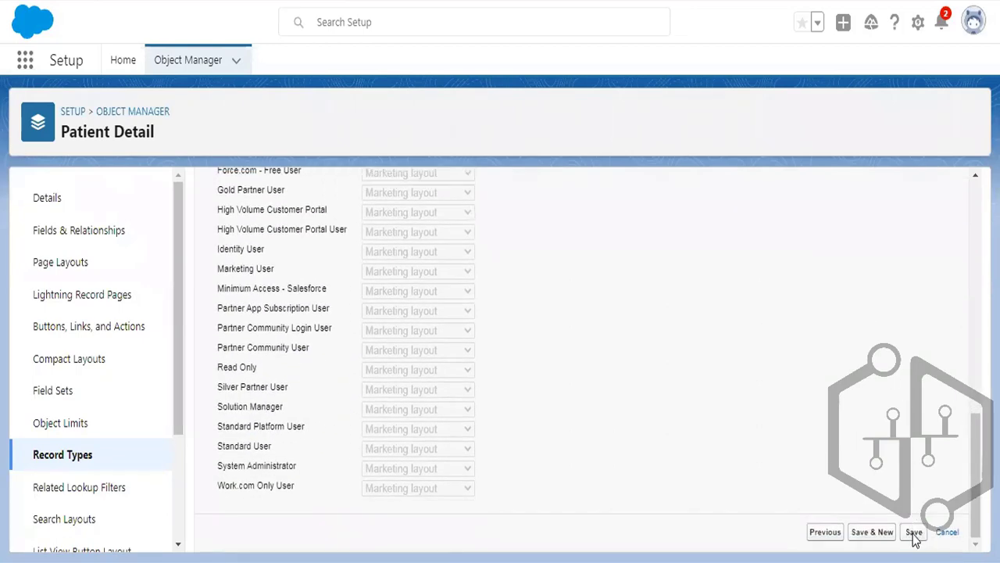
pyautogui.click(913, 532)
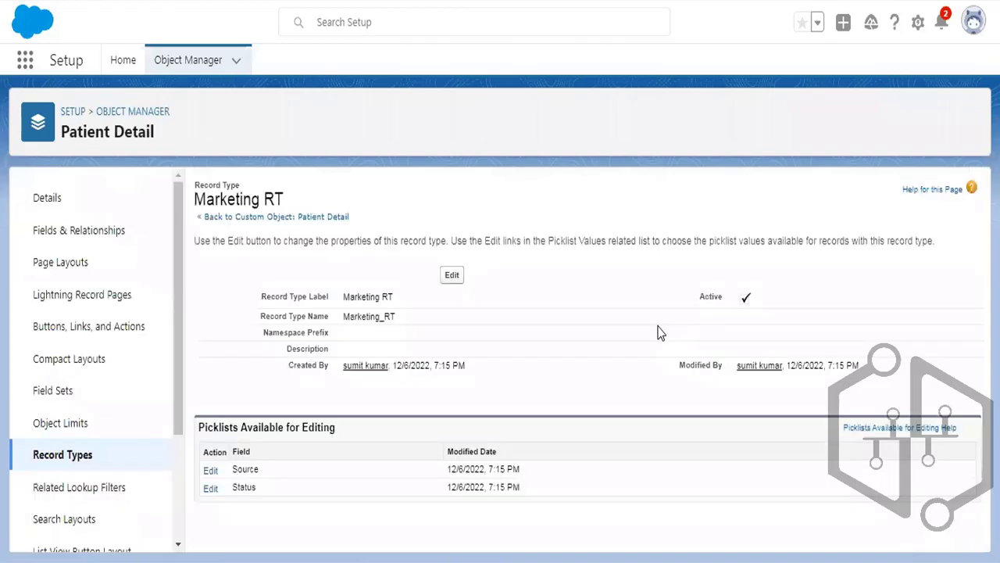
# Start a new Patient Detail record type based on Master, labelled "Non Marketing RT" with the name "Non_Marketing_RT", and make it active
pyautogui.click(68, 461)
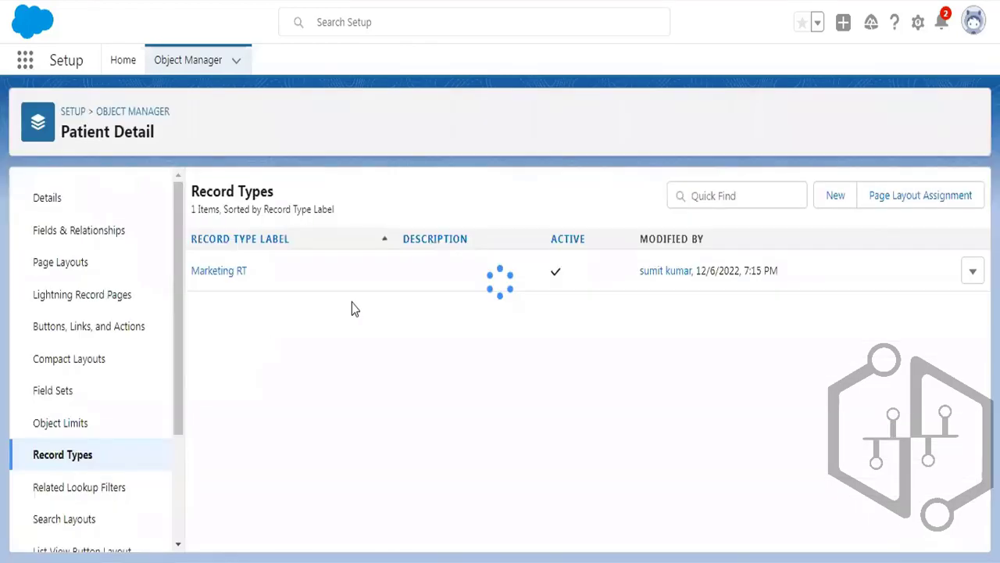
pyautogui.click(836, 196)
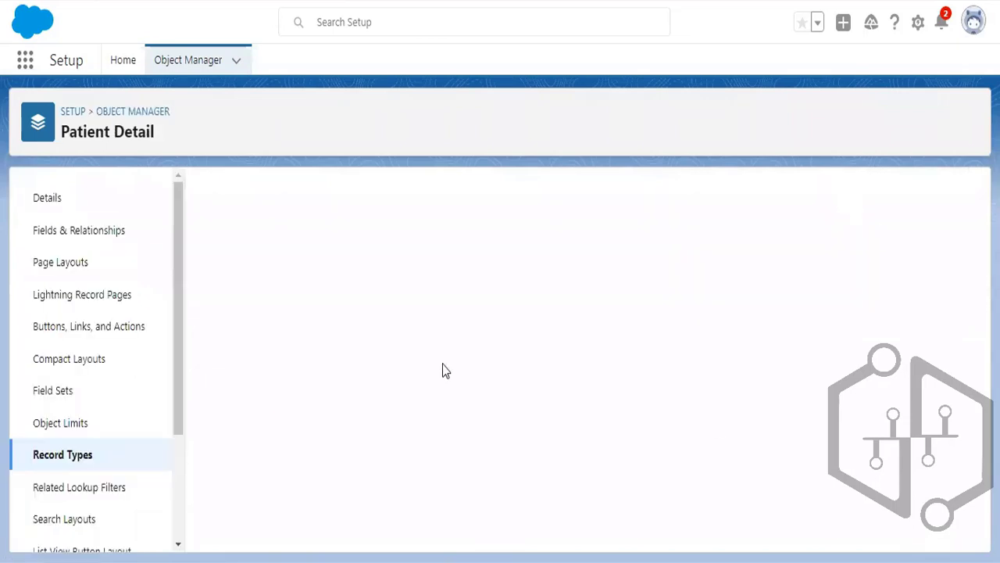
pyautogui.click(385, 361)
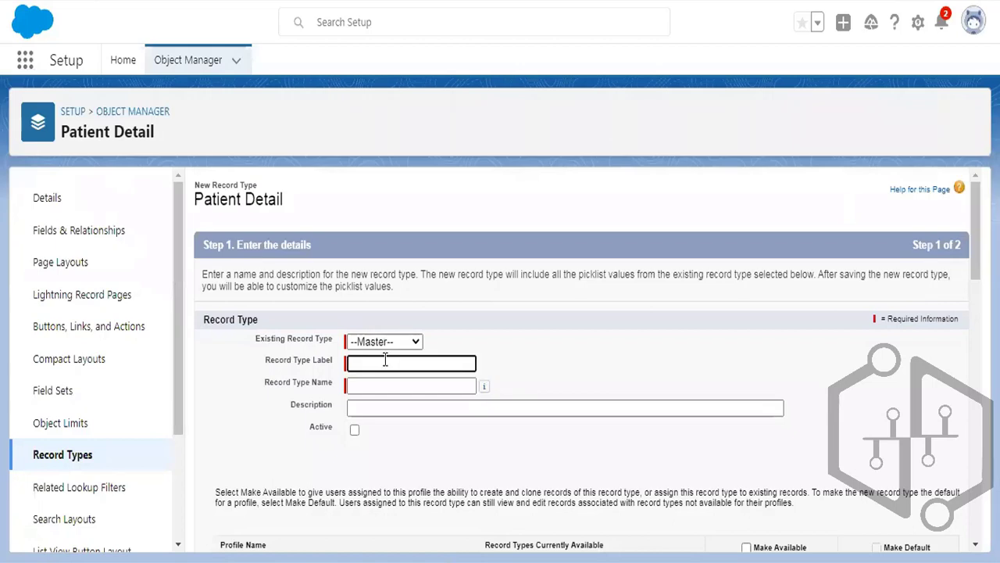
pyautogui.write('Non Marketing')
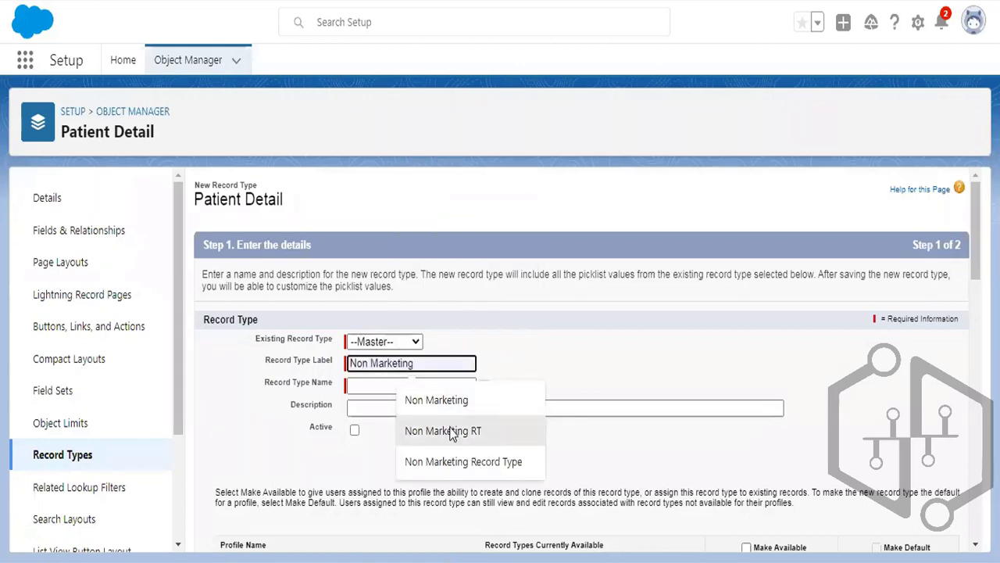
pyautogui.click(456, 431)
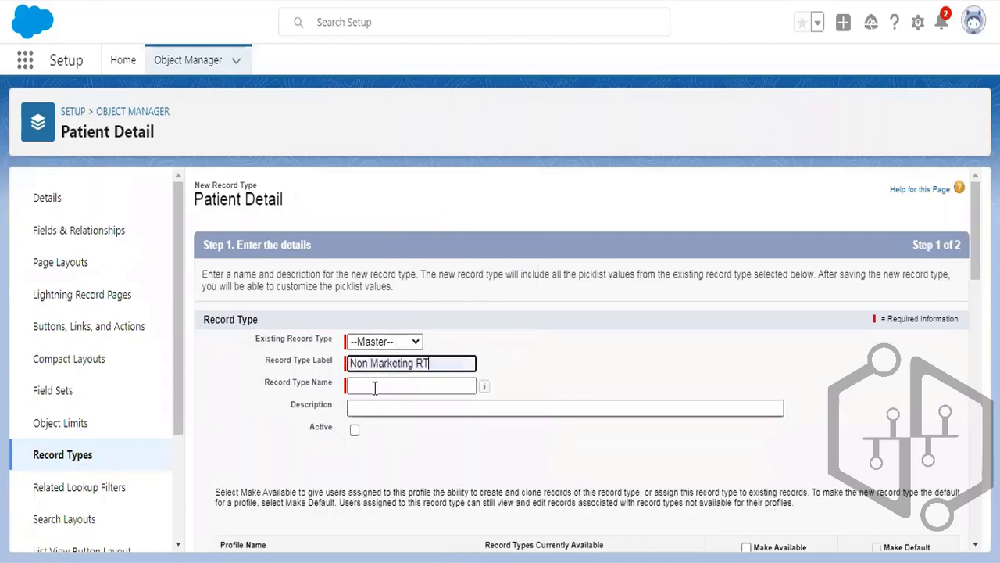
pyautogui.click(374, 385)
pyautogui.click(353, 432)
# Make the Non Marketing RT record type available to all profiles and continue to the page layout assignment
pyautogui.scroll(-1, 699, 297)
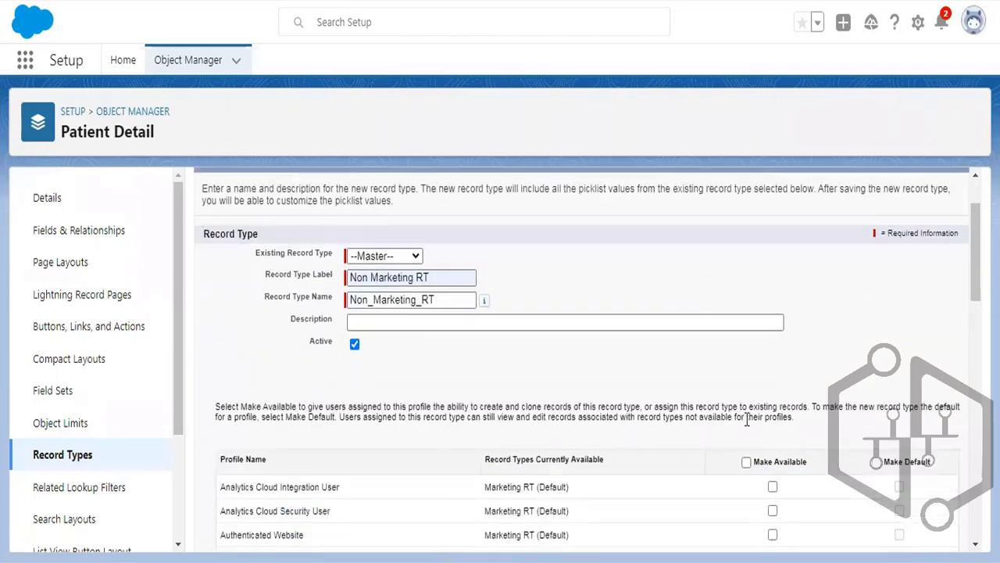
pyautogui.click(746, 462)
pyautogui.scroll(-10, 940, 436)
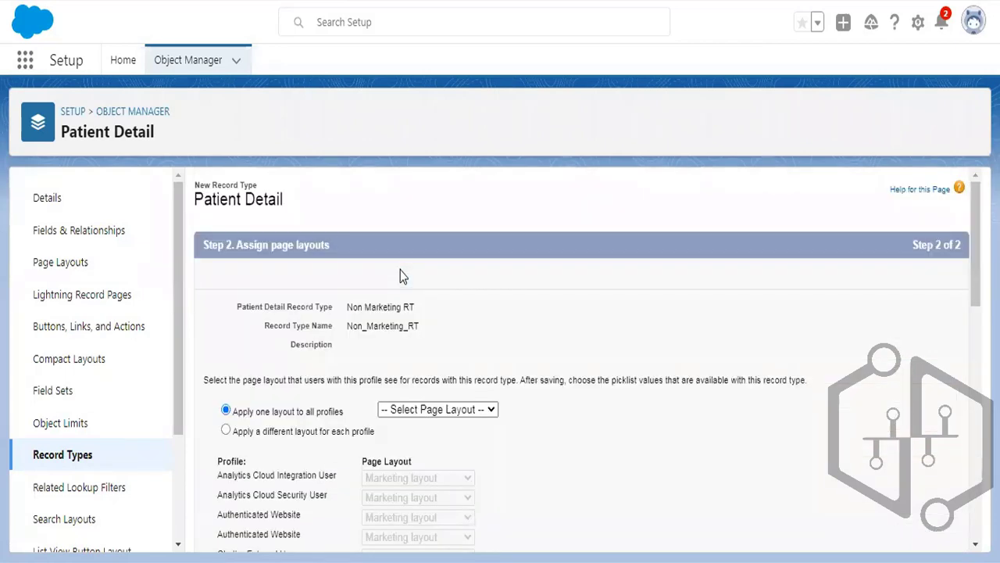
# Apply the Non Marketing Layout to all profiles for the Non Marketing RT record type, save it, and return to the record types list
pyautogui.scroll(-3, 417, 263)
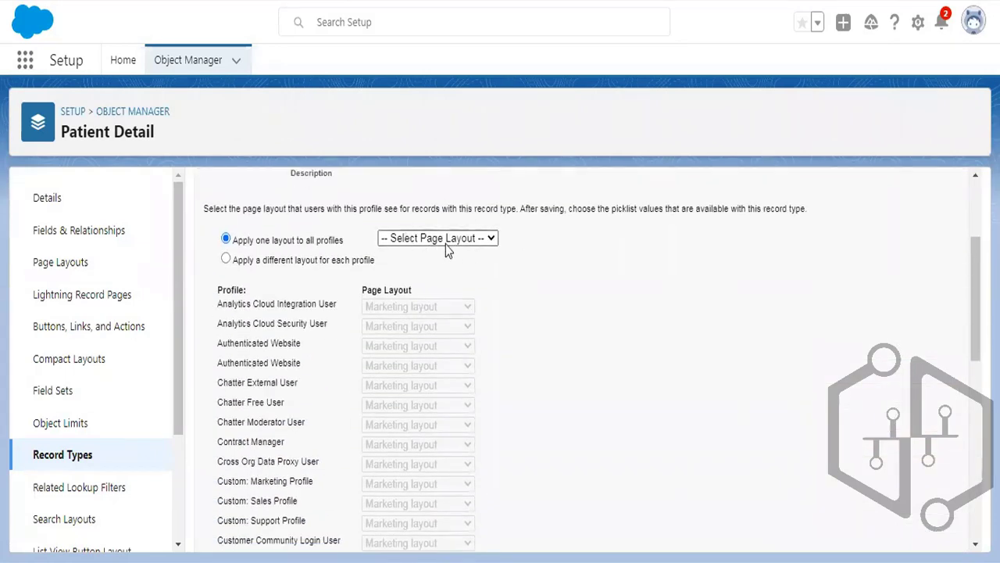
pyautogui.scroll(1, 513, 279)
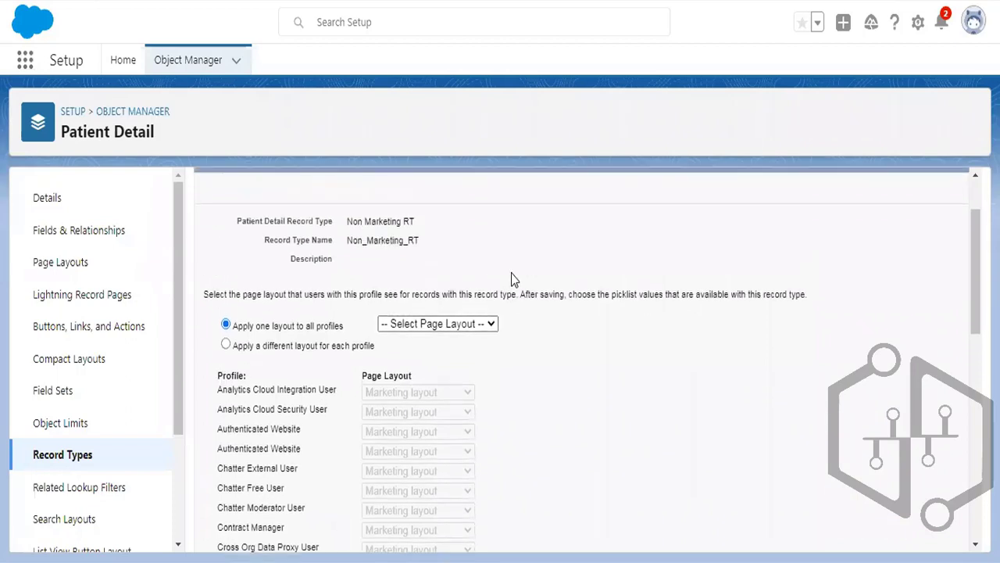
pyautogui.moveTo(349, 222); pyautogui.dragTo(419, 225)
pyautogui.click(446, 325)
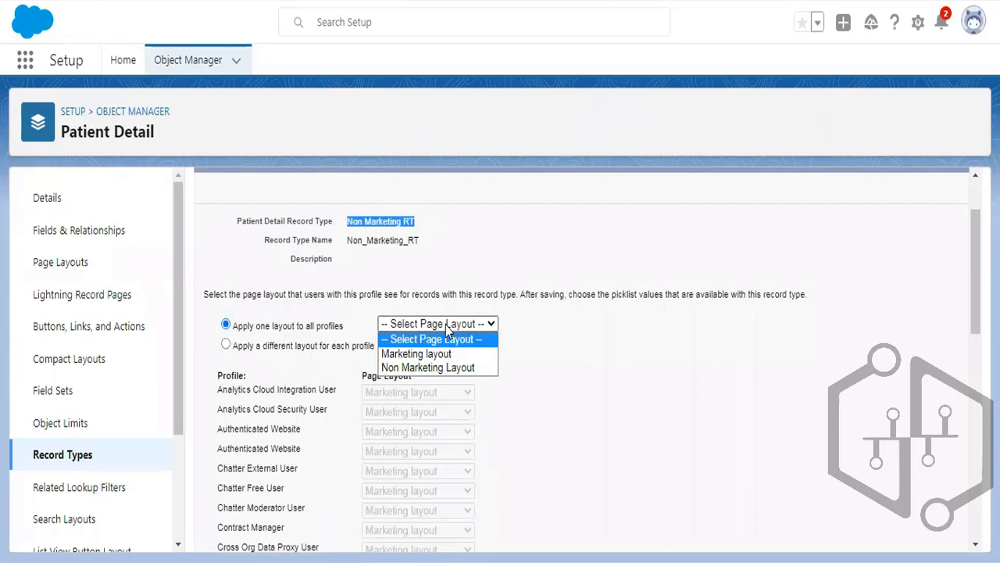
pyautogui.click(437, 367)
pyautogui.scroll(-10, 744, 359)
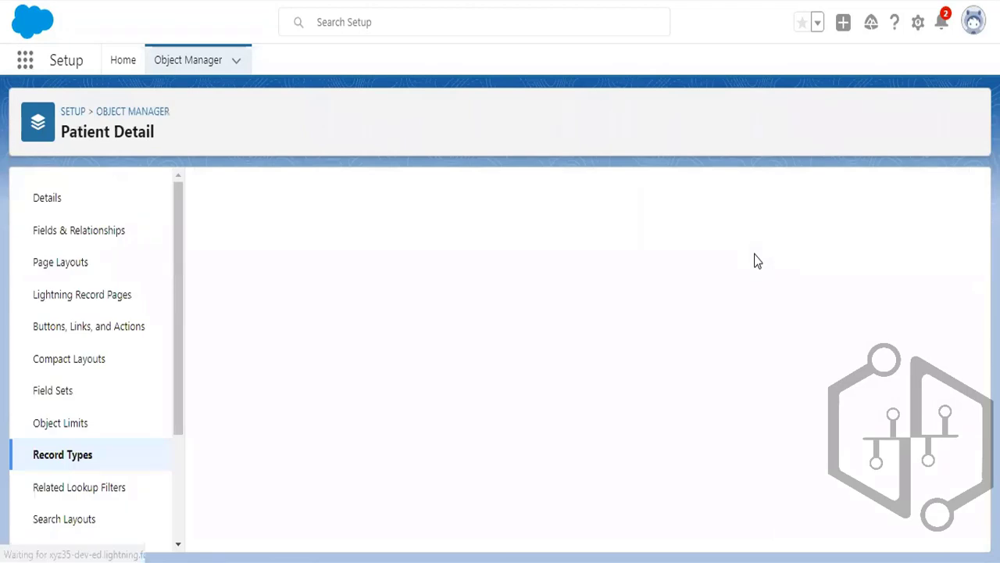
pyautogui.click(61, 459)
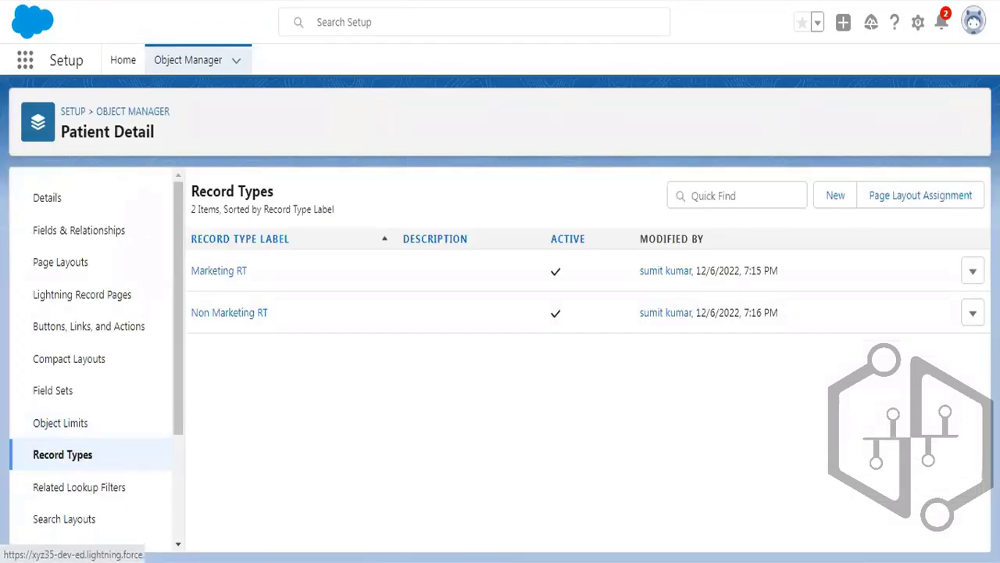
# Reload the Patient Details list in Aneesh App and check which fields the new record form offers for Marketing RT, without saving a record
pyautogui.click(321, 2)
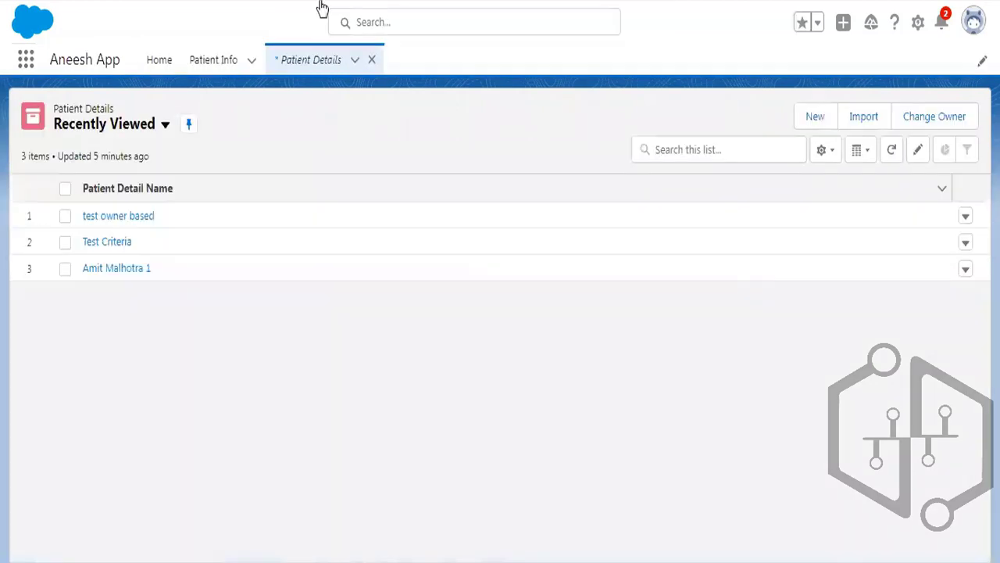
pyautogui.click(70, 1)
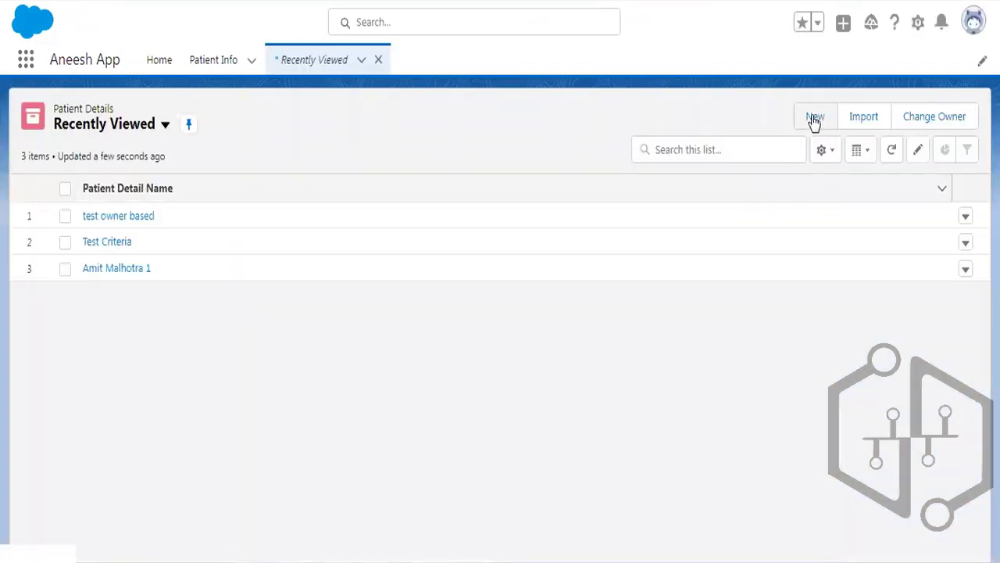
pyautogui.click(813, 119)
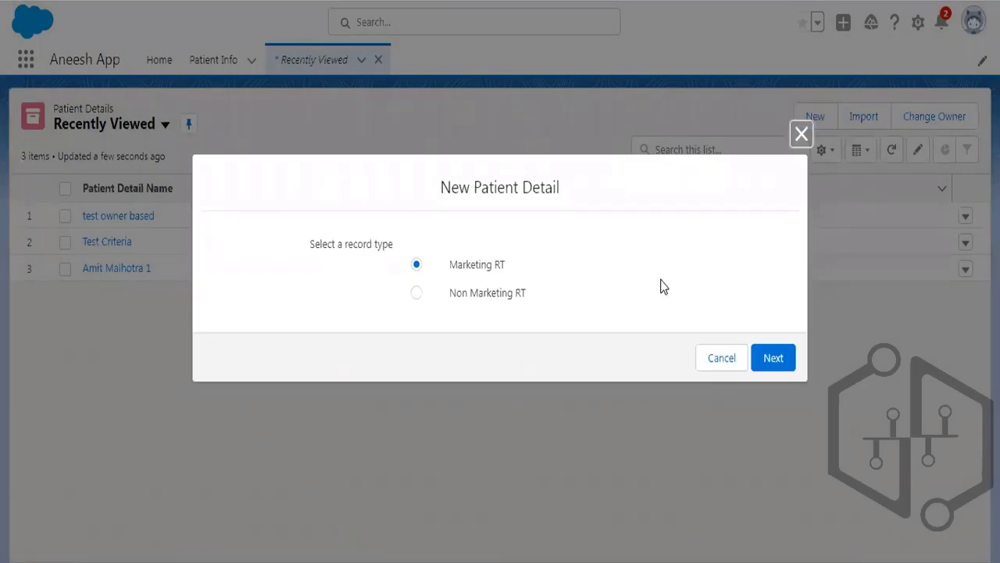
pyautogui.moveTo(448, 268); pyautogui.dragTo(506, 264)
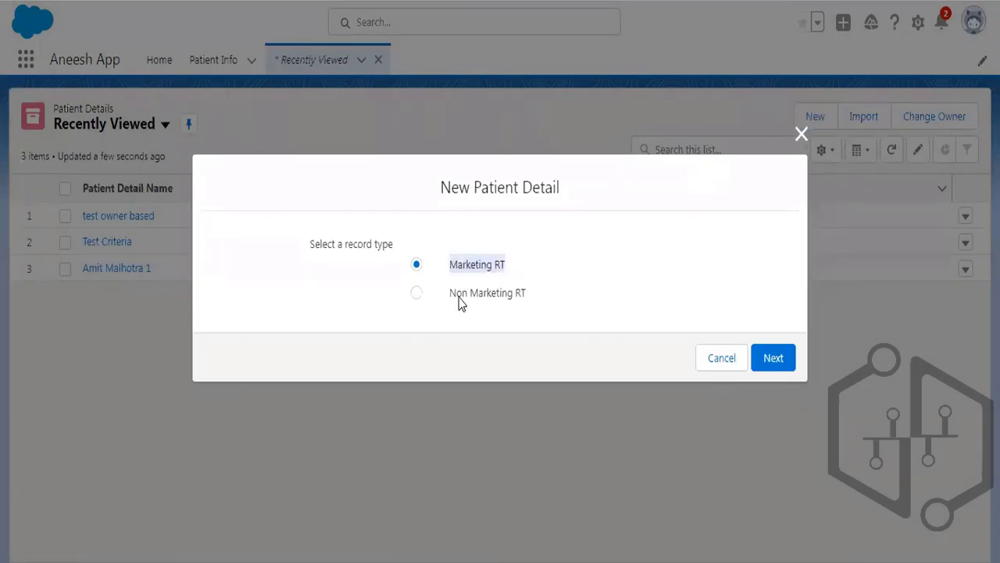
pyautogui.moveTo(450, 300); pyautogui.dragTo(508, 298)
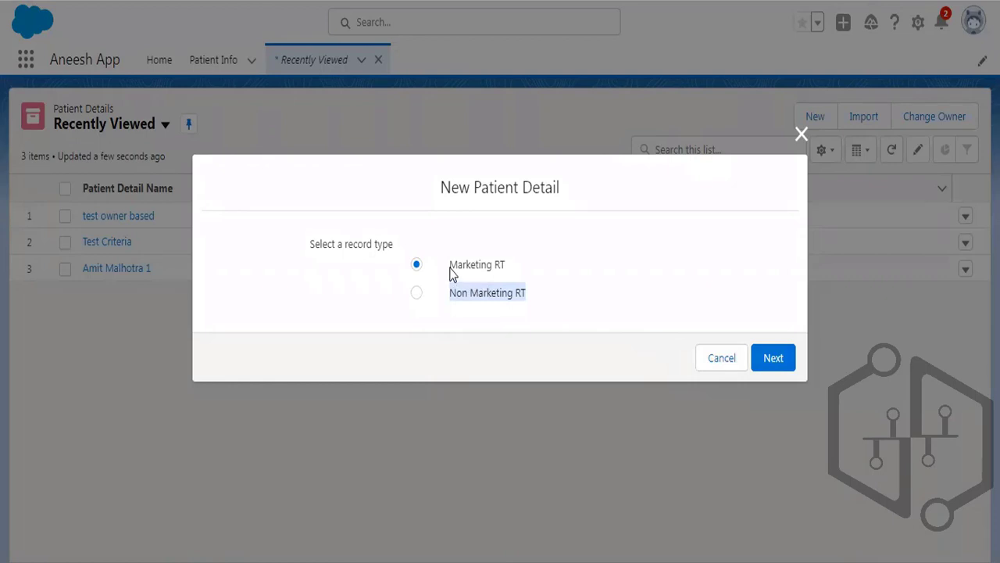
pyautogui.moveTo(450, 268); pyautogui.dragTo(536, 274)
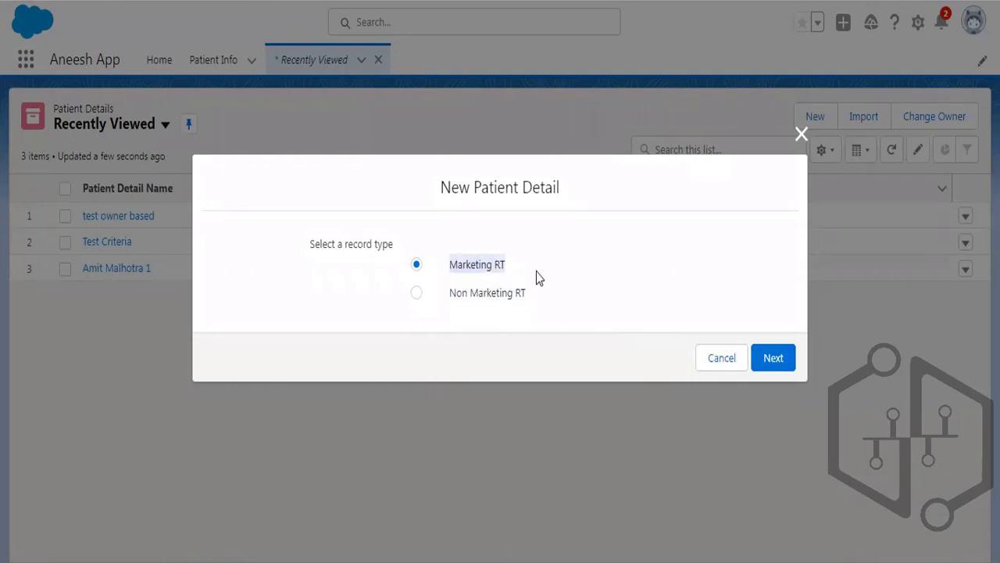
pyautogui.click(773, 359)
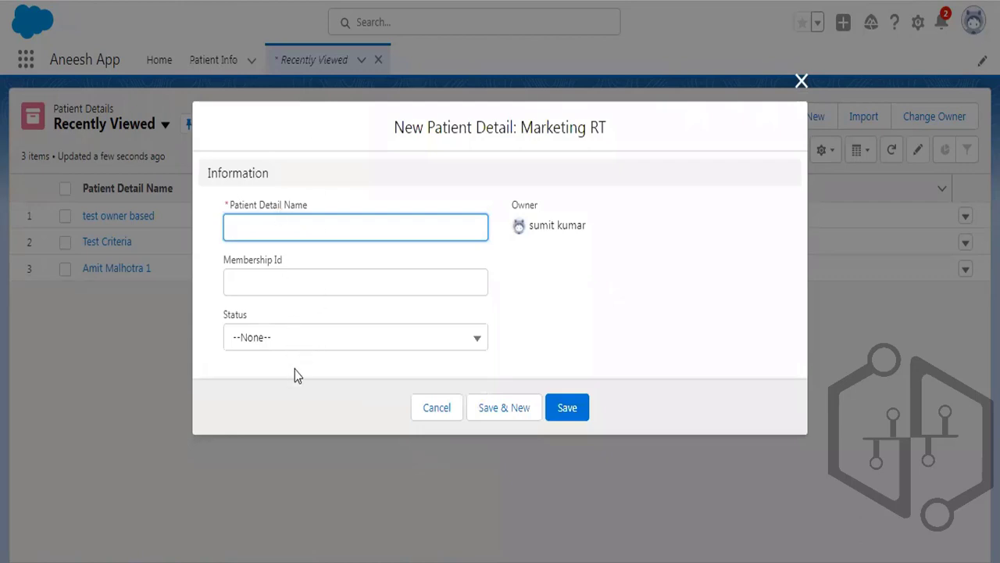
pyautogui.click(437, 407)
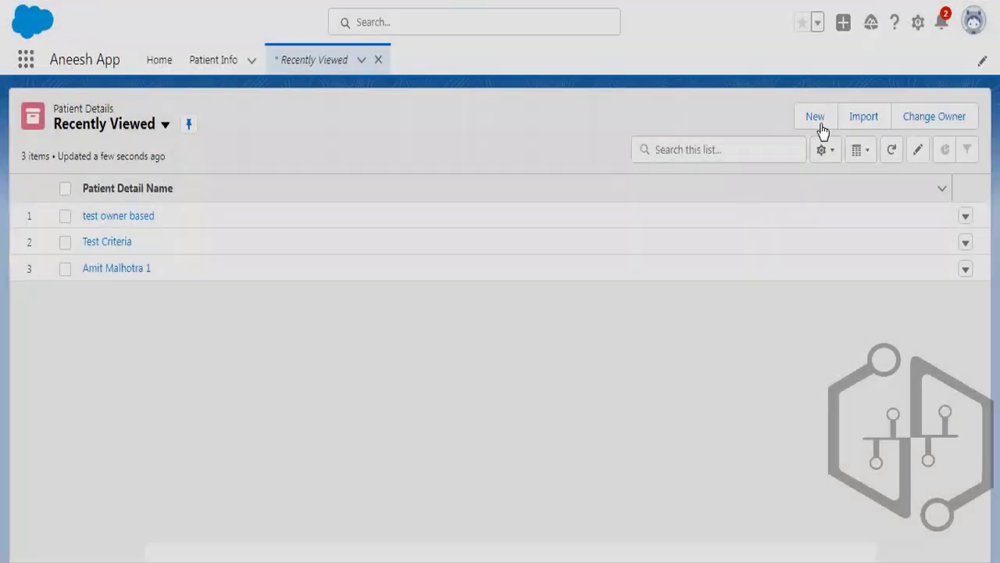
# Check which fields the new Patient Detail form offers for Non Marketing RT, and leave it without saving
pyautogui.click(817, 121)
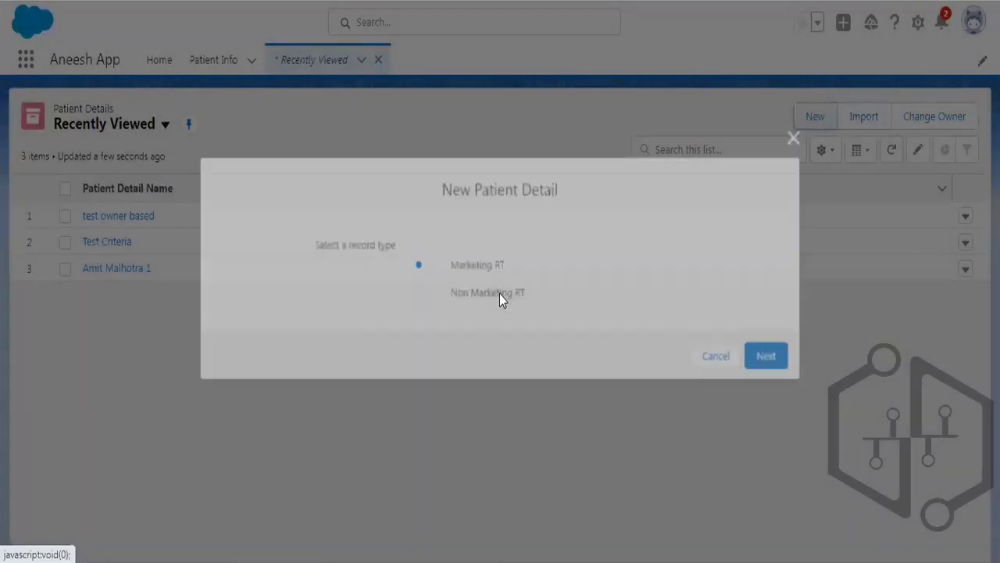
pyautogui.click(499, 294)
pyautogui.click(764, 359)
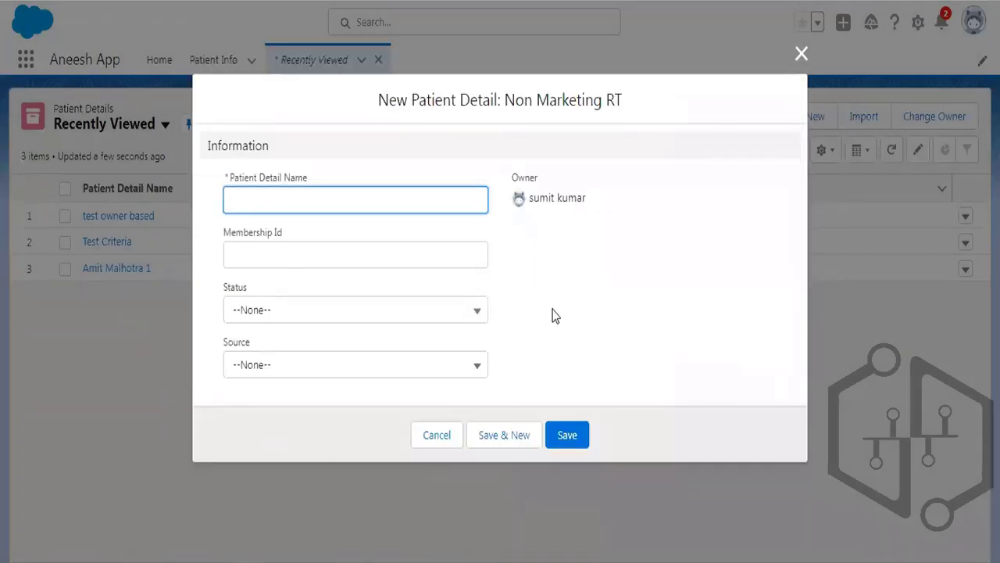
pyautogui.click(437, 436)
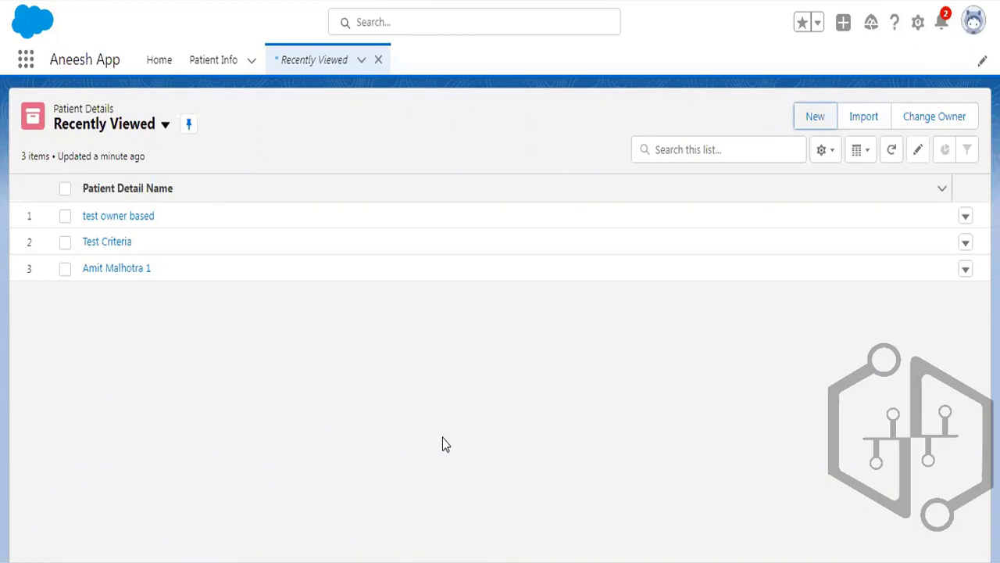
# Open a new Patient Detail form for Non Marketing RT and examine the available Source picklist values
pyautogui.click(812, 117)
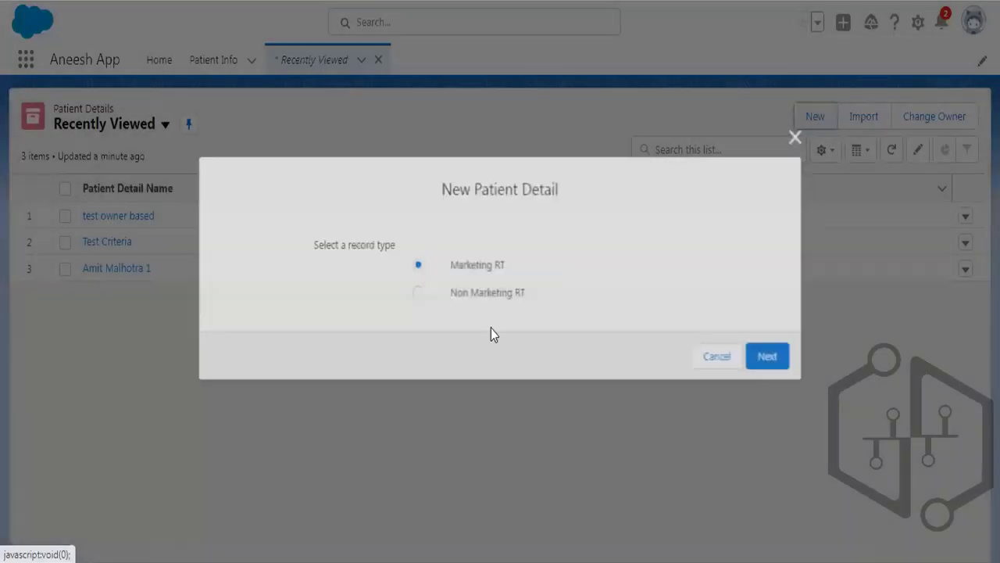
pyautogui.click(477, 296)
pyautogui.click(775, 361)
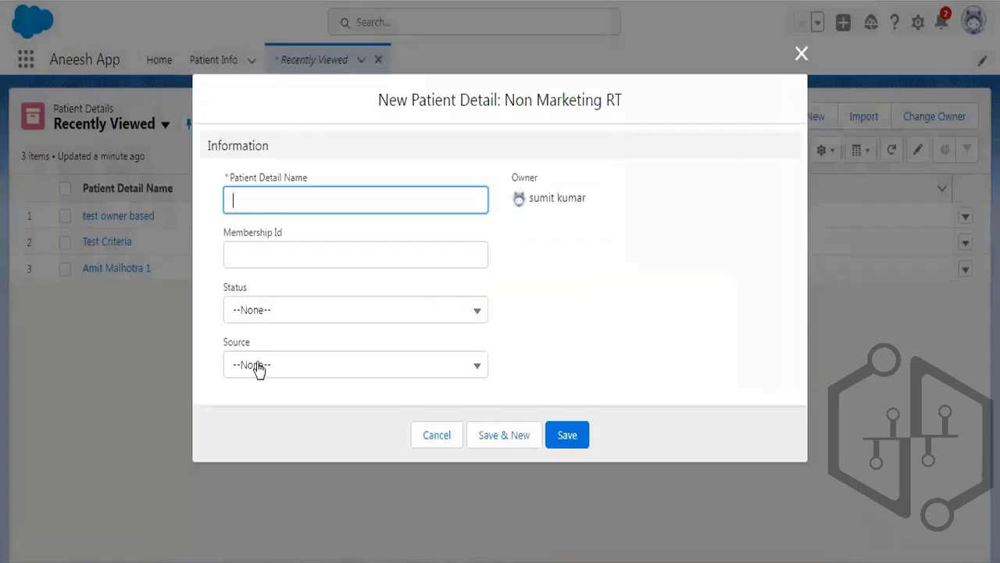
pyautogui.click(259, 370)
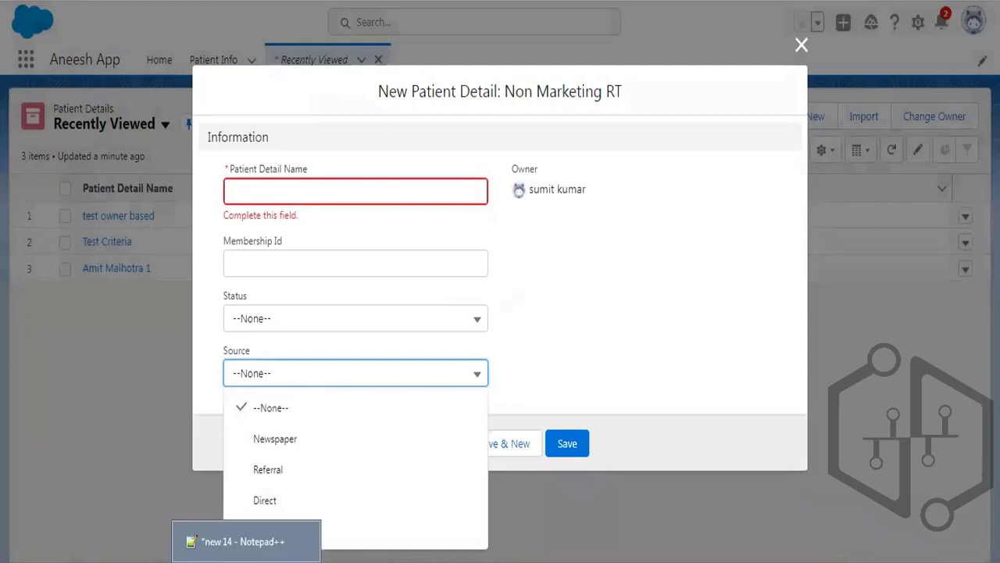
# Switch to the Notepad++ notes and replace everything from the "req 1" heading down with the heading "req 2 :"
pyautogui.click(246, 540)
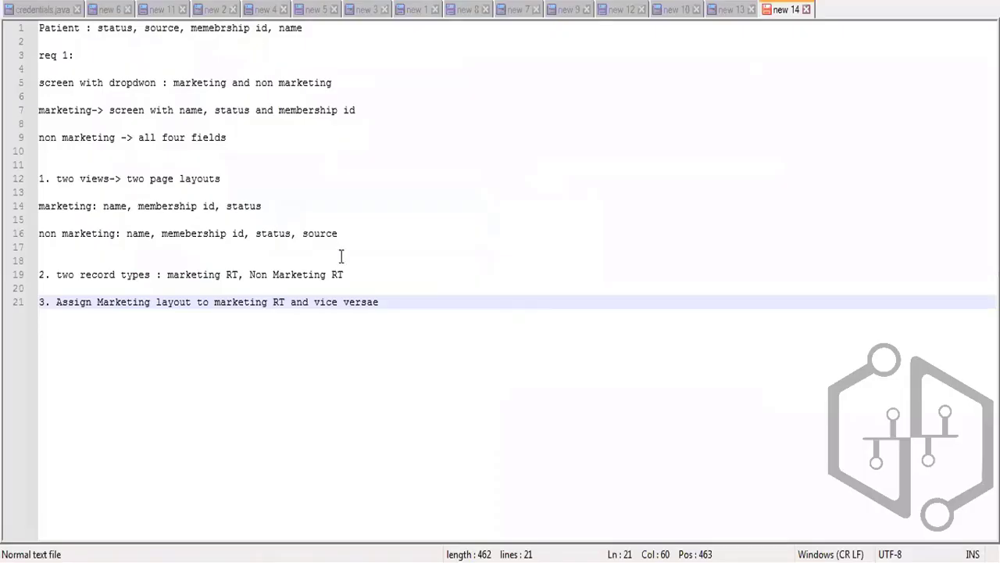
pyautogui.moveTo(386, 302); pyautogui.dragTo(28, 57)
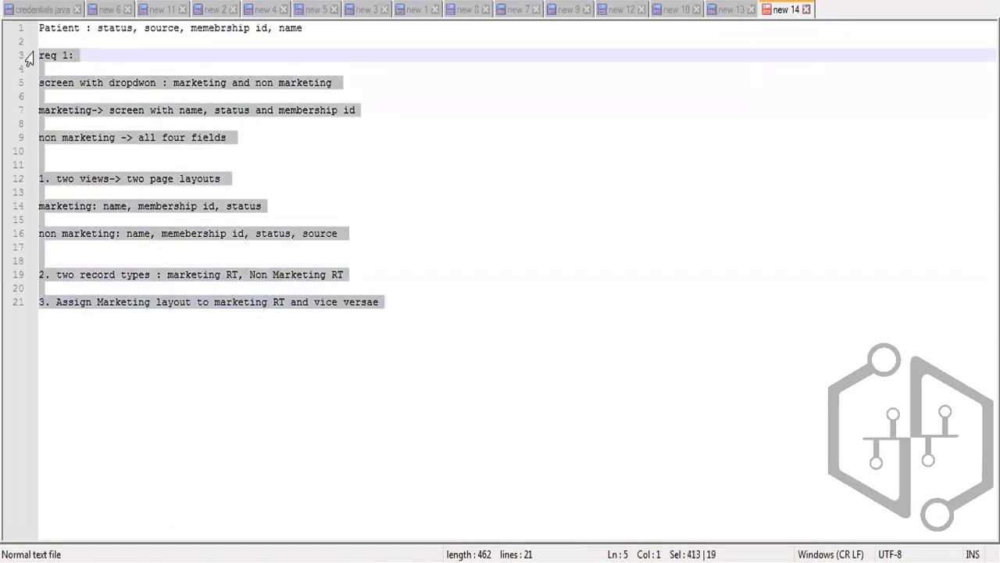
pyautogui.write('req 2 :')
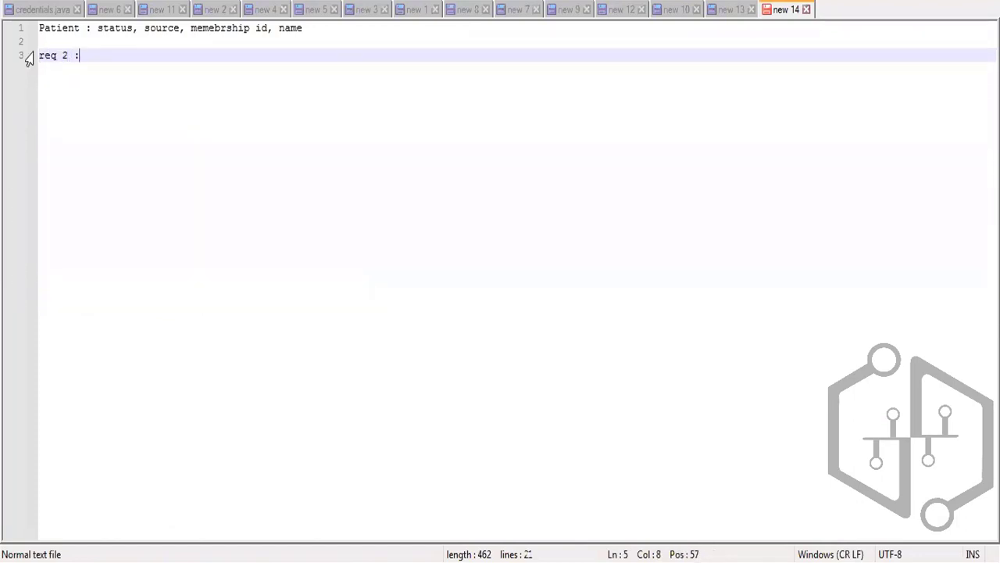
pyautogui.press('Return')
pyautogui.press('Return')
# Write the requirement "marketing RT: four fields but source with (direct and referral)" below the req 2 heading
pyautogui.write('mar')
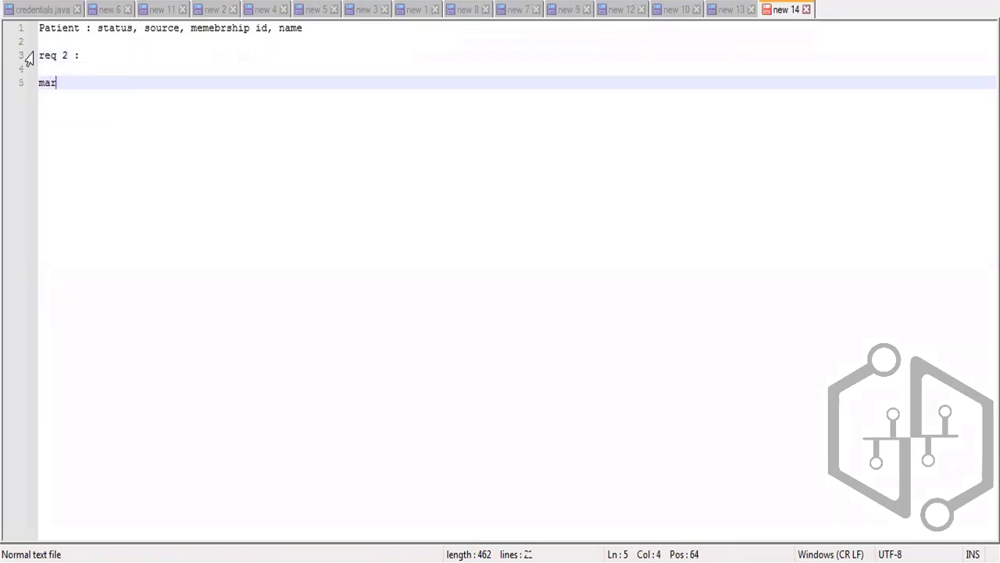
pyautogui.write('keting RT: ')
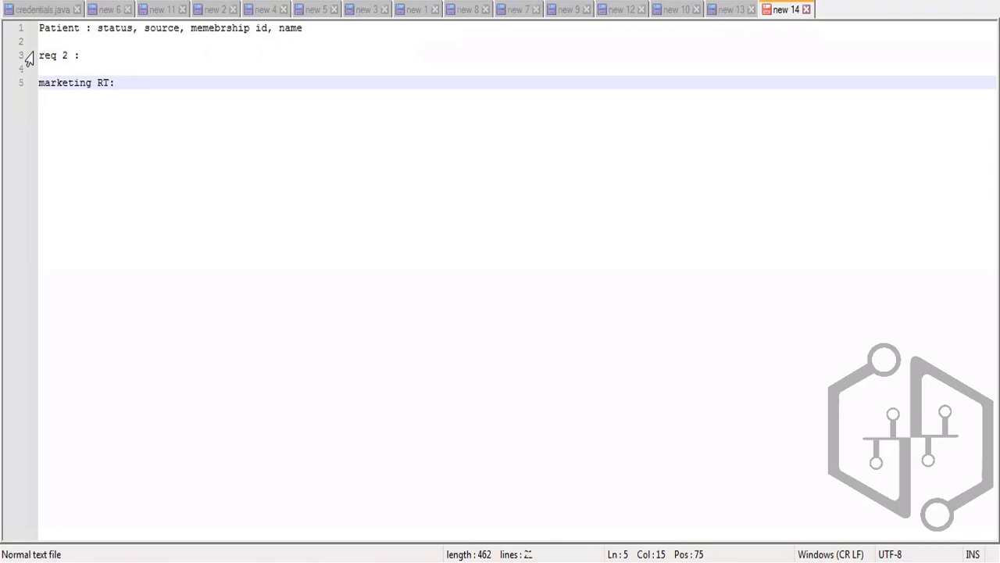
pyautogui.write('four f')
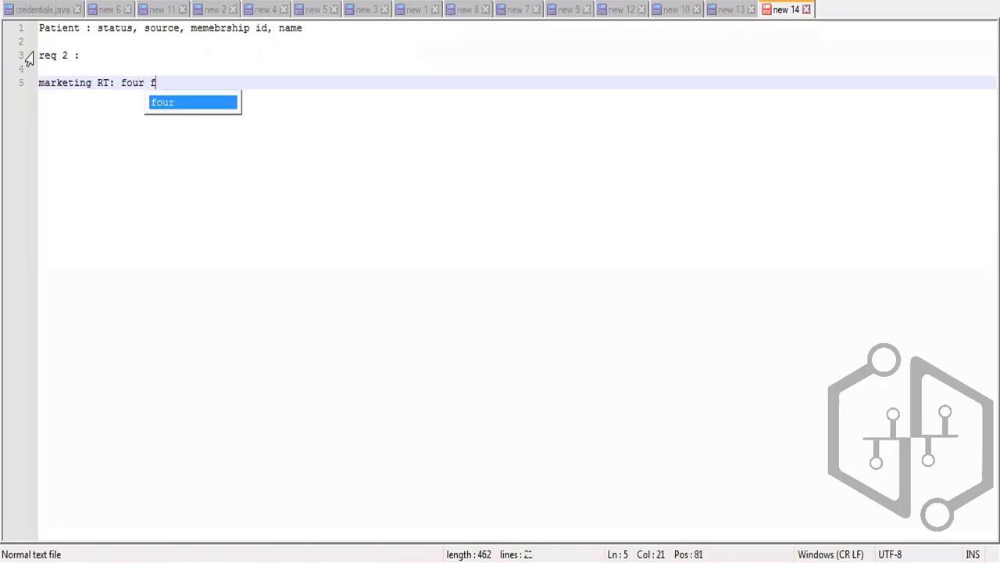
pyautogui.write('ields but ')
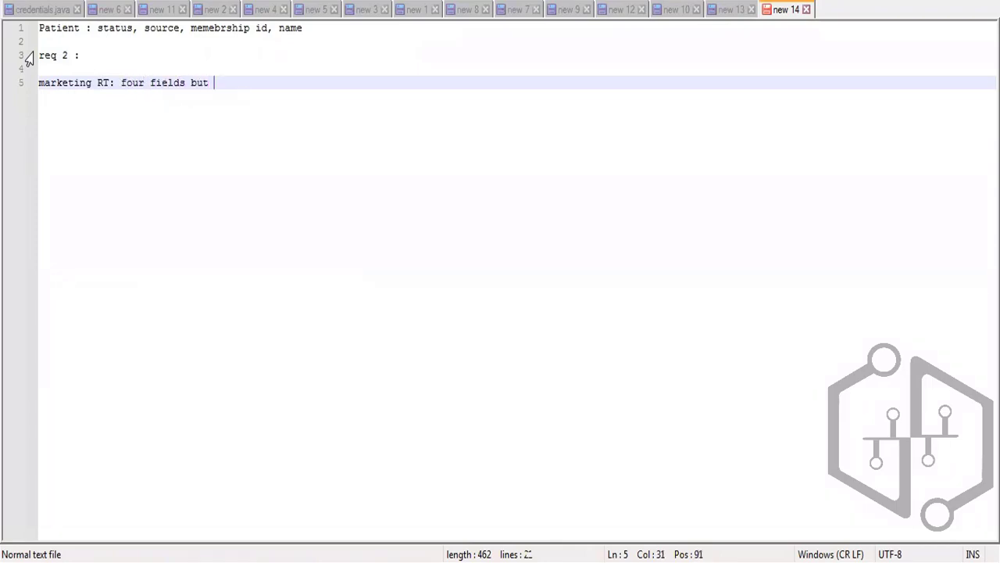
pyautogui.write('source with (direct')
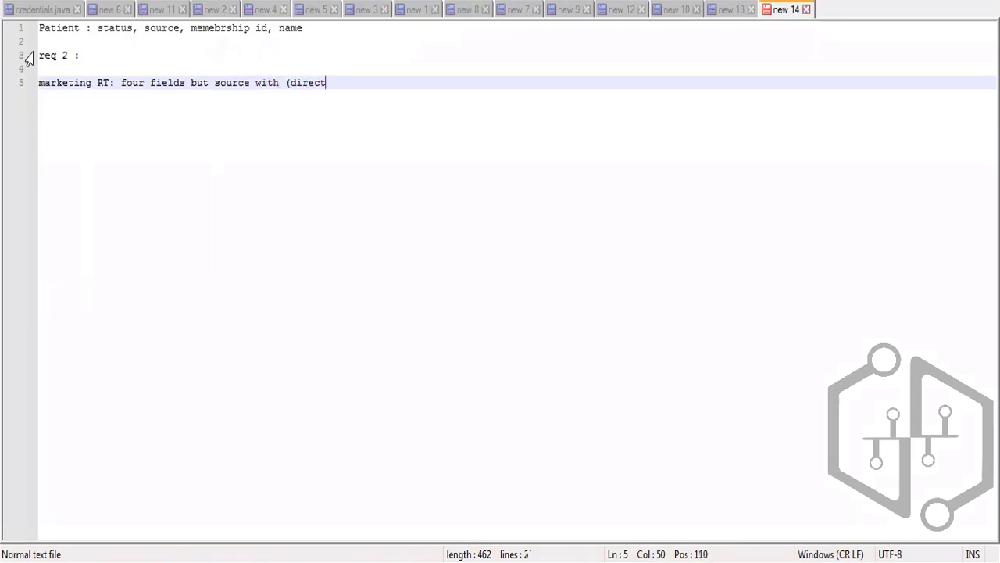
pyautogui.write(' and referral)')
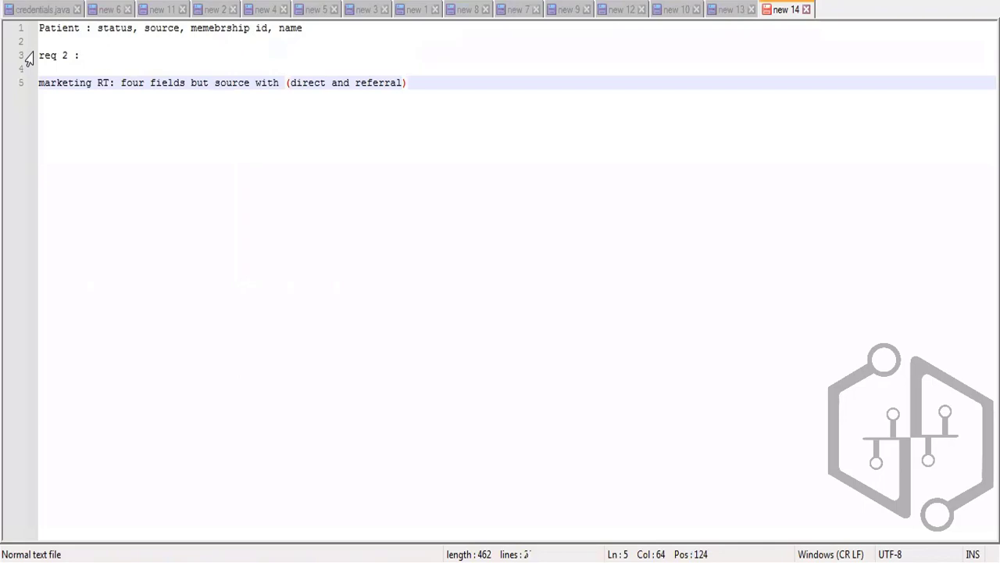
# Write "non Marketing RT: four fields but source with( newspaper and social media)" below the marketing RT requirement, followed by blank lines
pyautogui.press('Return')
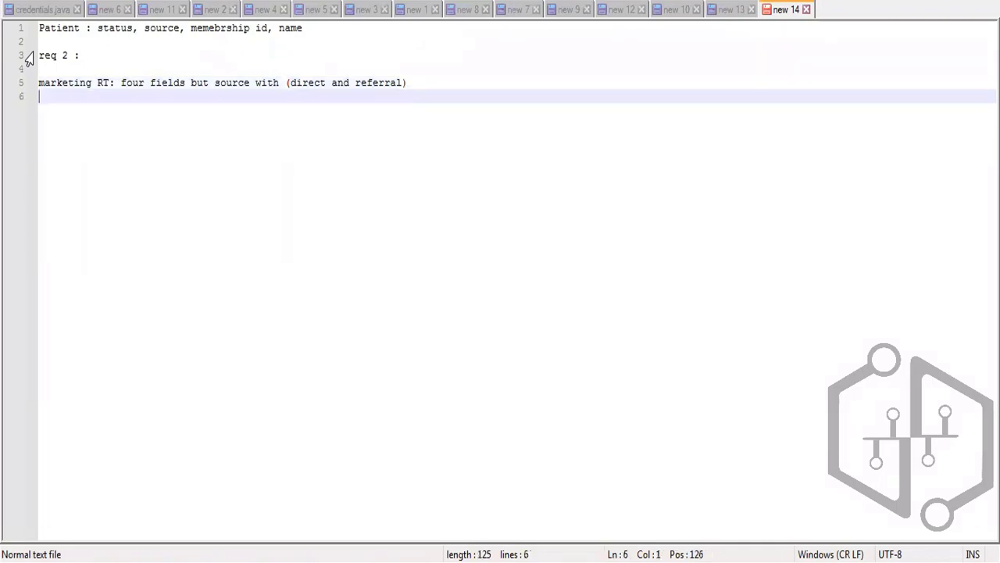
pyautogui.press('Return')
pyautogui.write('non M')
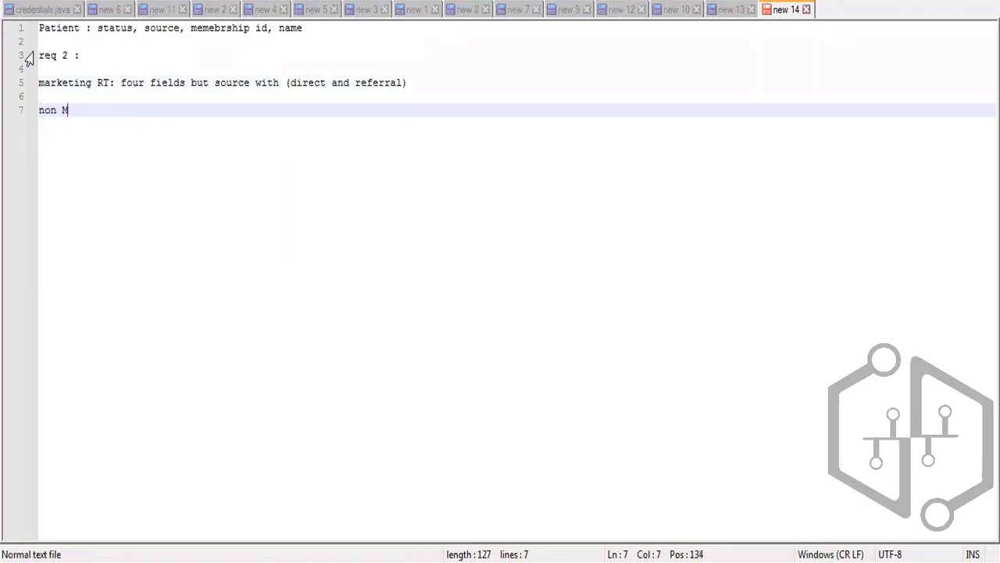
pyautogui.write('arketing ')
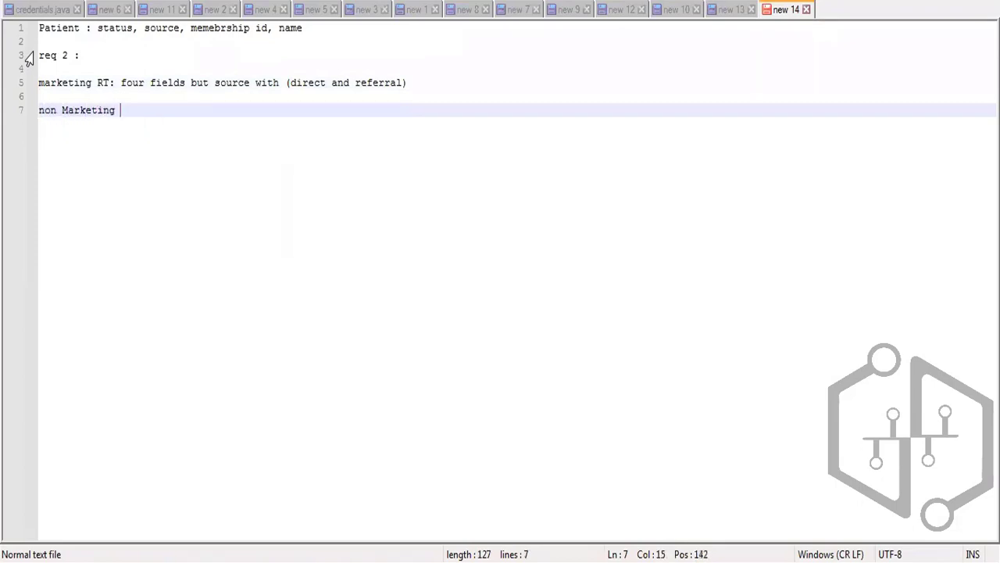
pyautogui.write('RT: fou')
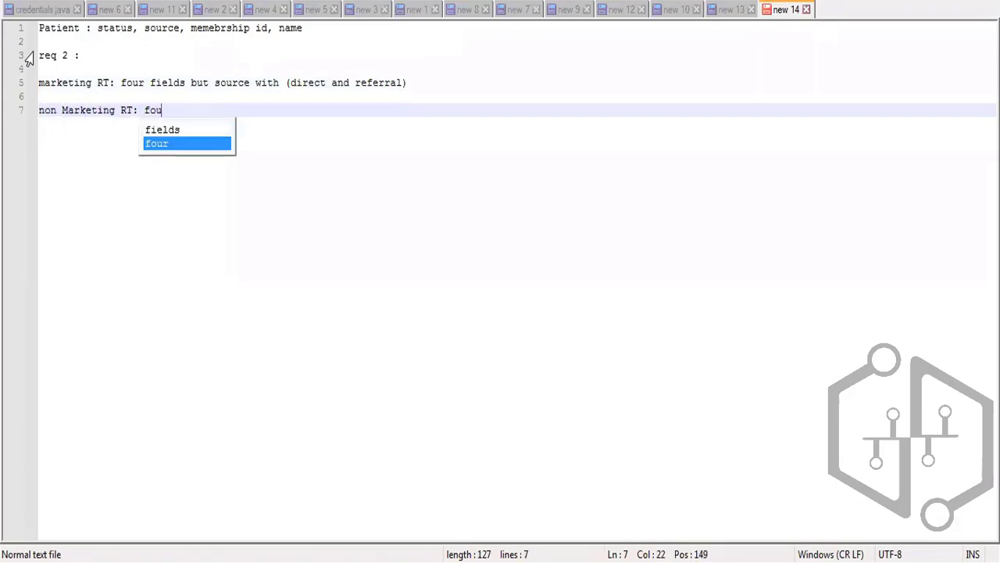
pyautogui.write('r field')
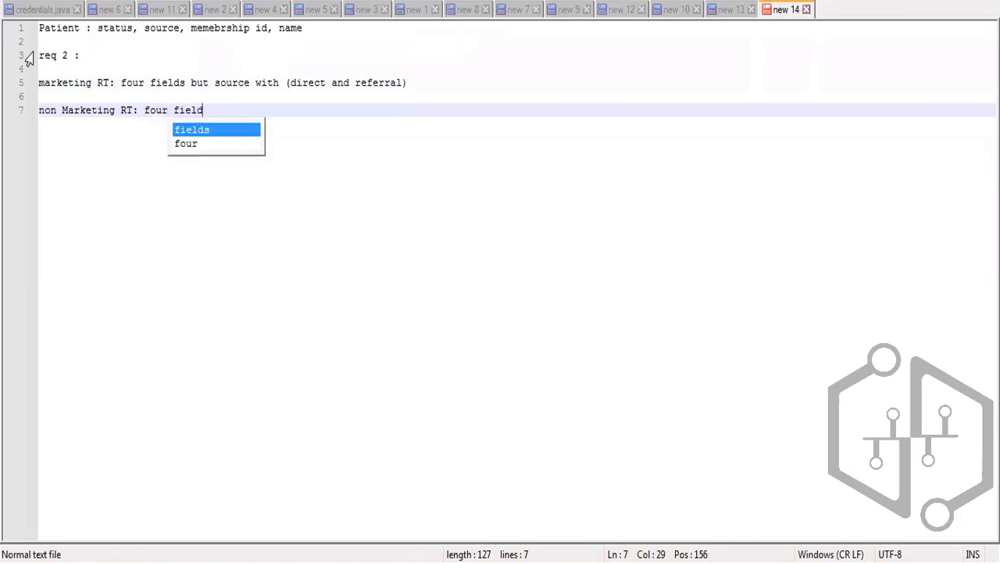
pyautogui.write('s but so')
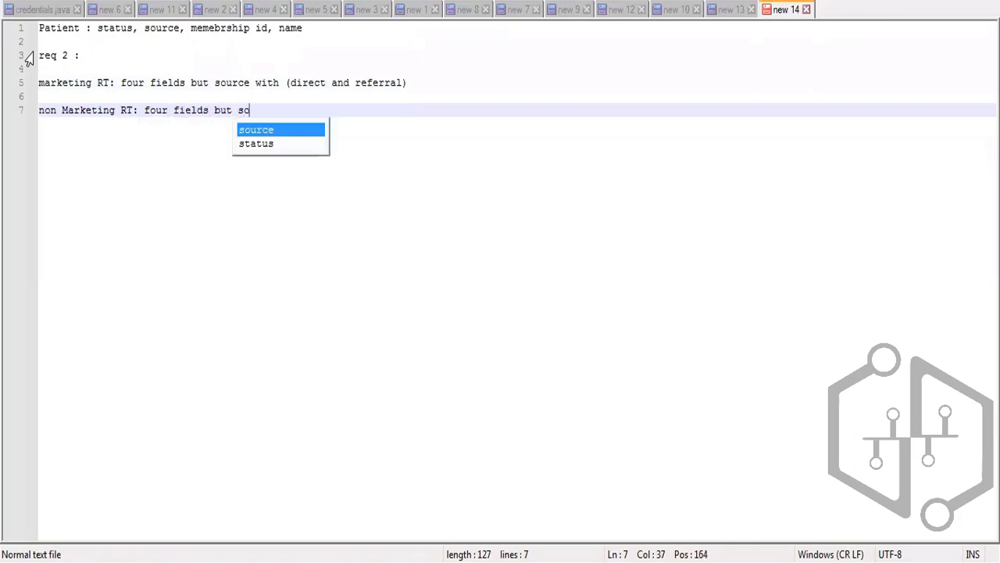
pyautogui.write('urce with')
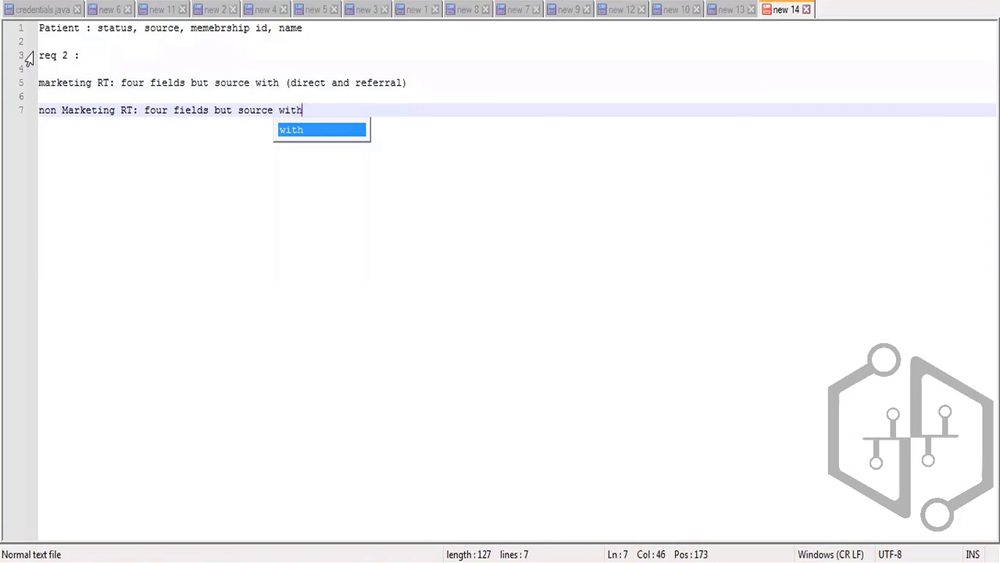
pyautogui.write('( newspa')
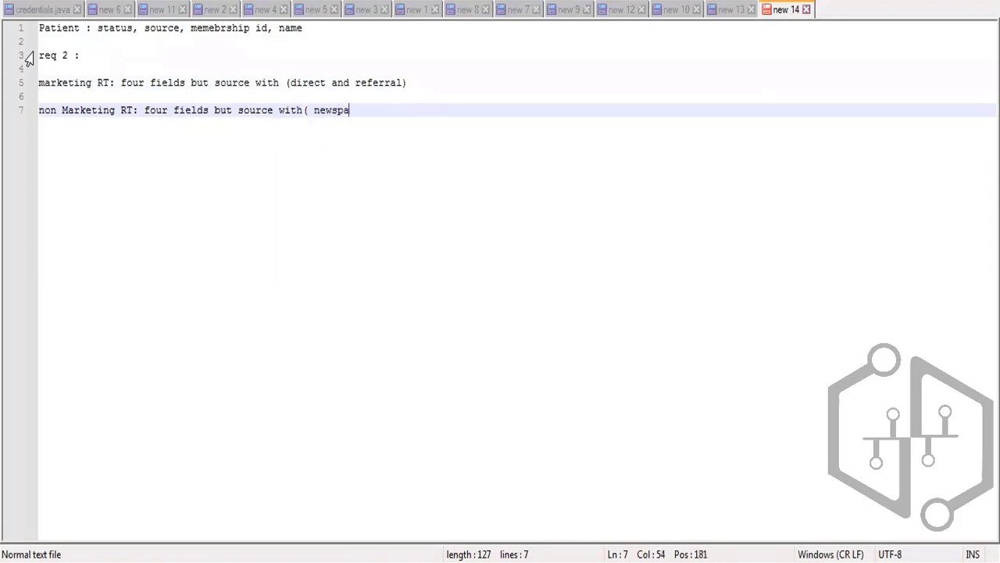
pyautogui.write('per and referral')
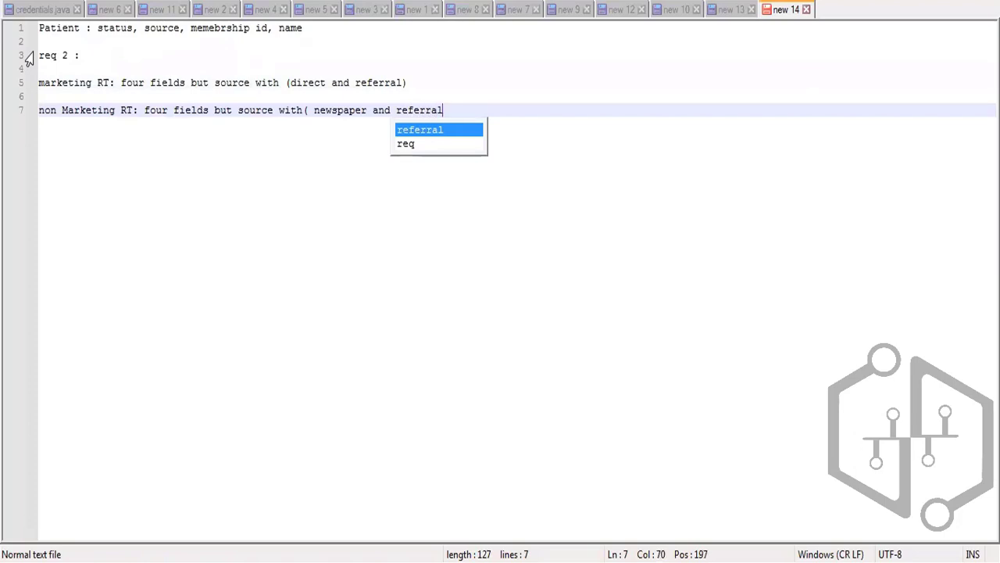
pyautogui.write(')')
pyautogui.press('BackSpace')
pyautogui.press('BackSpace')
pyautogui.press('BackSpace')
pyautogui.press('BackSpace')
pyautogui.press('BackSpace')
pyautogui.press('BackSpace')
pyautogui.press('BackSpace')
pyautogui.press('BackSpace')
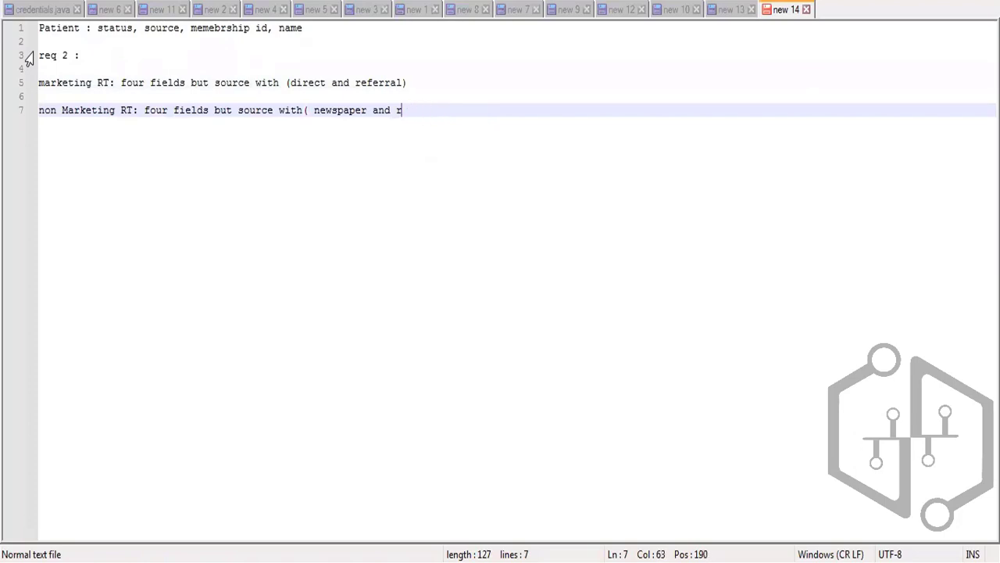
pyautogui.press('BackSpace')
pyautogui.write('social media)')
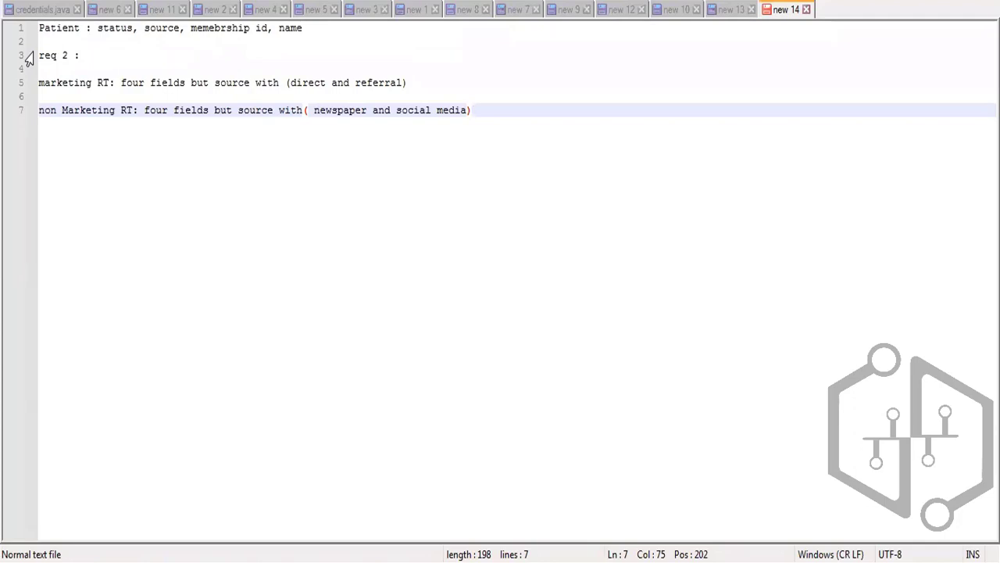
pyautogui.press('Return')
pyautogui.press('Return')
pyautogui.press('Return')
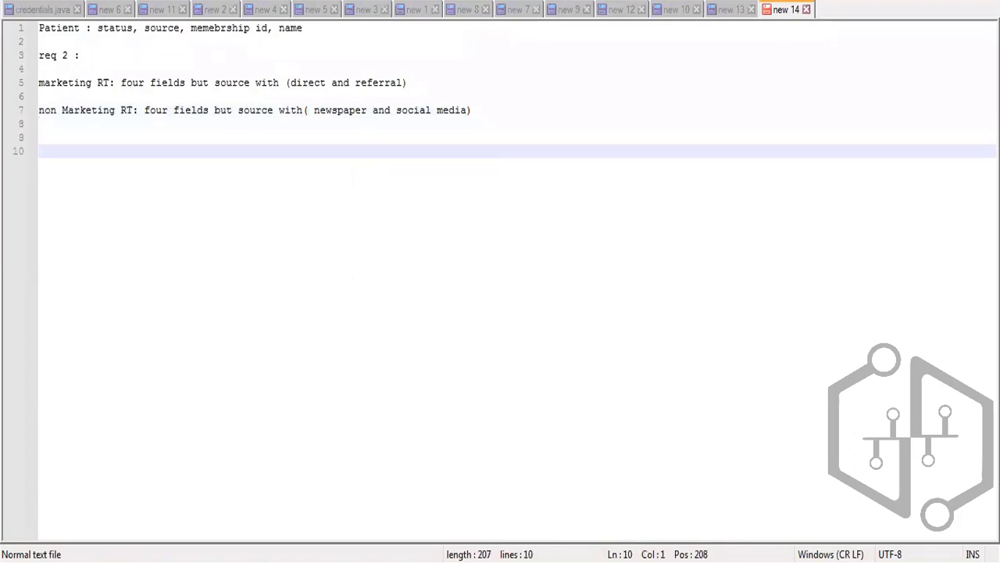
# Switch to Salesforce, discard the open Non Marketing RT form, and open the Patient Detail object's Marketing layout for editing
pyautogui.moveTo(473, 562)
pyautogui.click(472, 561)
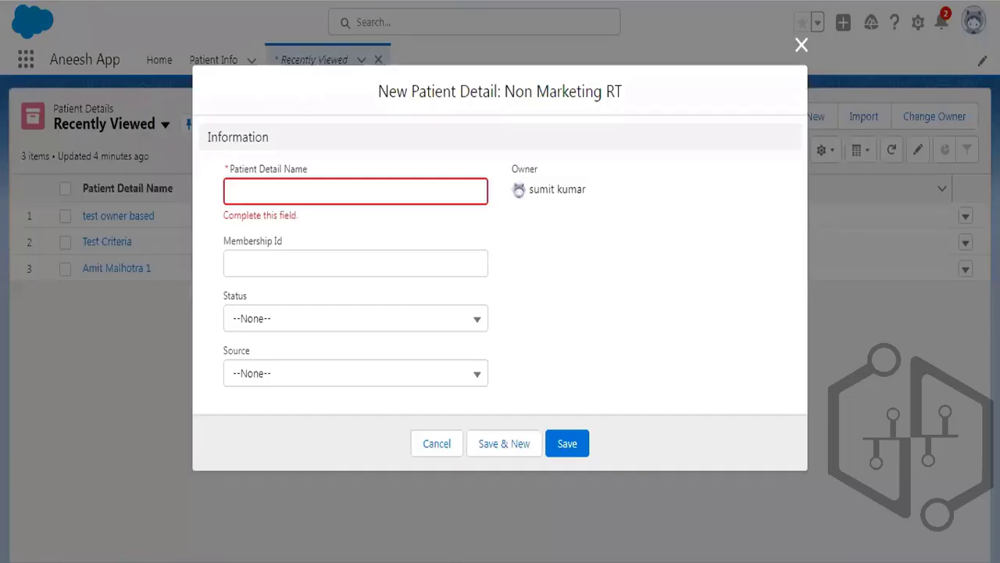
pyautogui.click(447, 446)
pyautogui.click(920, 25)
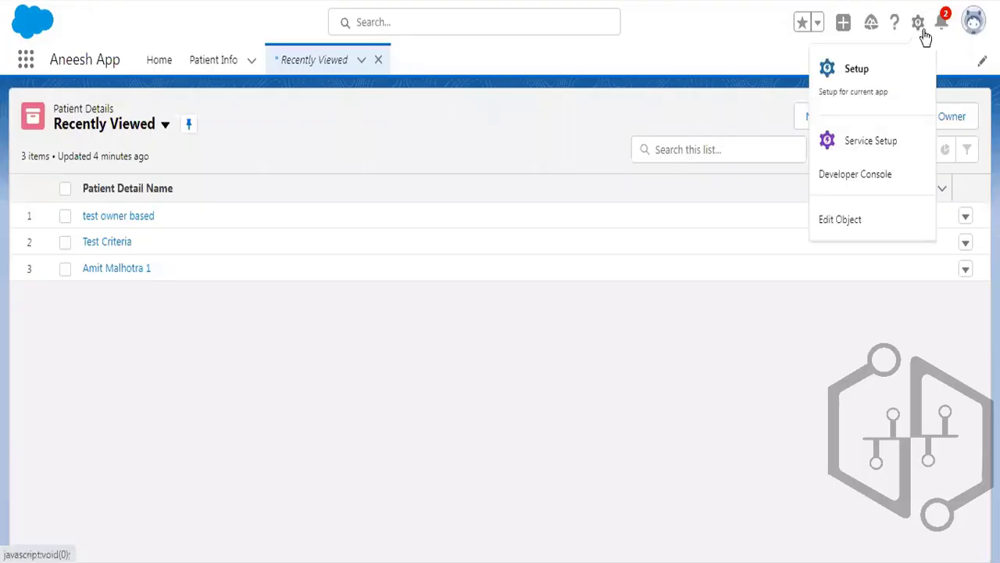
pyautogui.click(857, 221)
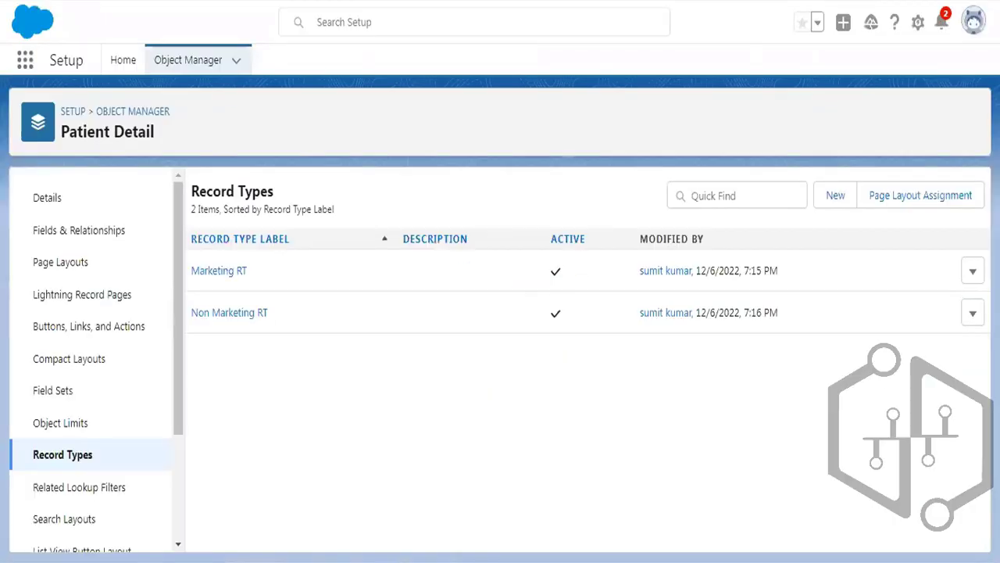
pyautogui.click(66, 265)
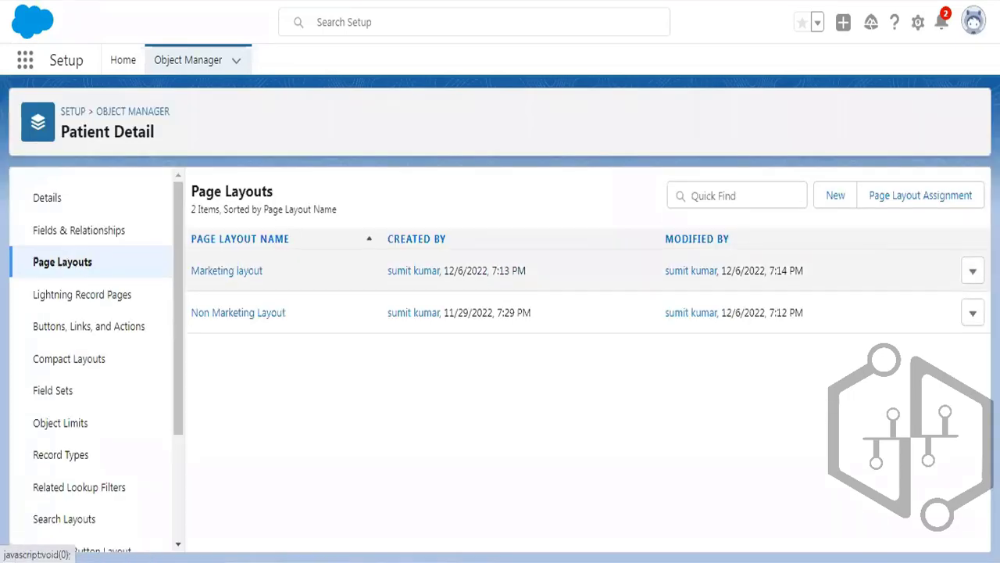
pyautogui.click(974, 273)
pyautogui.click(959, 309)
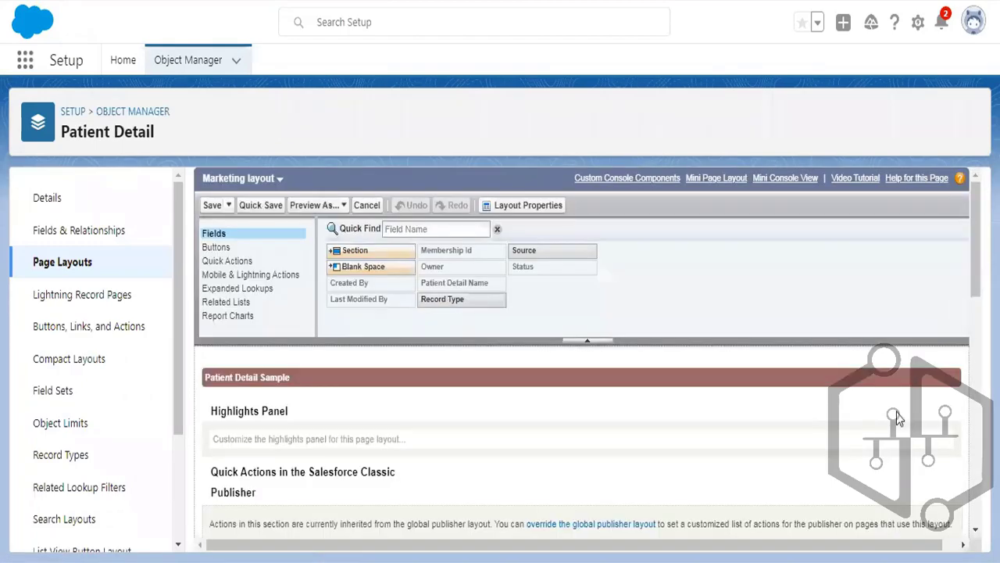
# Add the Source field below Status in the Marketing layout's Information section and save the layout
pyautogui.scroll(-1, 564, 398)
pyautogui.scroll(-5, 564, 399)
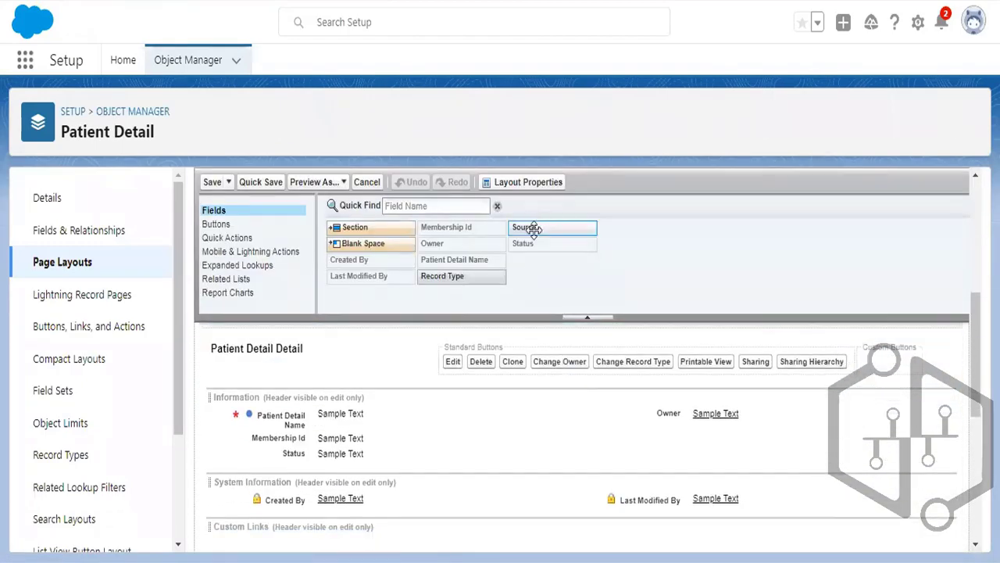
pyautogui.moveTo(536, 227); pyautogui.dragTo(330, 469)
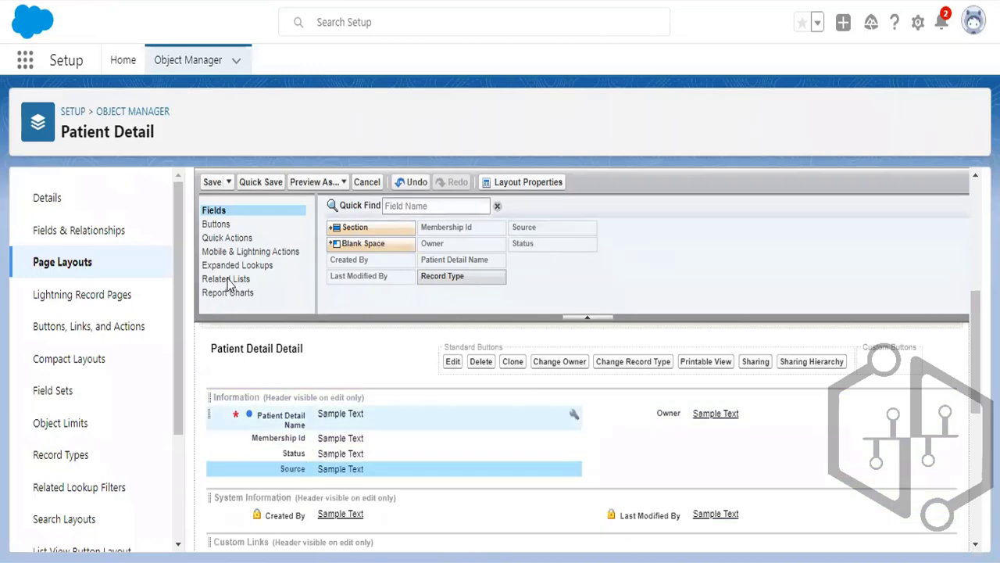
pyautogui.click(211, 182)
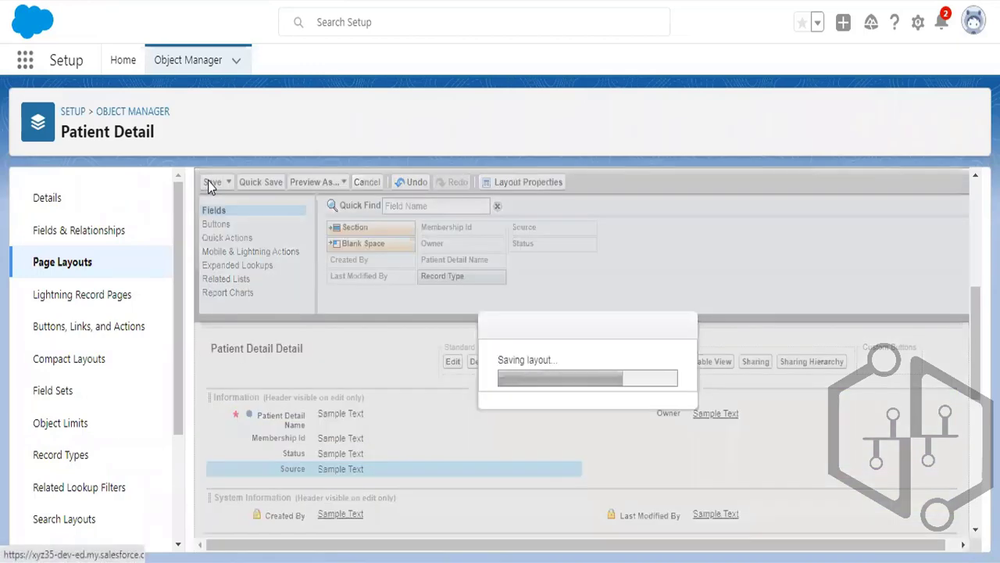
# From Patient Details, check the Source field on a new Marketing RT form, and leave the form without saving
pyautogui.click(26, 61)
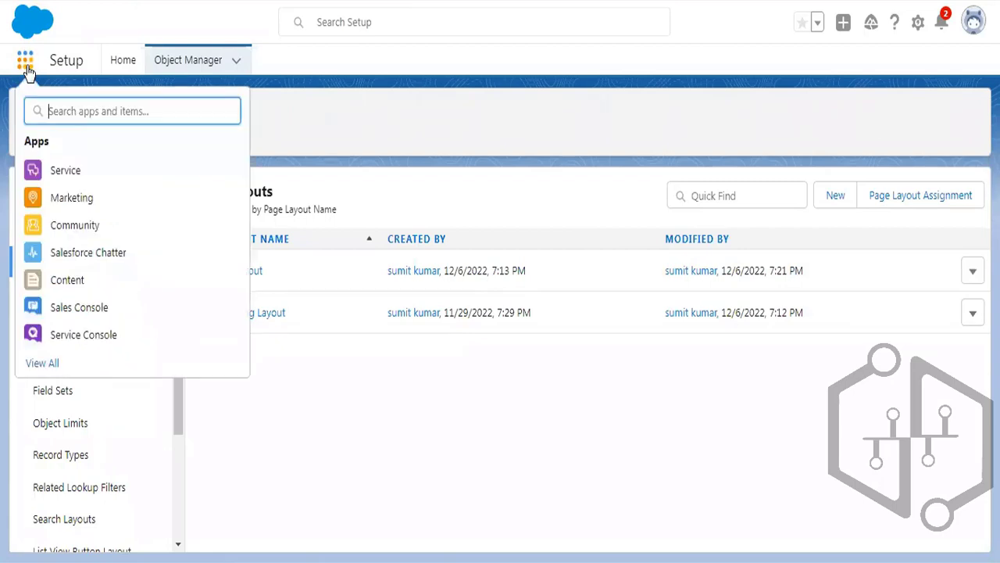
pyautogui.write('patie')
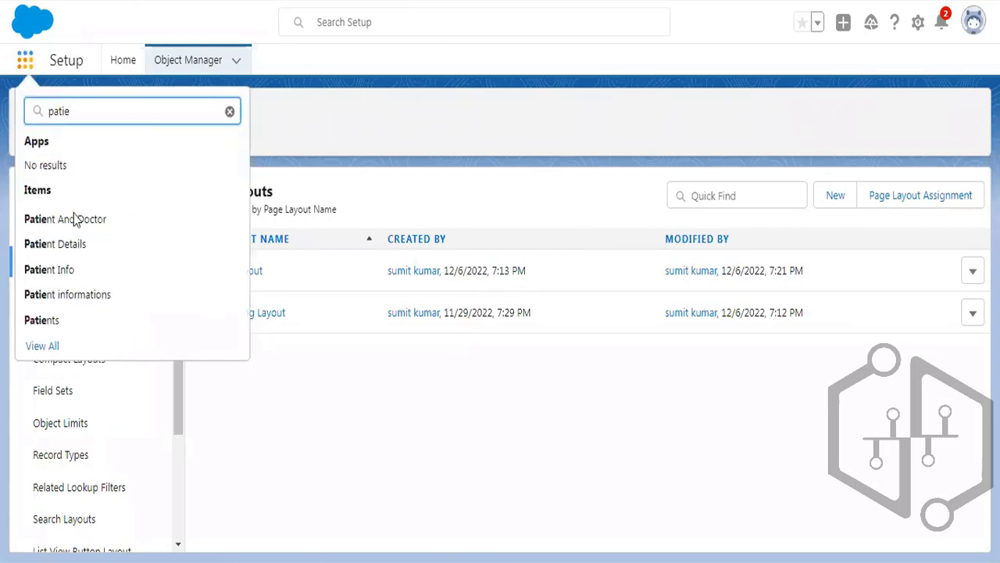
pyautogui.click(74, 245)
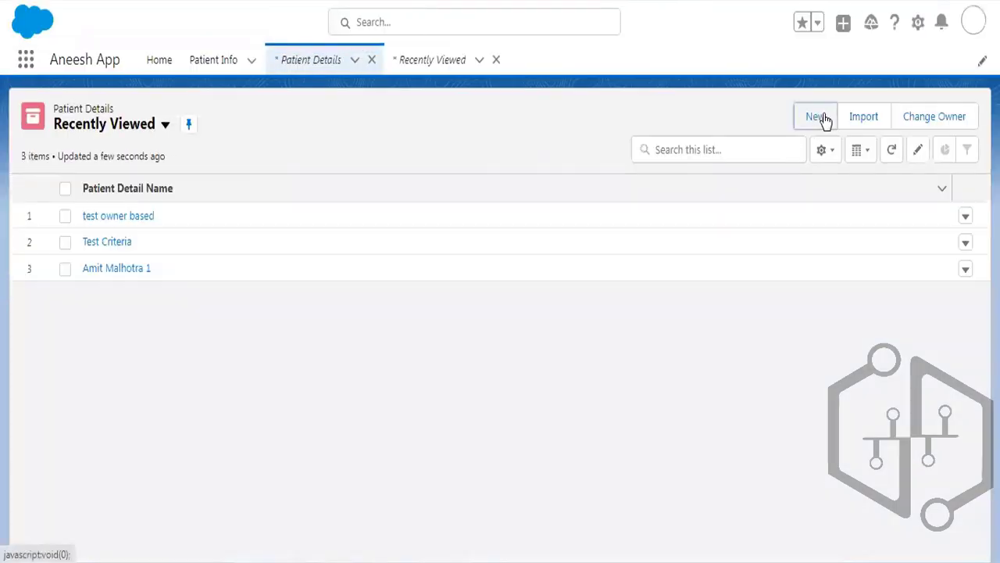
pyautogui.click(820, 117)
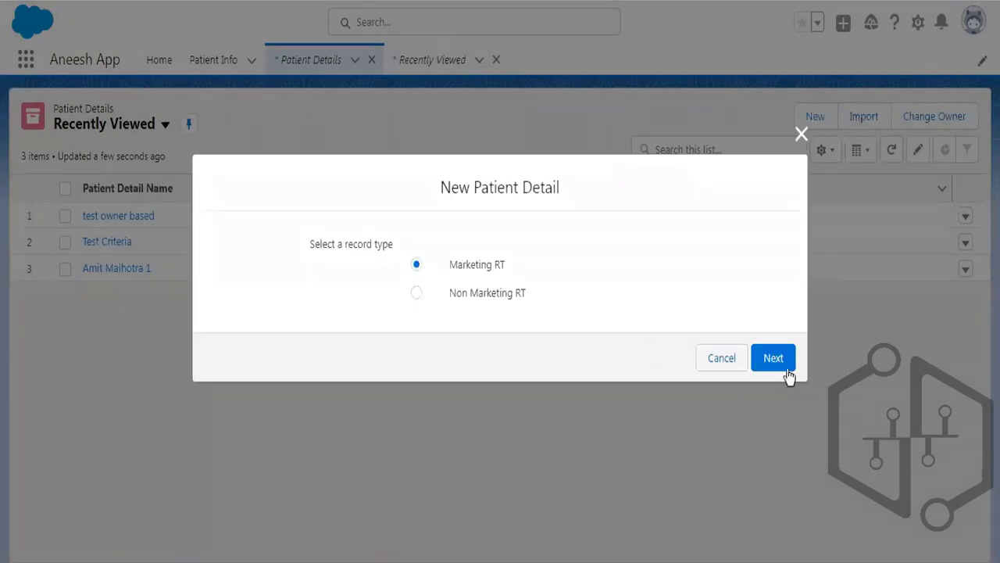
pyautogui.click(773, 358)
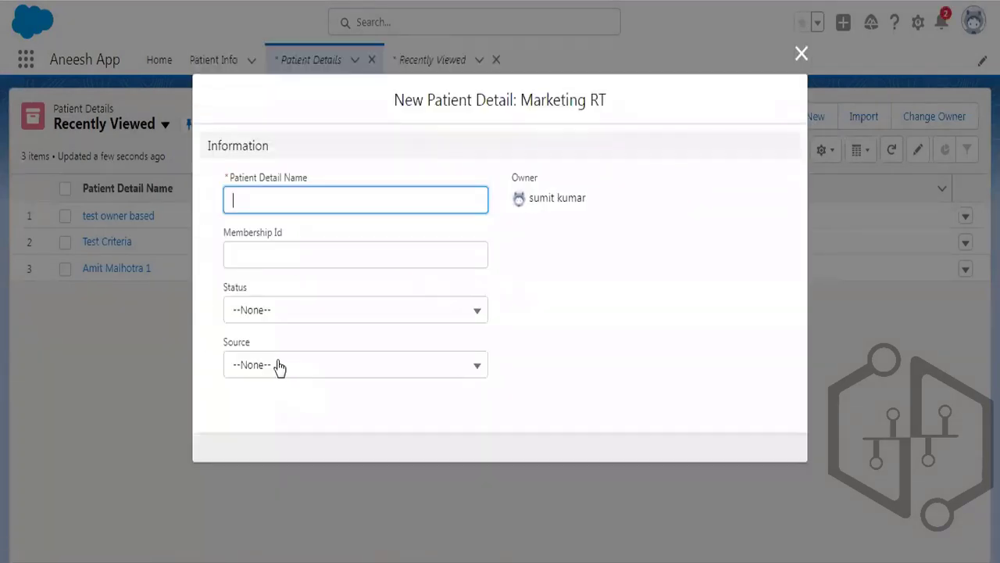
pyautogui.click(279, 366)
pyautogui.click(539, 362)
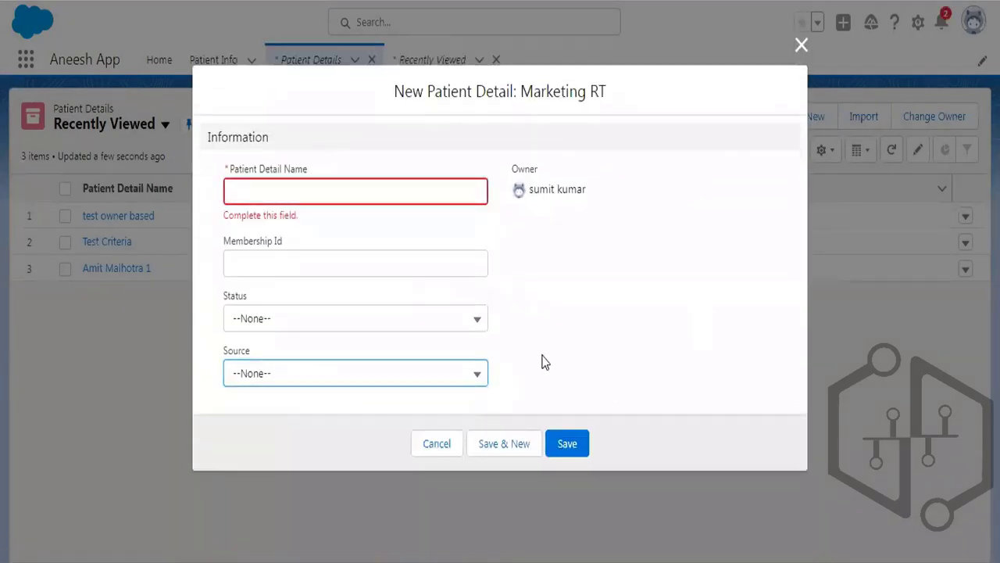
pyautogui.click(422, 447)
# Examine the Source picklist values on a new Non Marketing RT patient form, and leave it without saving
pyautogui.click(828, 121)
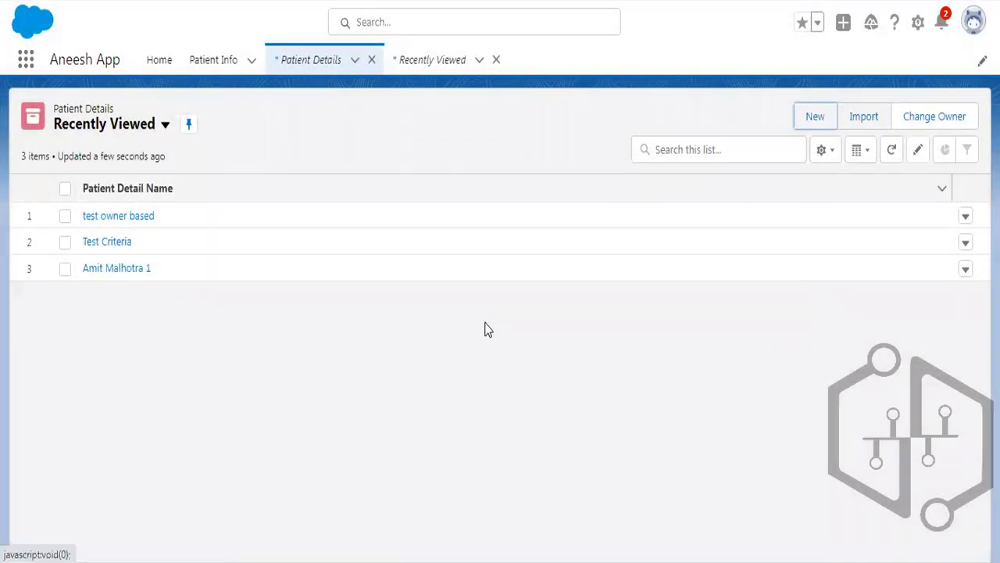
pyautogui.click(416, 292)
pyautogui.click(771, 358)
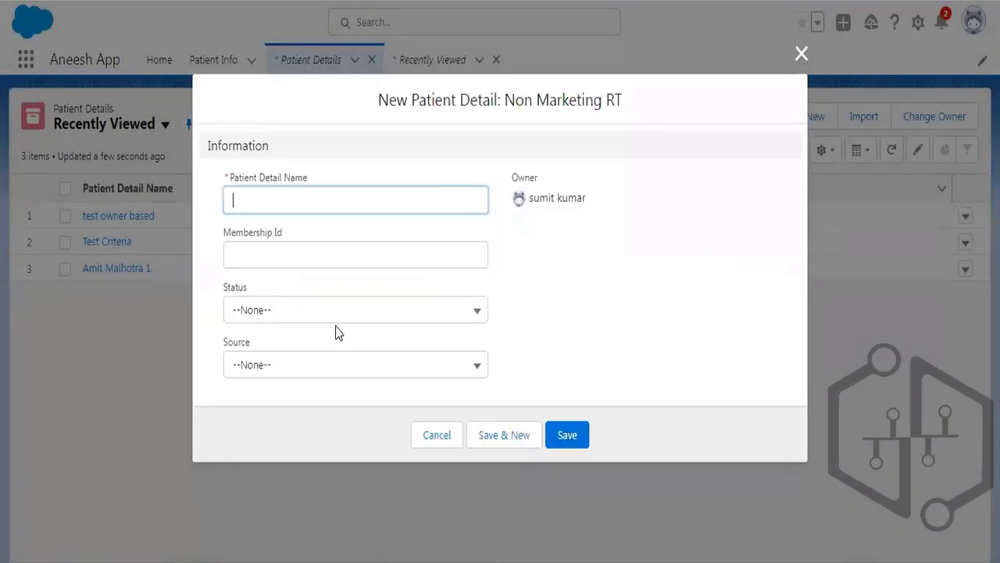
pyautogui.click(288, 365)
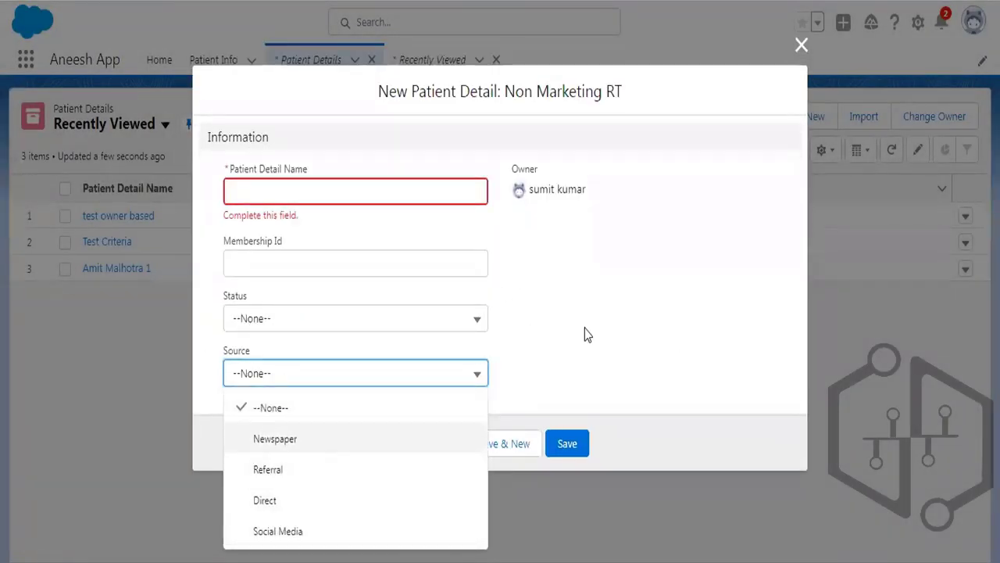
pyautogui.click(613, 313)
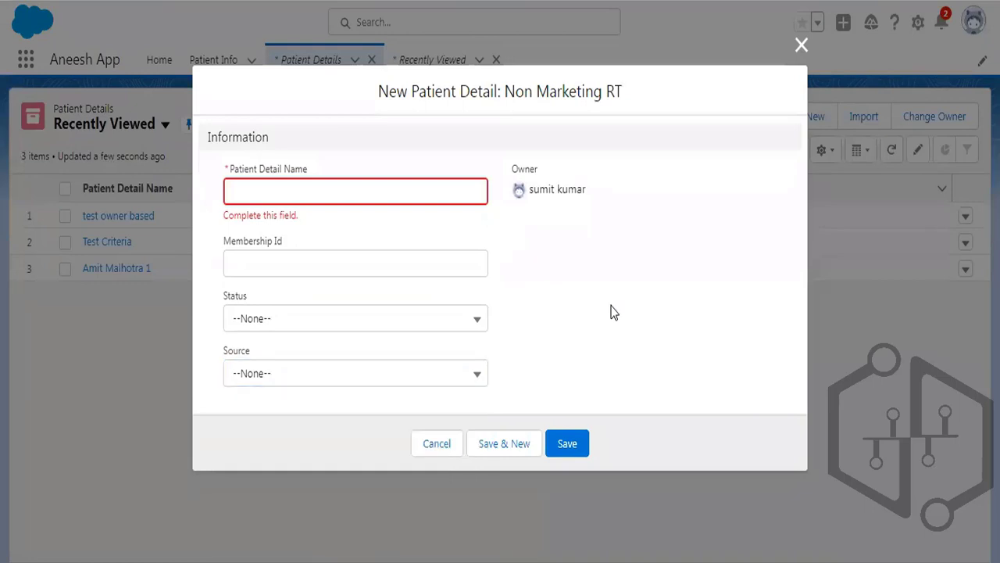
pyautogui.click(436, 443)
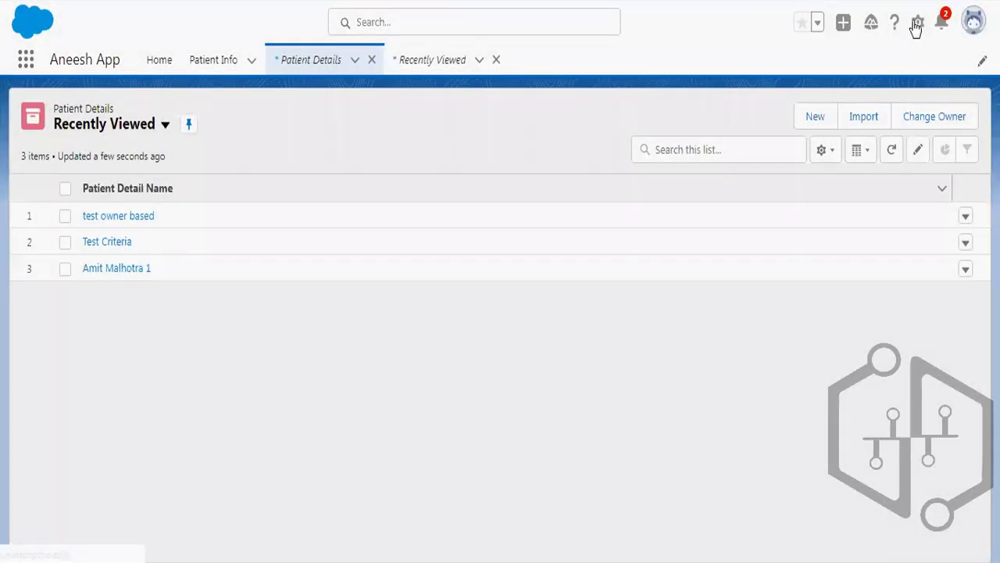
# Open the list of record types for the Patient Detail object in Setup
pyautogui.click(917, 25)
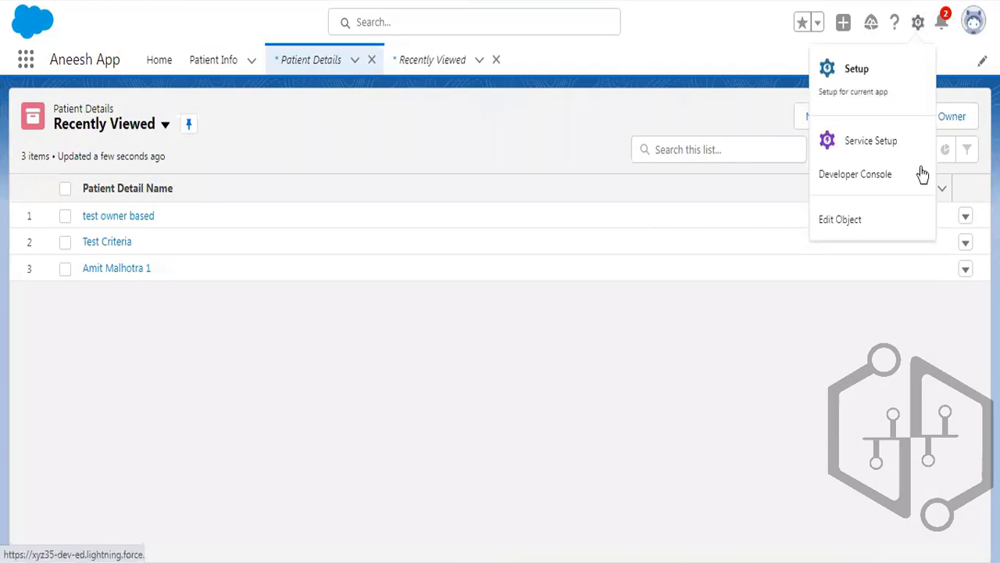
pyautogui.click(873, 223)
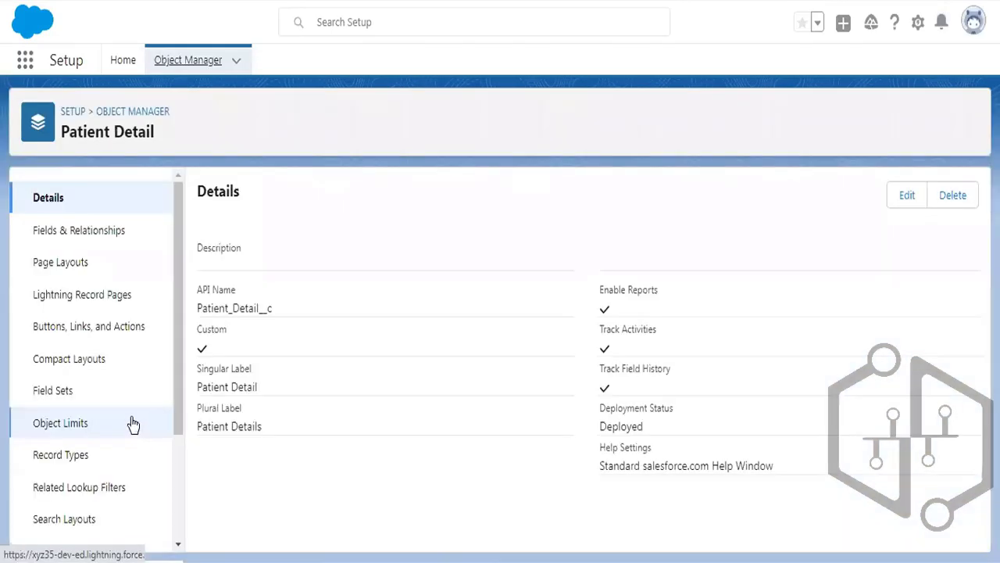
pyautogui.scroll(-1, 122, 393)
pyautogui.click(69, 370)
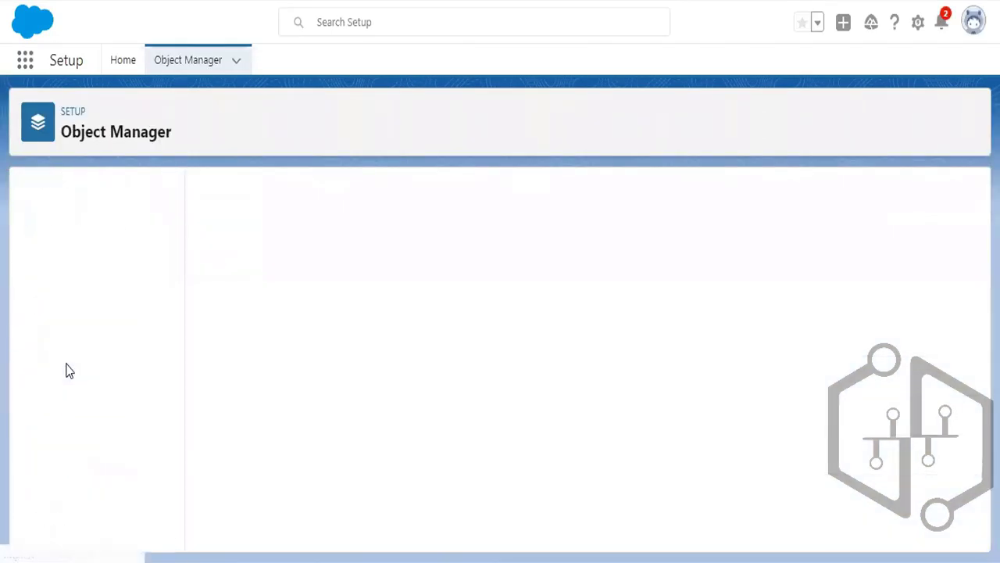
pyautogui.scroll(-1, 148, 380)
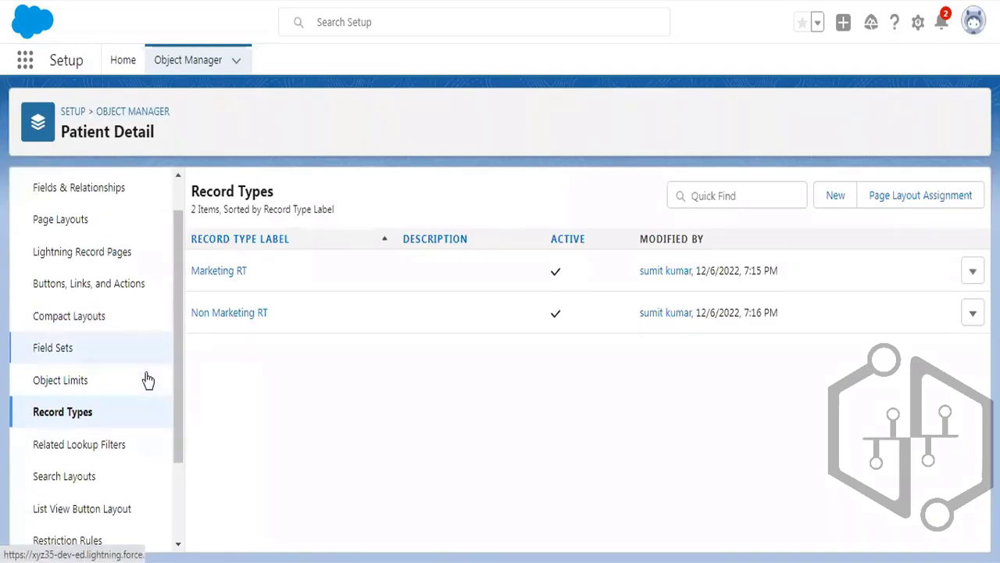
# For the Marketing RT record type, remove Newspaper and Social Media from the selected Source picklist values and save
pyautogui.scroll(-1, 148, 380)
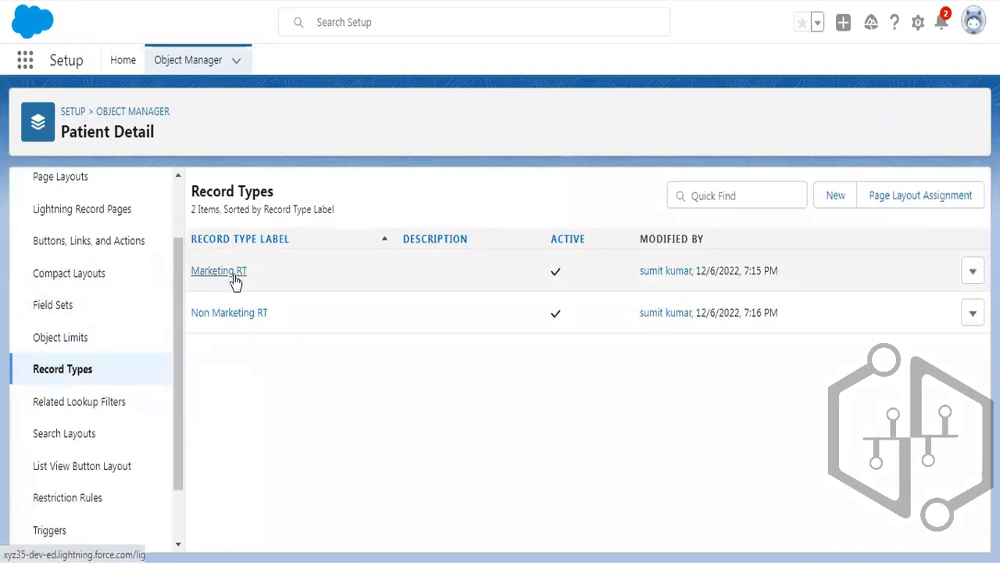
pyautogui.click(233, 275)
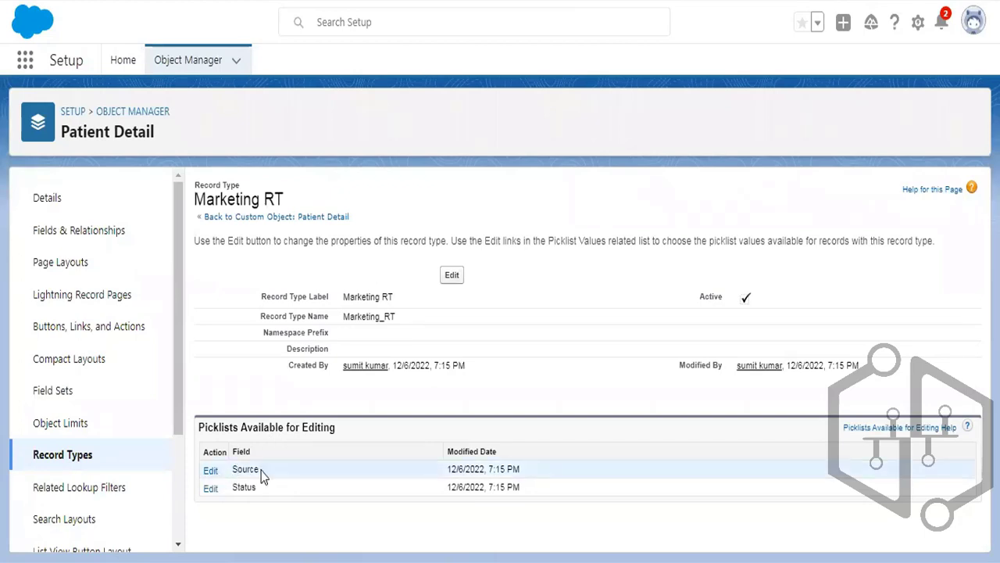
pyautogui.click(211, 472)
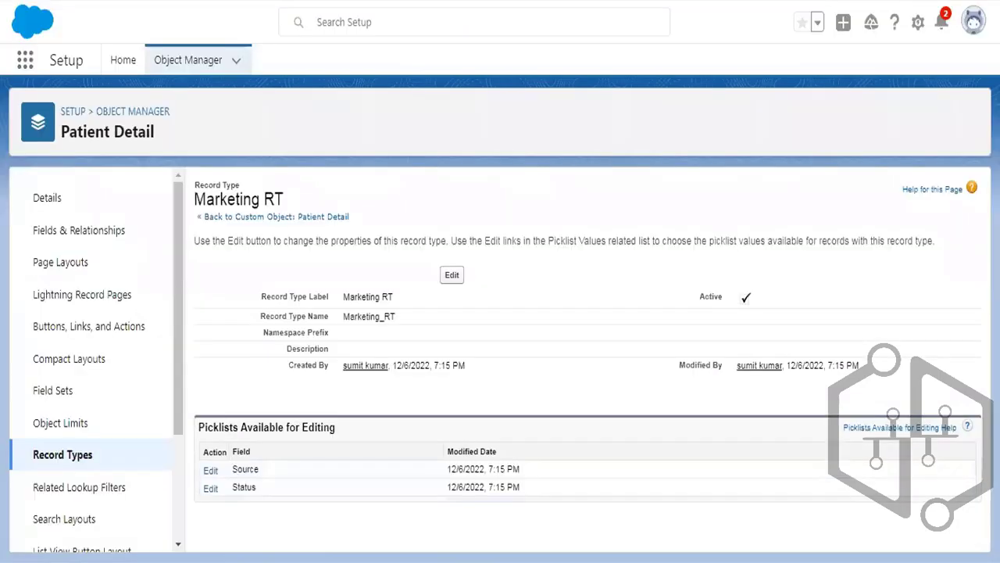
pyautogui.scroll(-1, 391, 312)
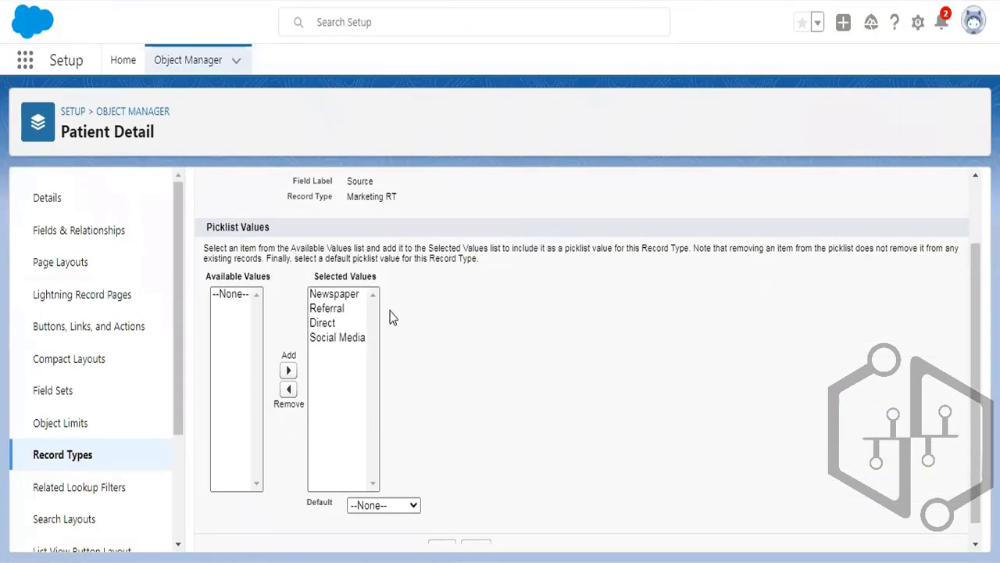
pyautogui.click(341, 295)
pyautogui.keyDown('ctrl'); pyautogui.click(334, 343); pyautogui.keyUp('ctrl')
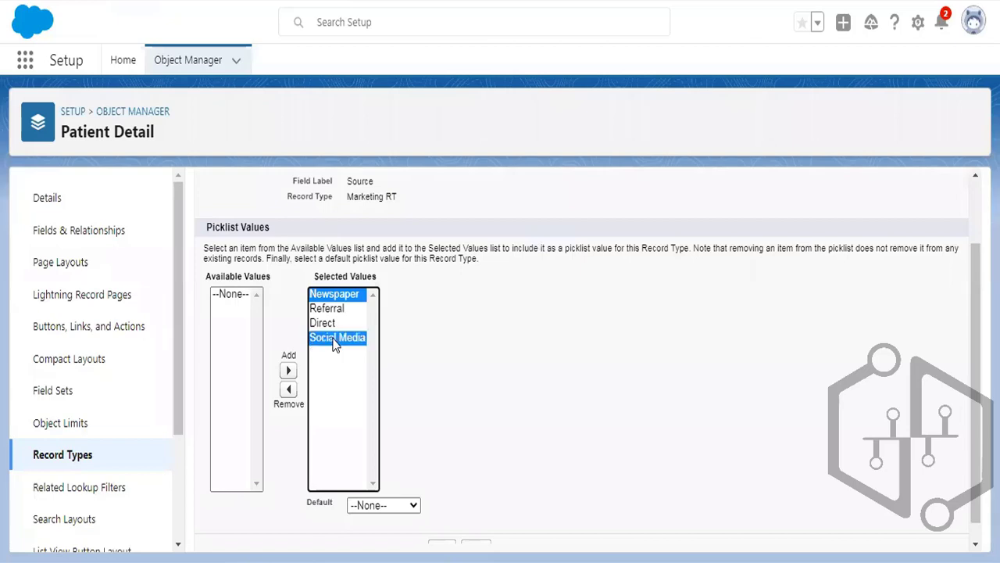
pyautogui.click(287, 390)
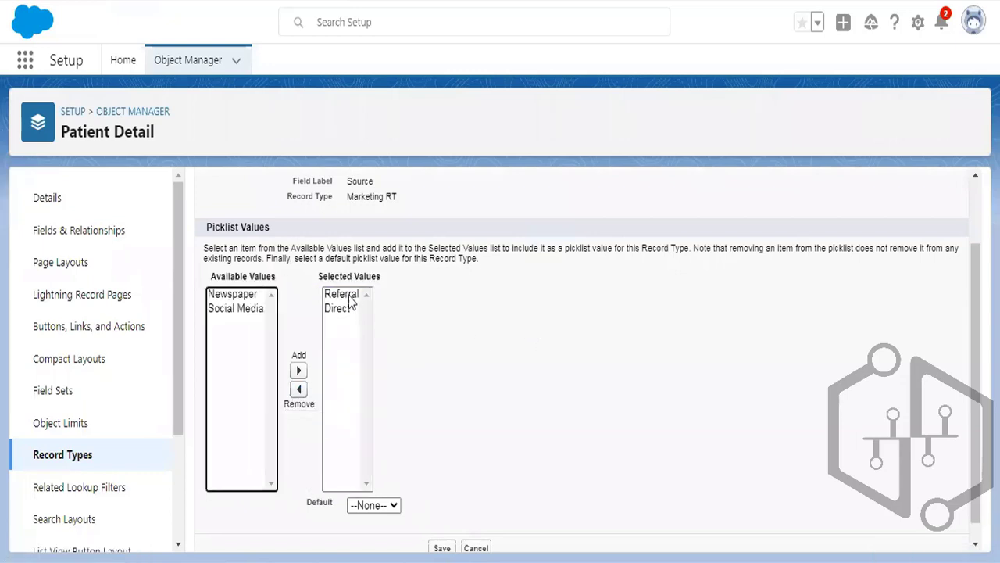
pyautogui.scroll(-1, 614, 312)
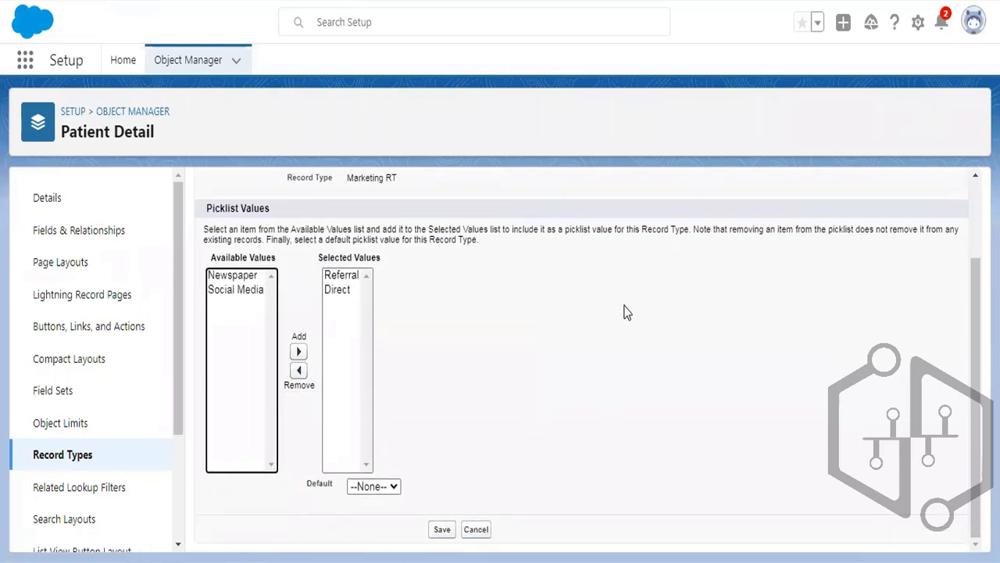
pyautogui.click(442, 530)
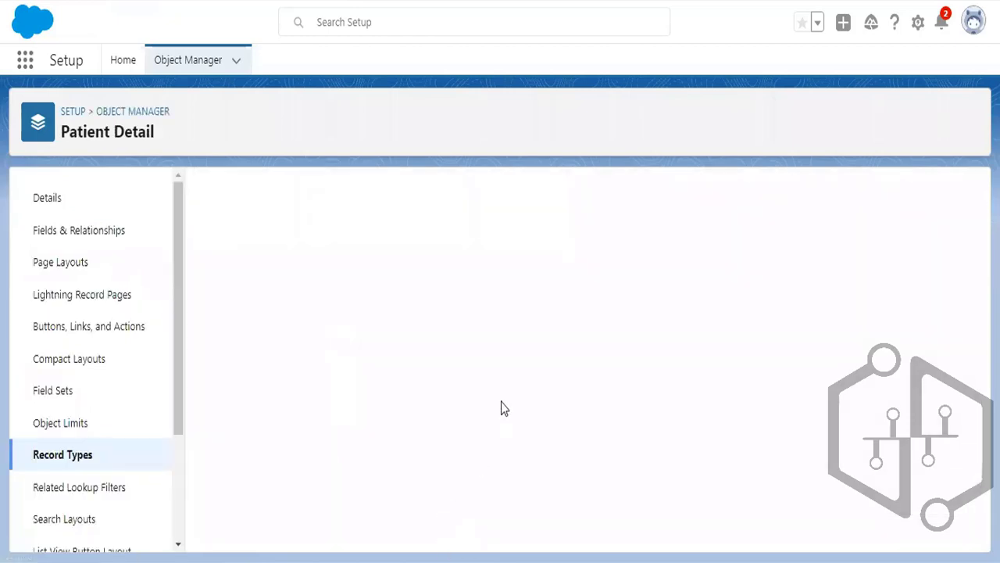
# For the Non Marketing RT record type, remove Referral and Direct from the selected Source values, save, and return to the record types list
pyautogui.click(96, 452)
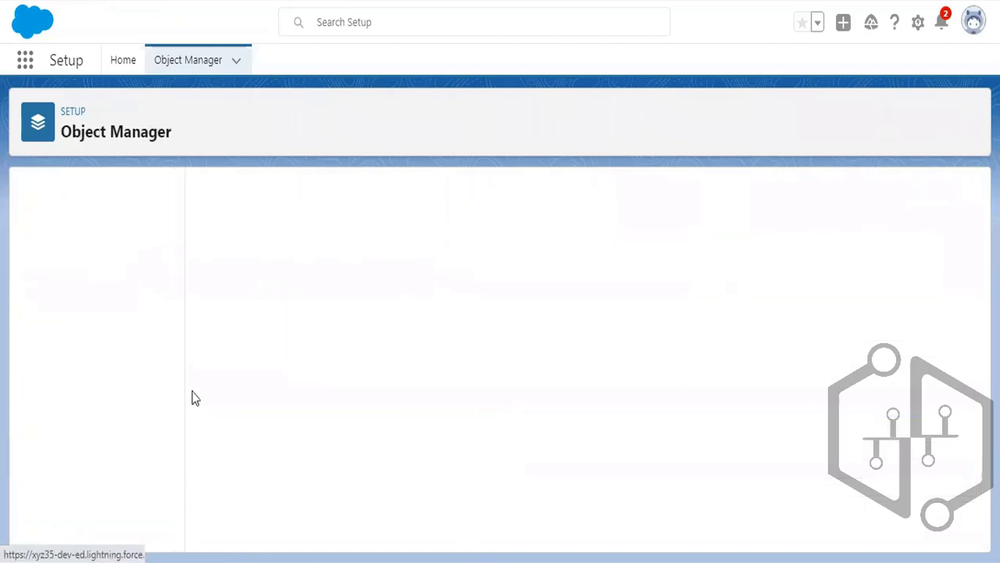
pyautogui.click(236, 318)
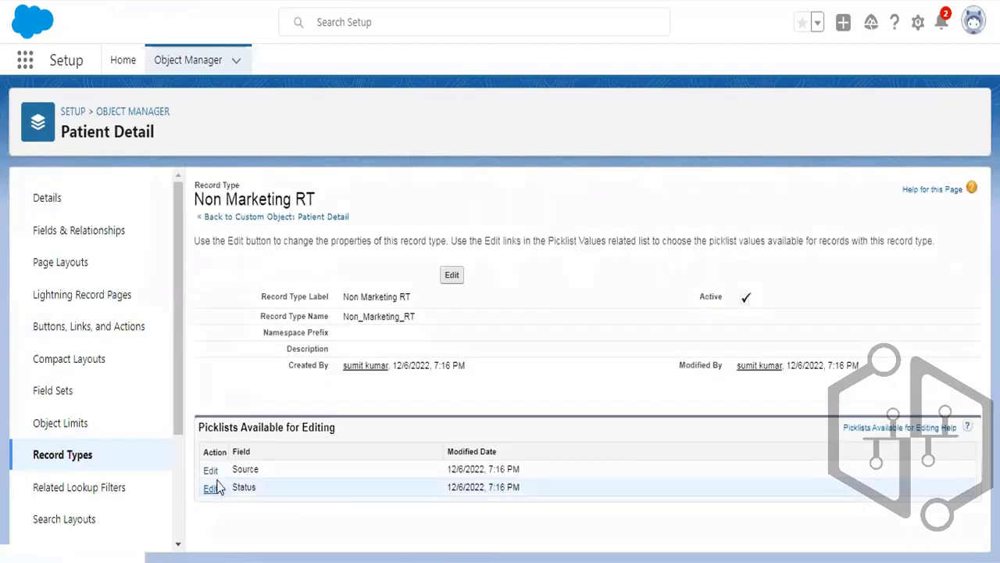
pyautogui.click(215, 471)
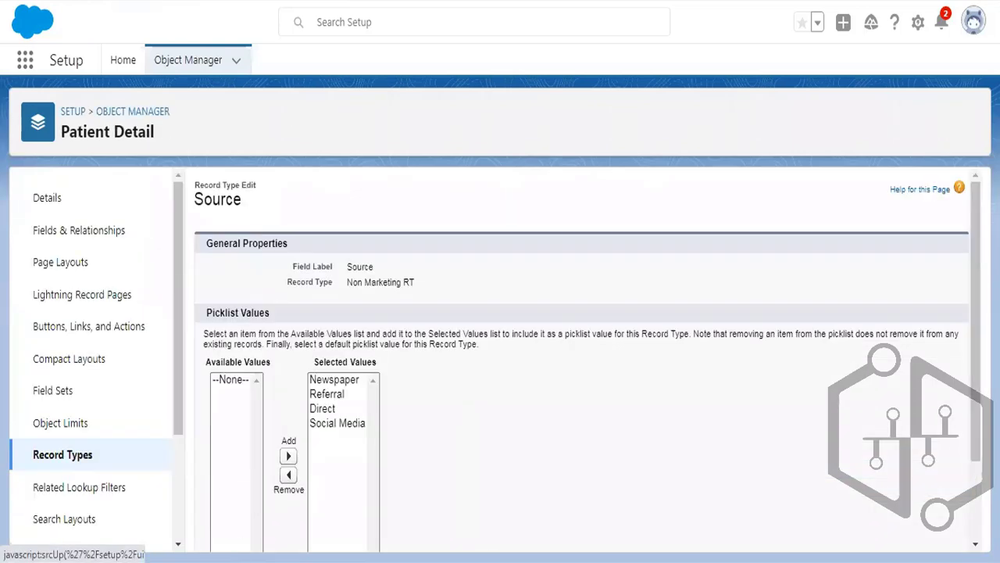
pyautogui.hotkey('alt', 'Tab')
pyautogui.hotkey('alt', 'Tab')
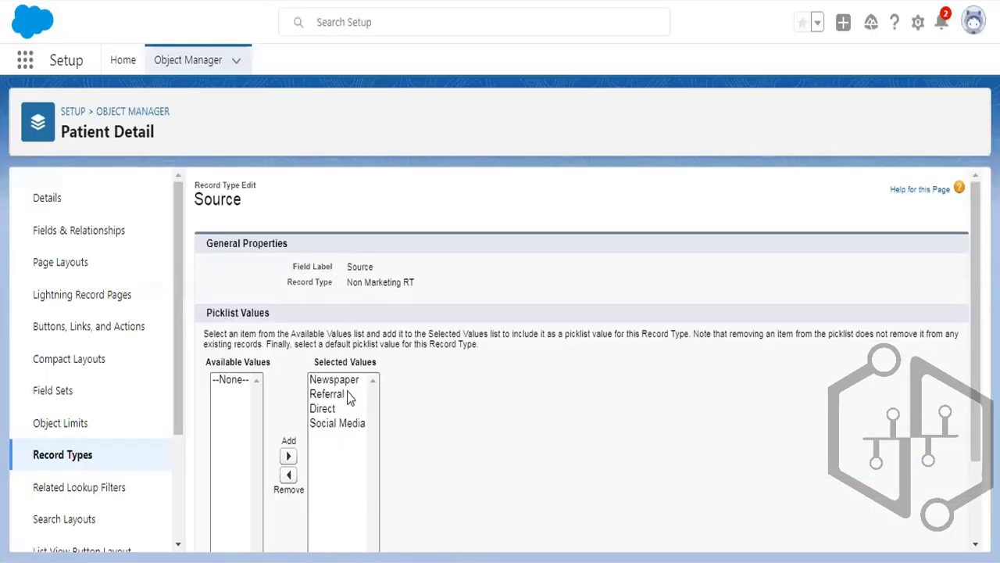
pyautogui.click(345, 394)
pyautogui.keyDown('ctrl'); pyautogui.click(323, 384); pyautogui.keyUp('ctrl')
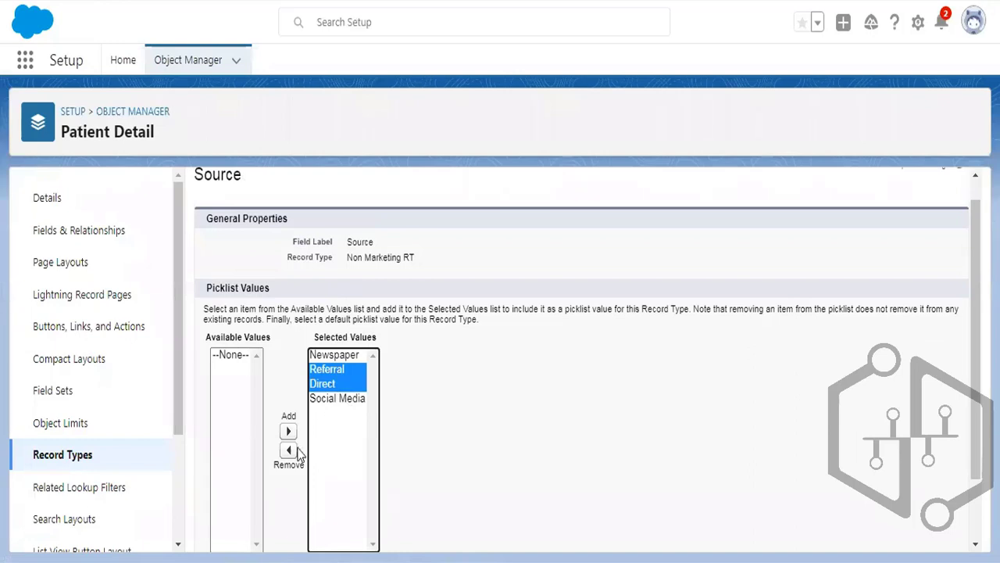
pyautogui.click(288, 450)
pyautogui.scroll(-1, 481, 306)
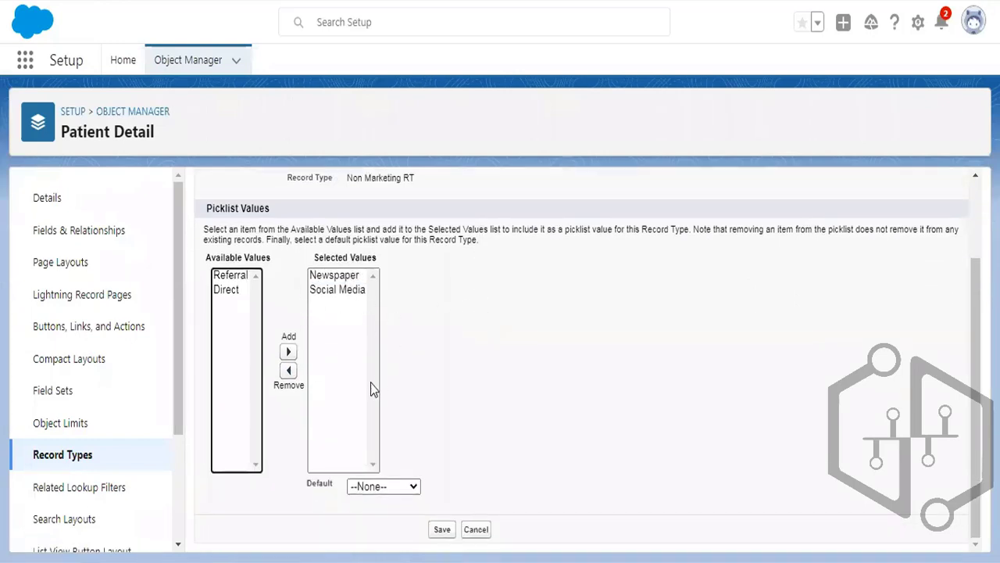
pyautogui.click(442, 531)
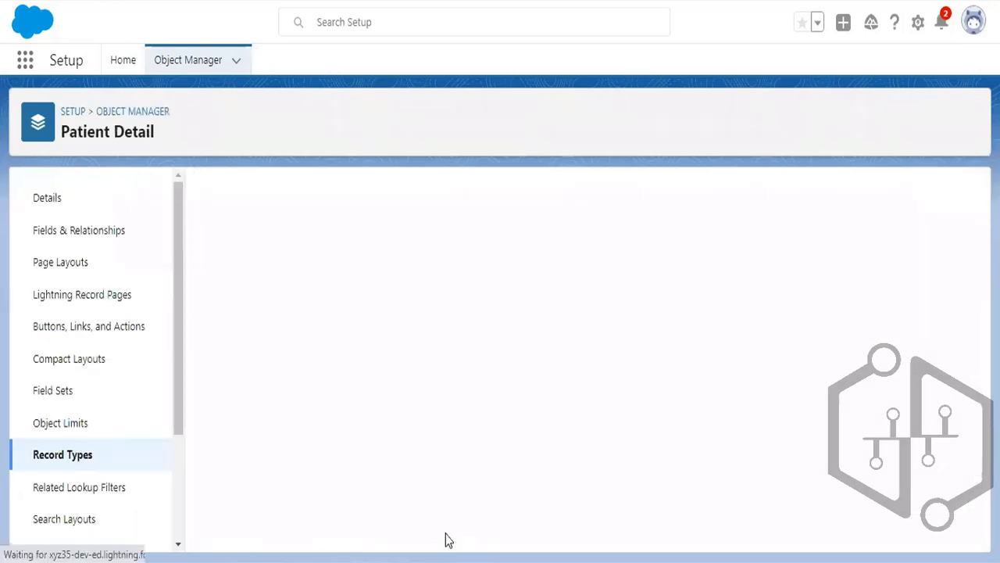
pyautogui.click(84, 455)
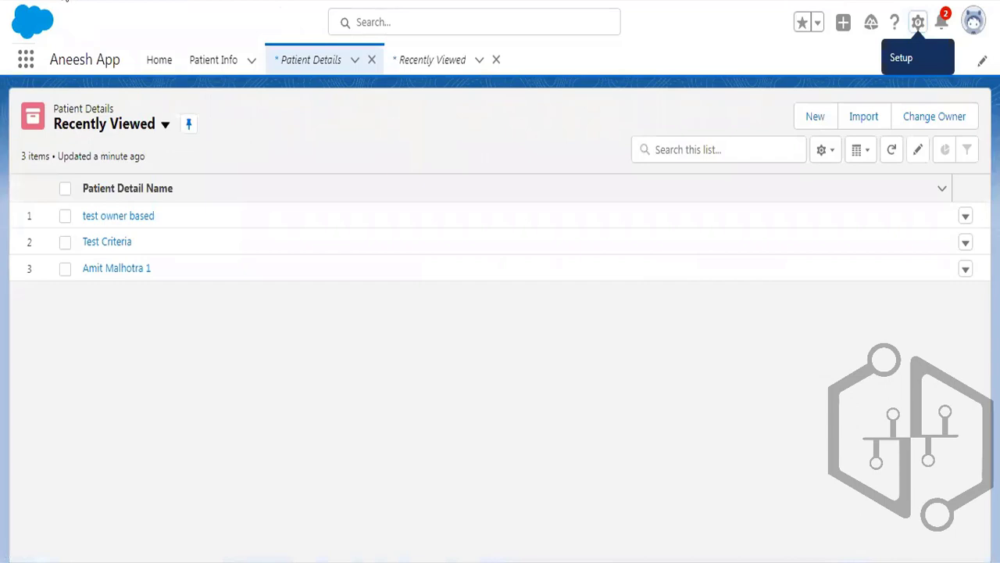
# Refresh the Patient Details list in the app, examine the Source picklist values on a new Marketing RT form, and cancel the form
pyautogui.click(65, 0)
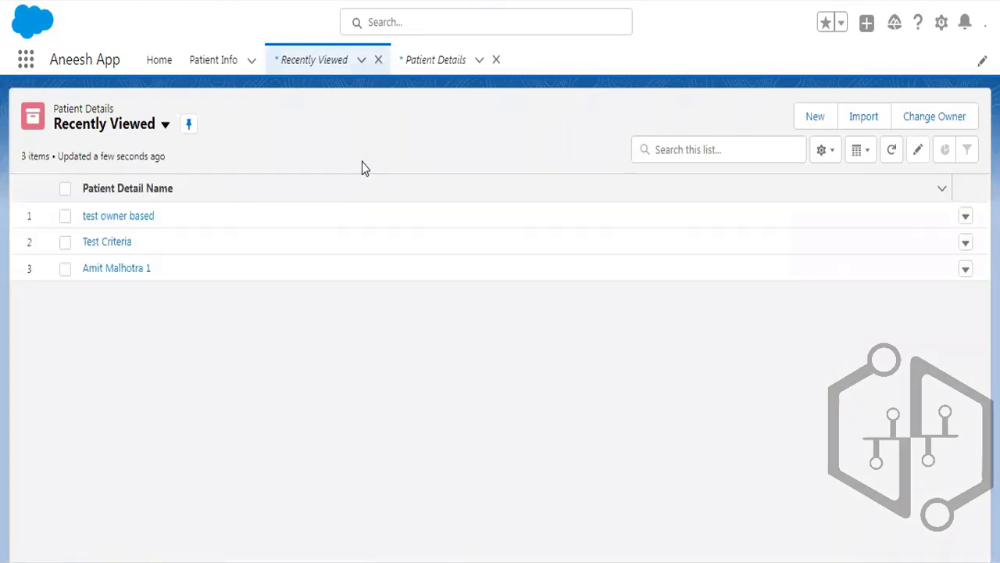
pyautogui.click(496, 60)
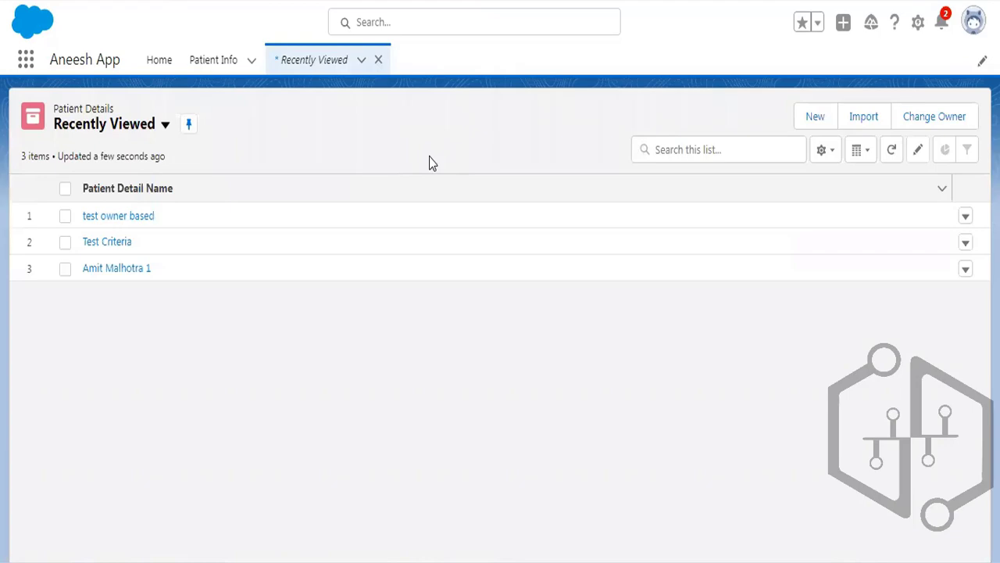
pyautogui.click(812, 121)
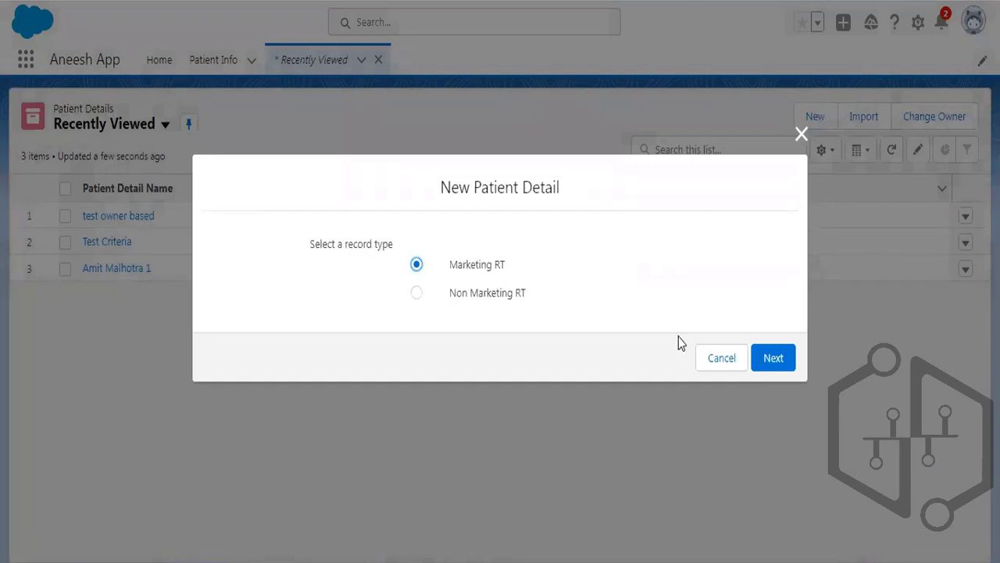
pyautogui.moveTo(447, 266); pyautogui.dragTo(508, 265)
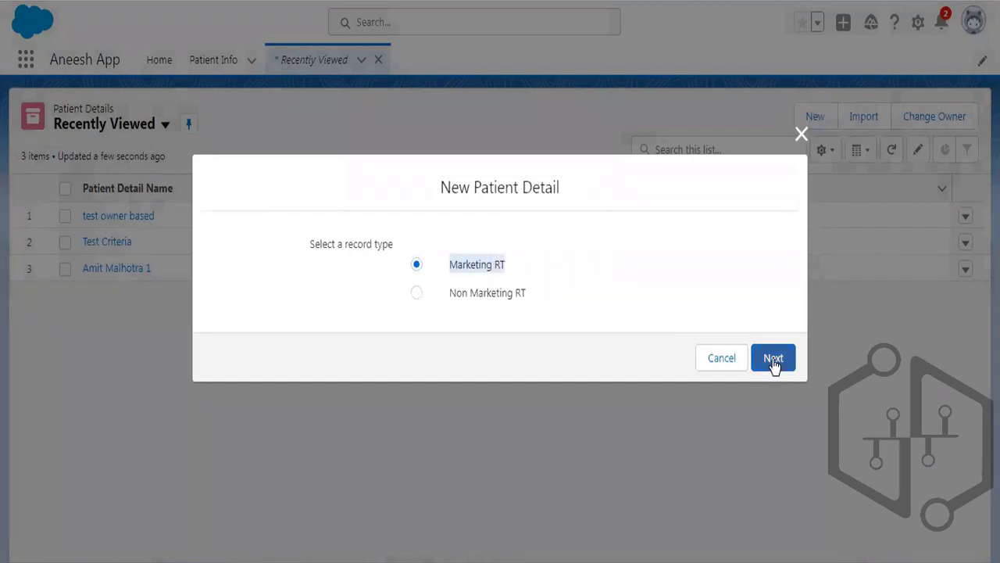
pyautogui.click(772, 360)
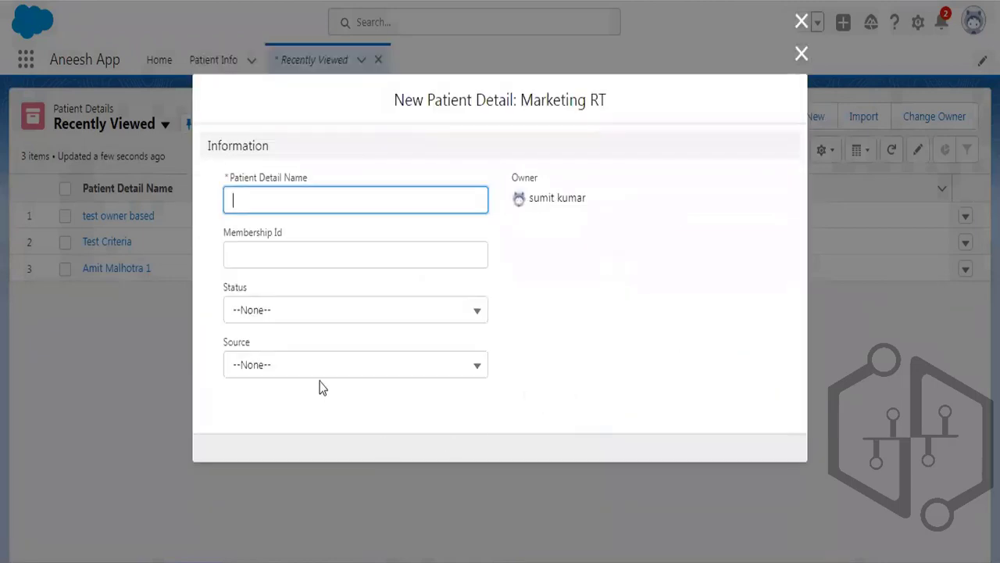
pyautogui.click(291, 370)
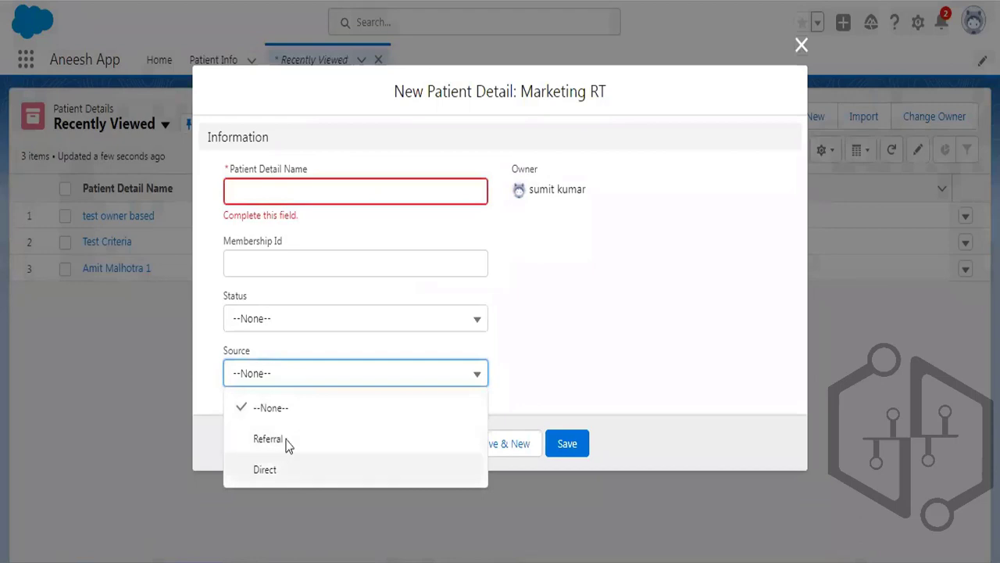
pyautogui.click(532, 375)
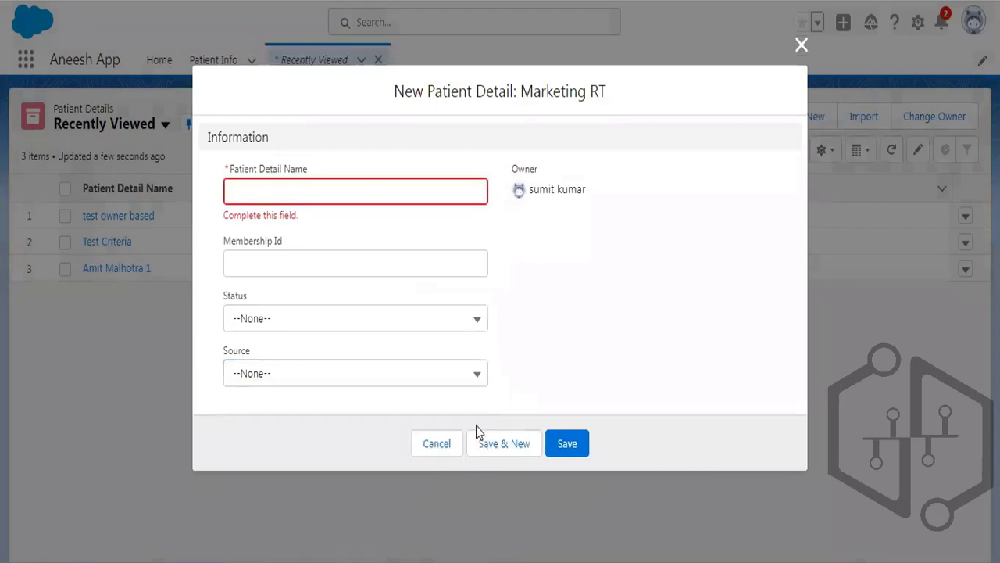
pyautogui.click(428, 445)
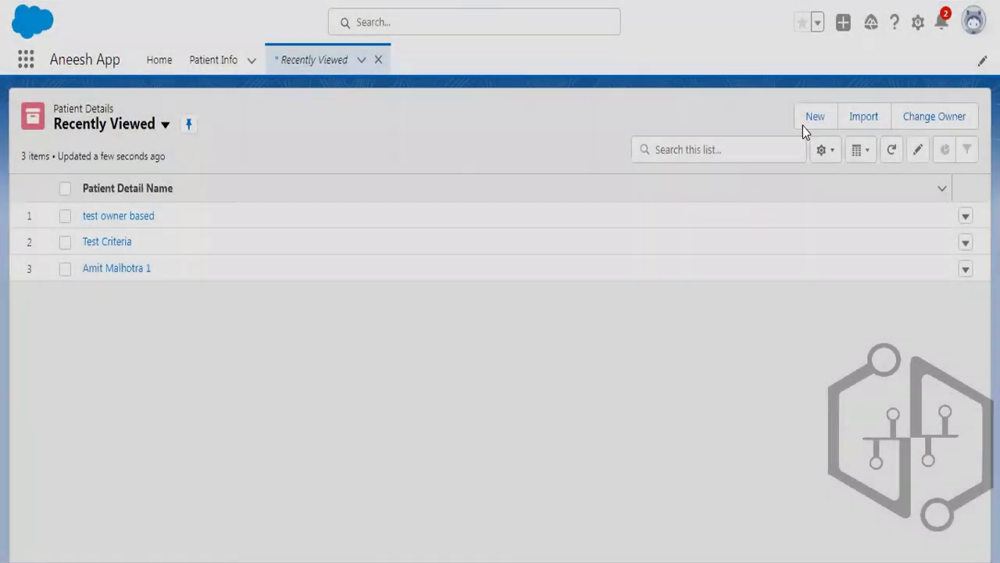
# Examine the Source picklist values on a new Non Marketing RT form, cancel it, and switch to the course content sheet in Excel
pyautogui.click(803, 126)
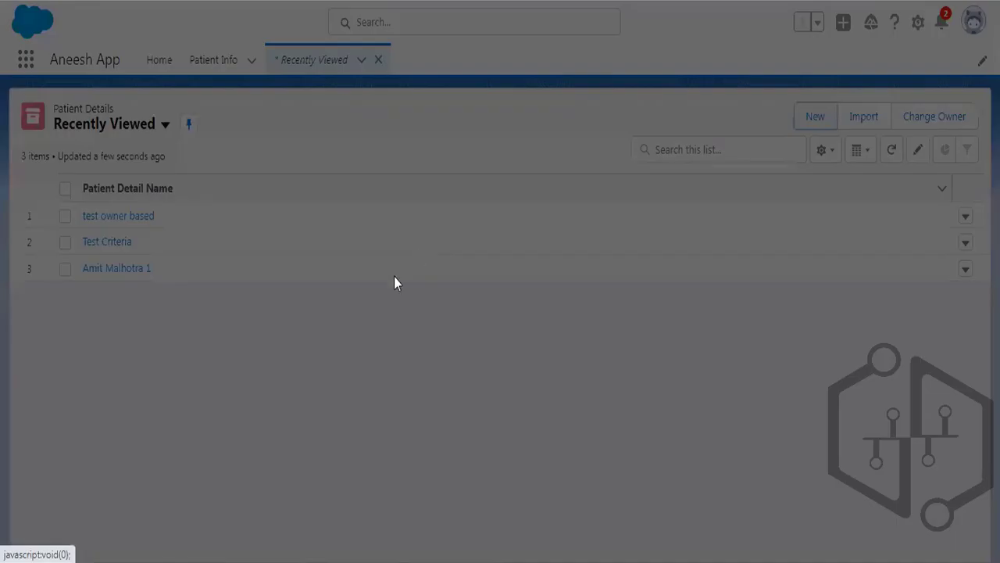
pyautogui.click(462, 294)
pyautogui.click(773, 360)
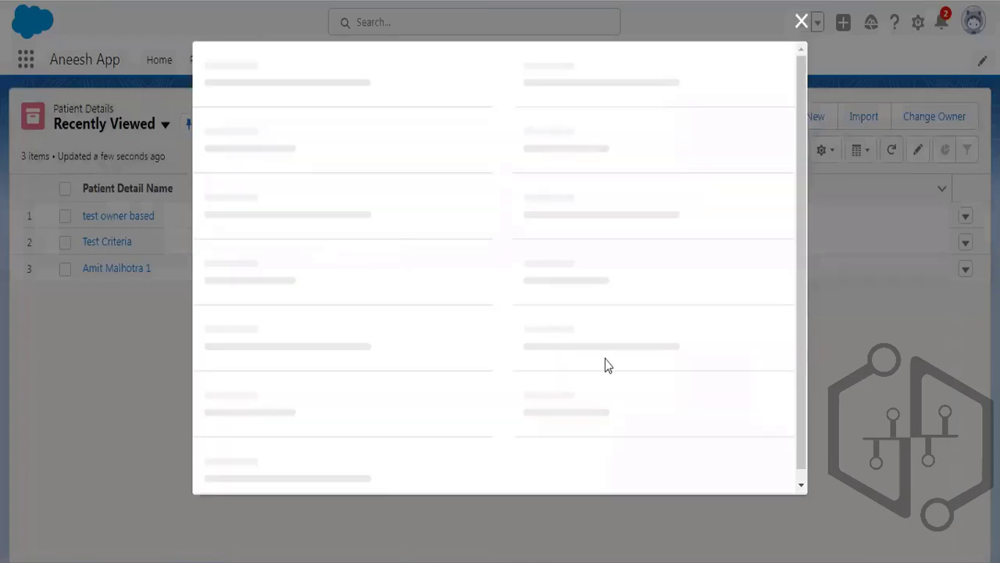
pyautogui.click(285, 371)
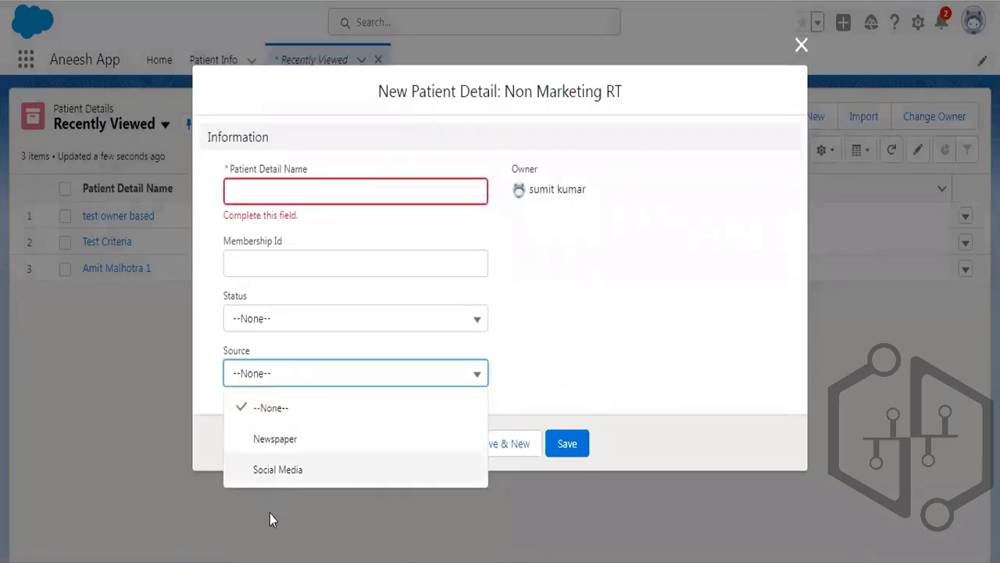
pyautogui.click(529, 305)
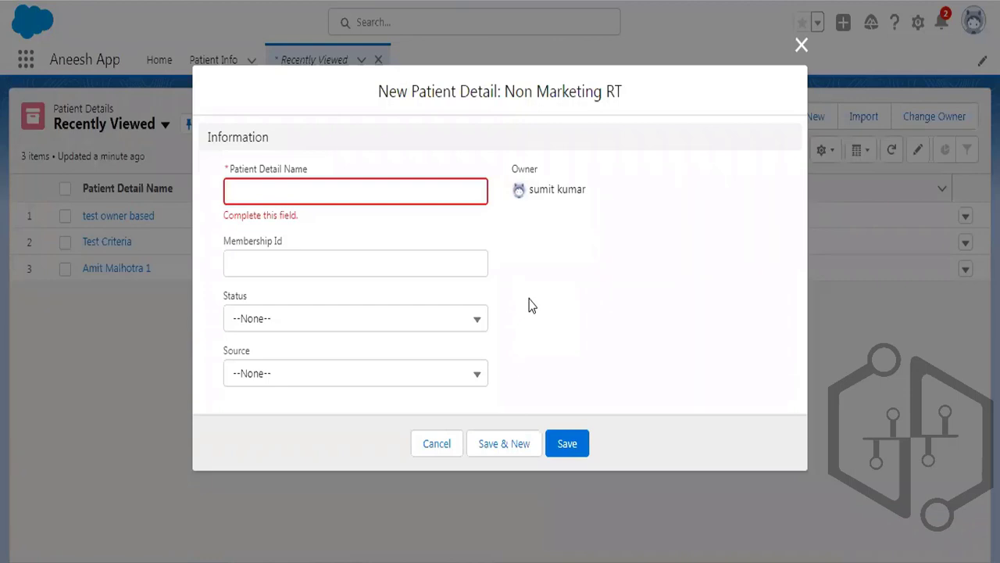
pyautogui.click(438, 446)
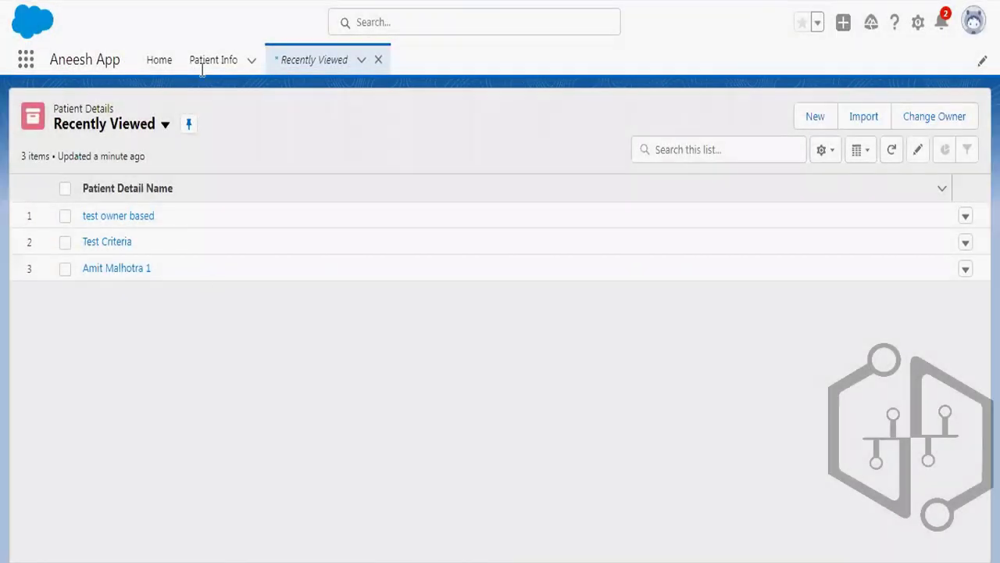
pyautogui.hotkey('alt', 'Tab')
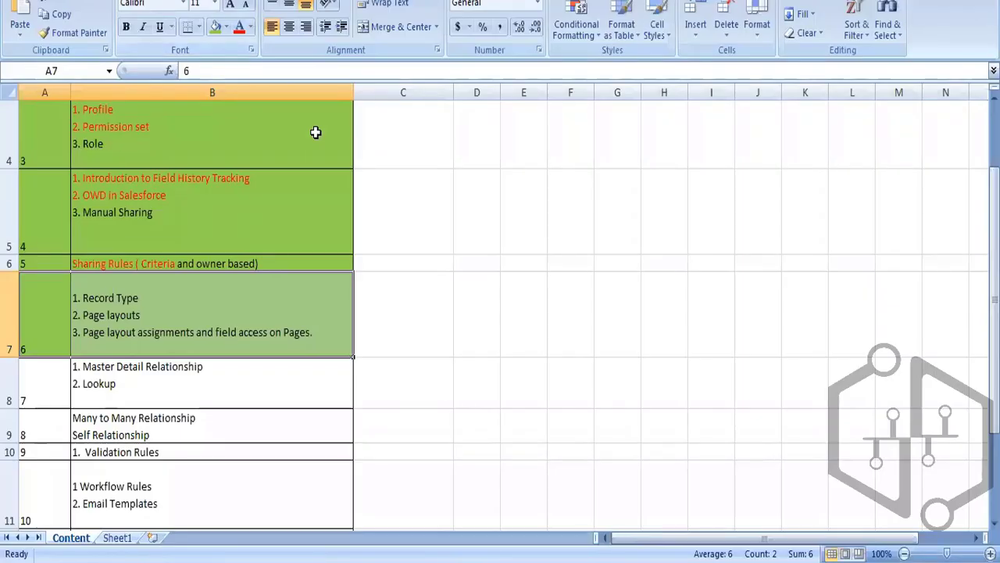